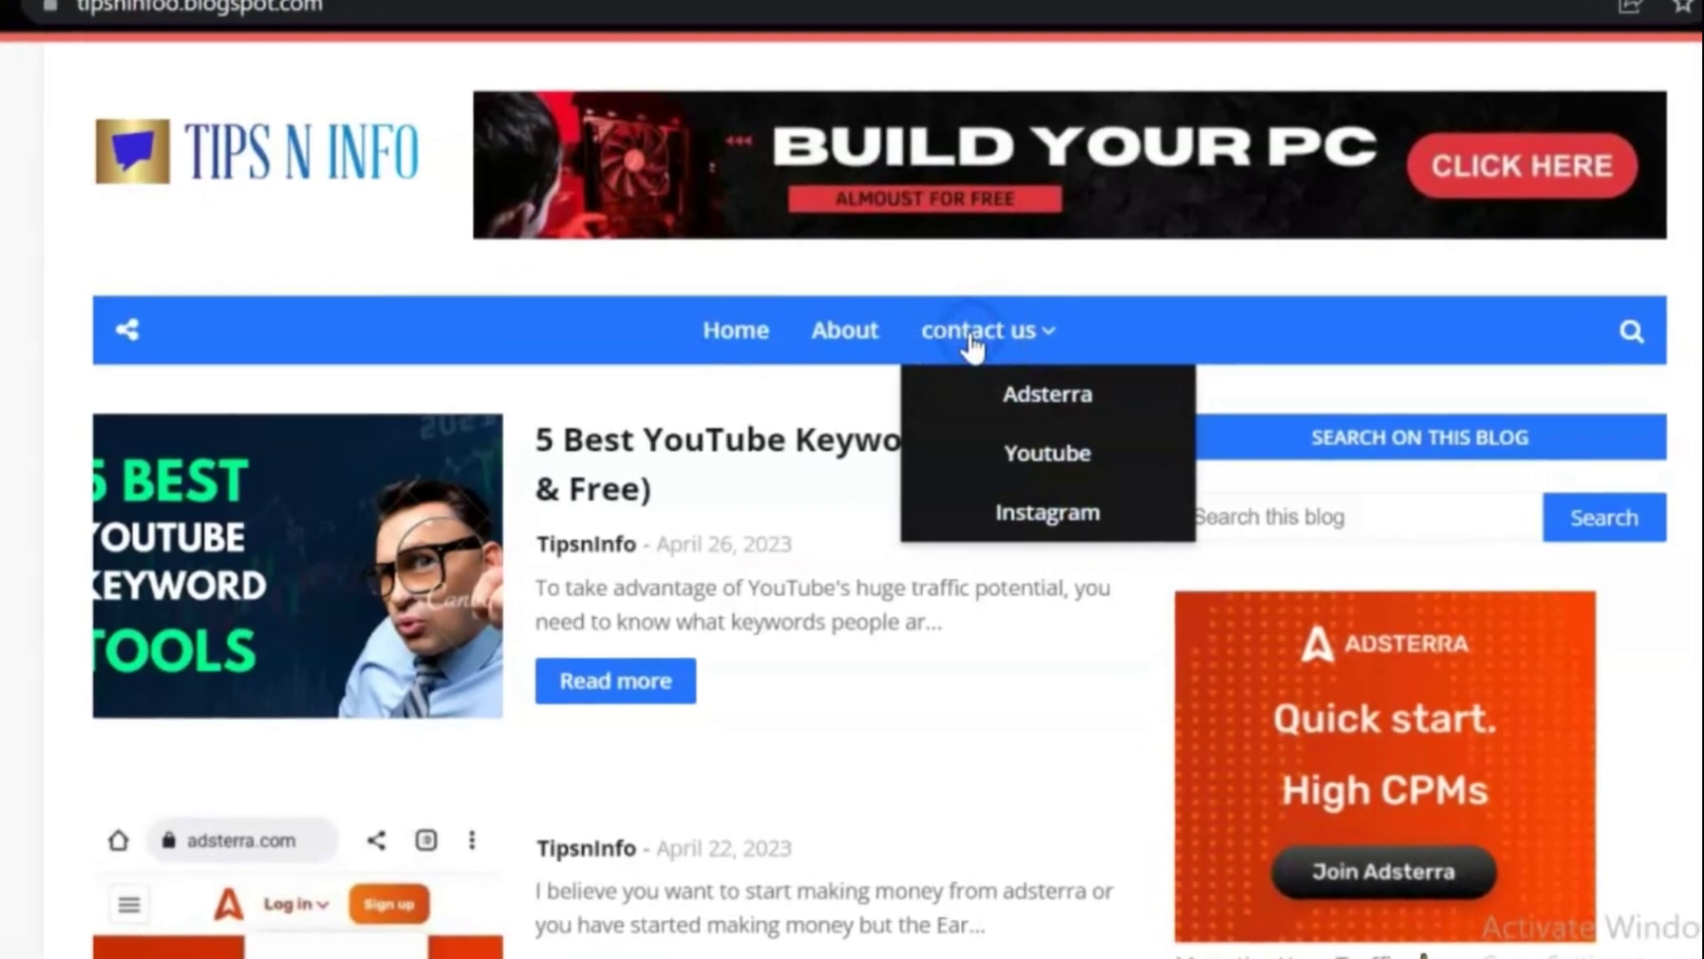
Preview the blog's contact us menu by opening its Youtube link, then reach Blogger's Layout page
left_click(963, 341)
scroll(976, 350, "down", 2)
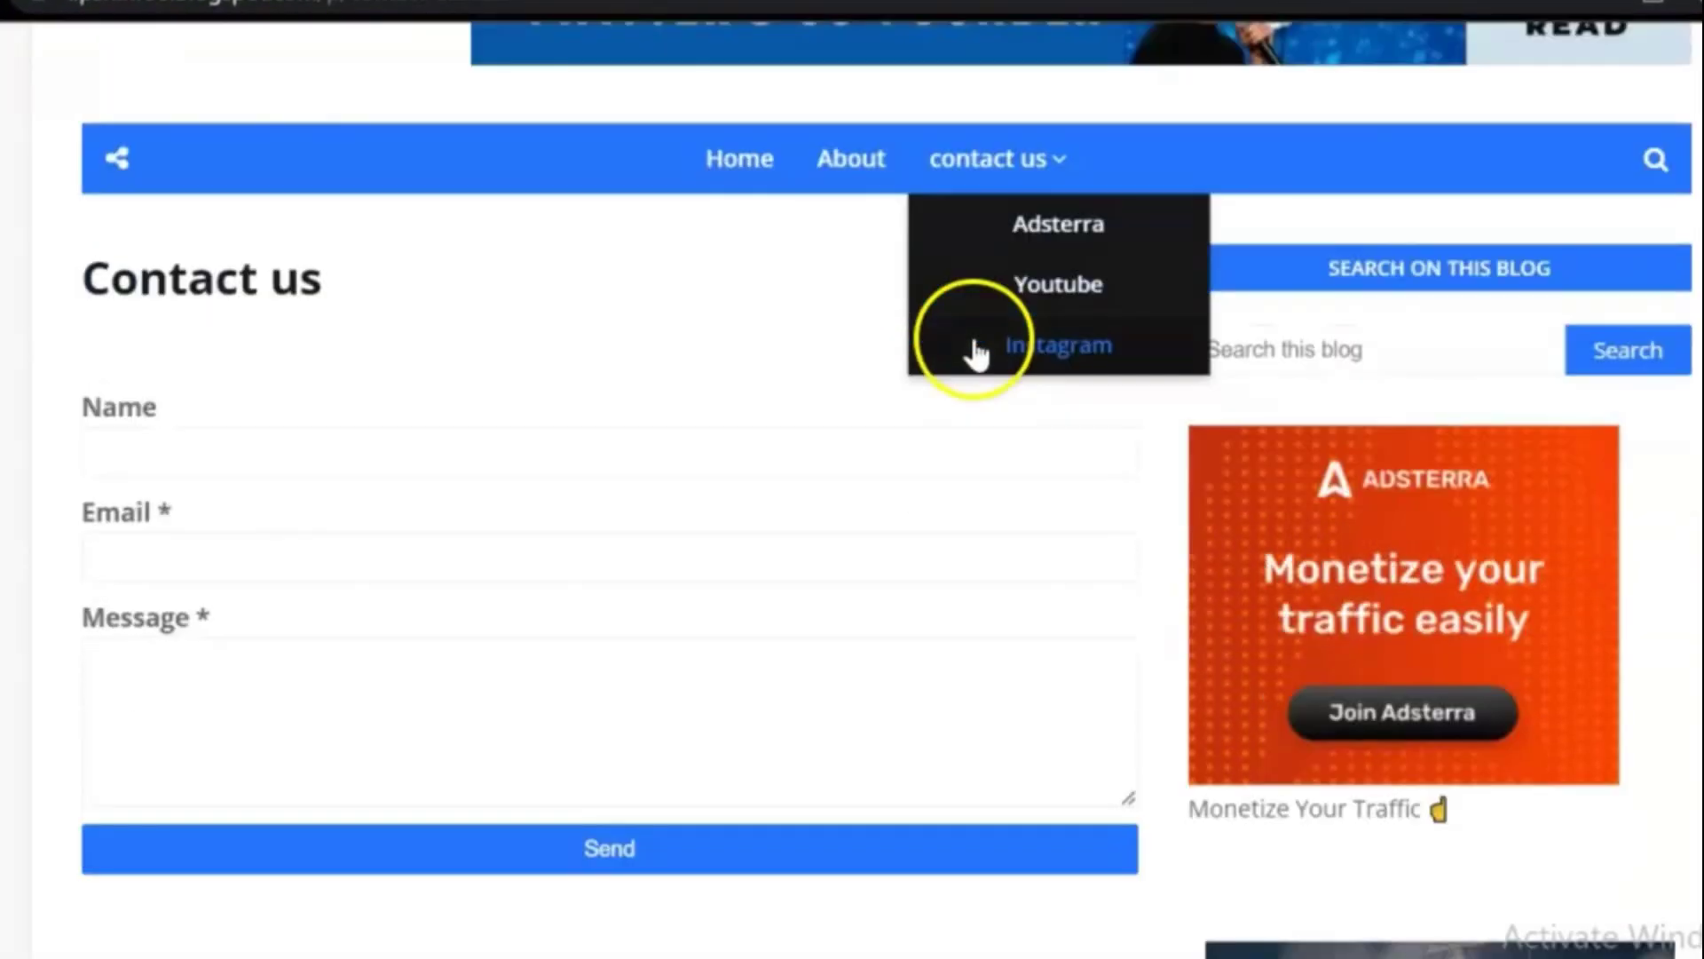
left_click(1043, 280)
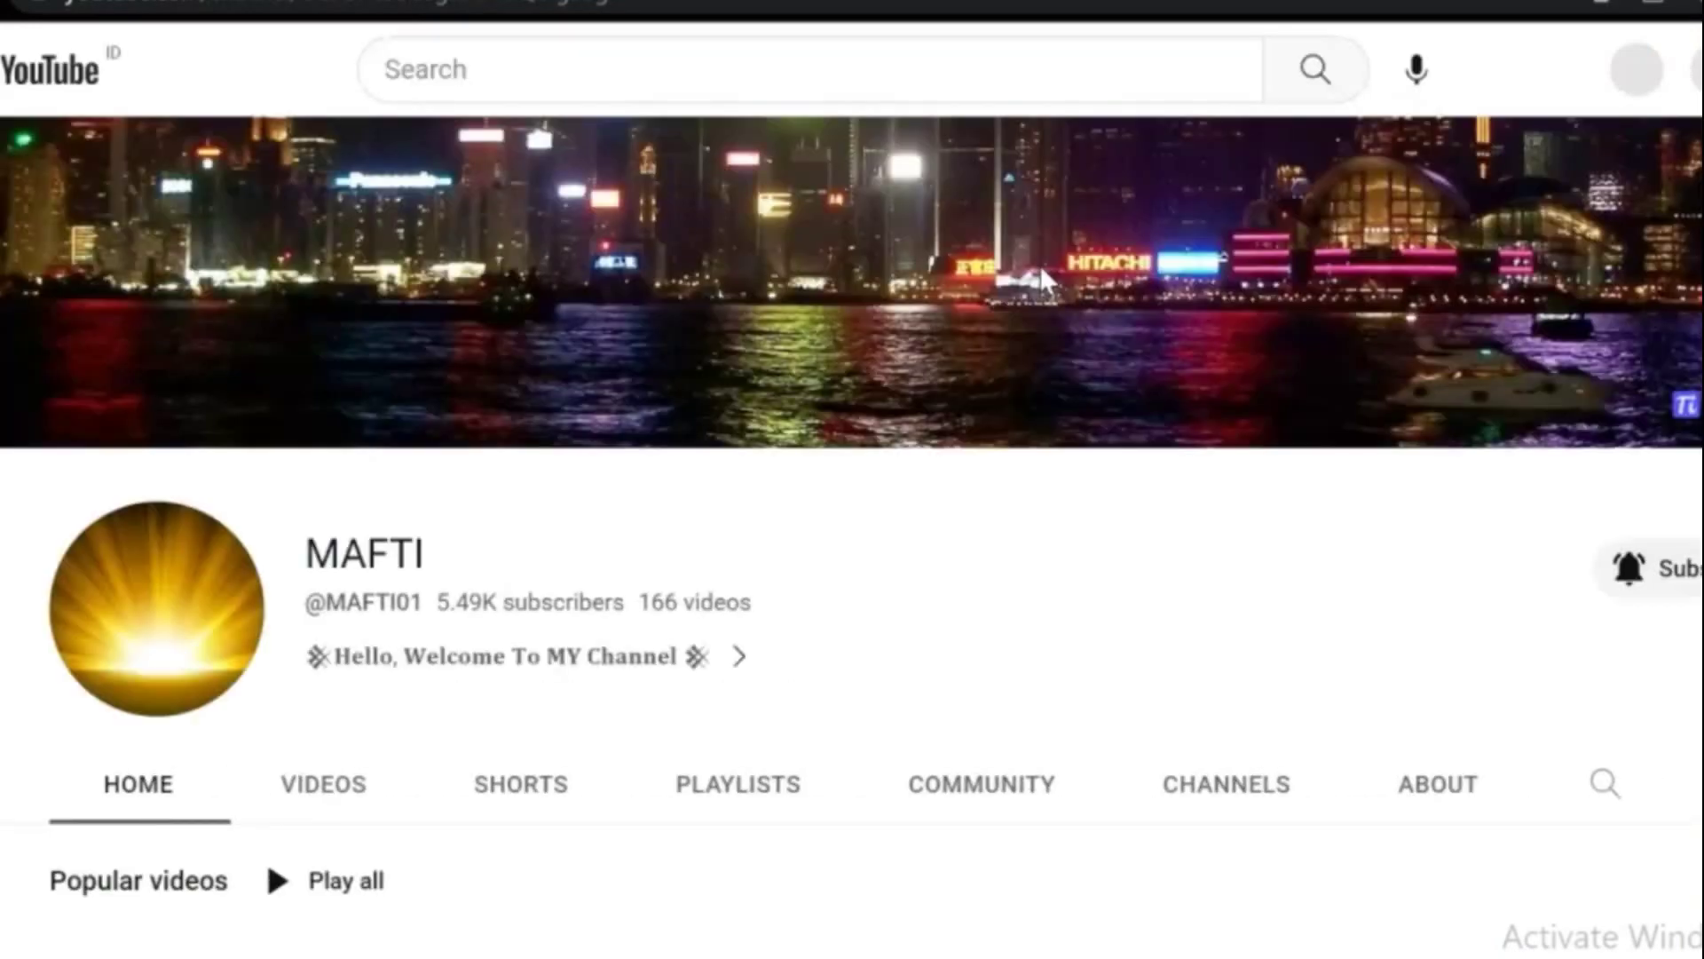
scroll(1034, 284, "down", 3)
scroll(1027, 293, "down", 2)
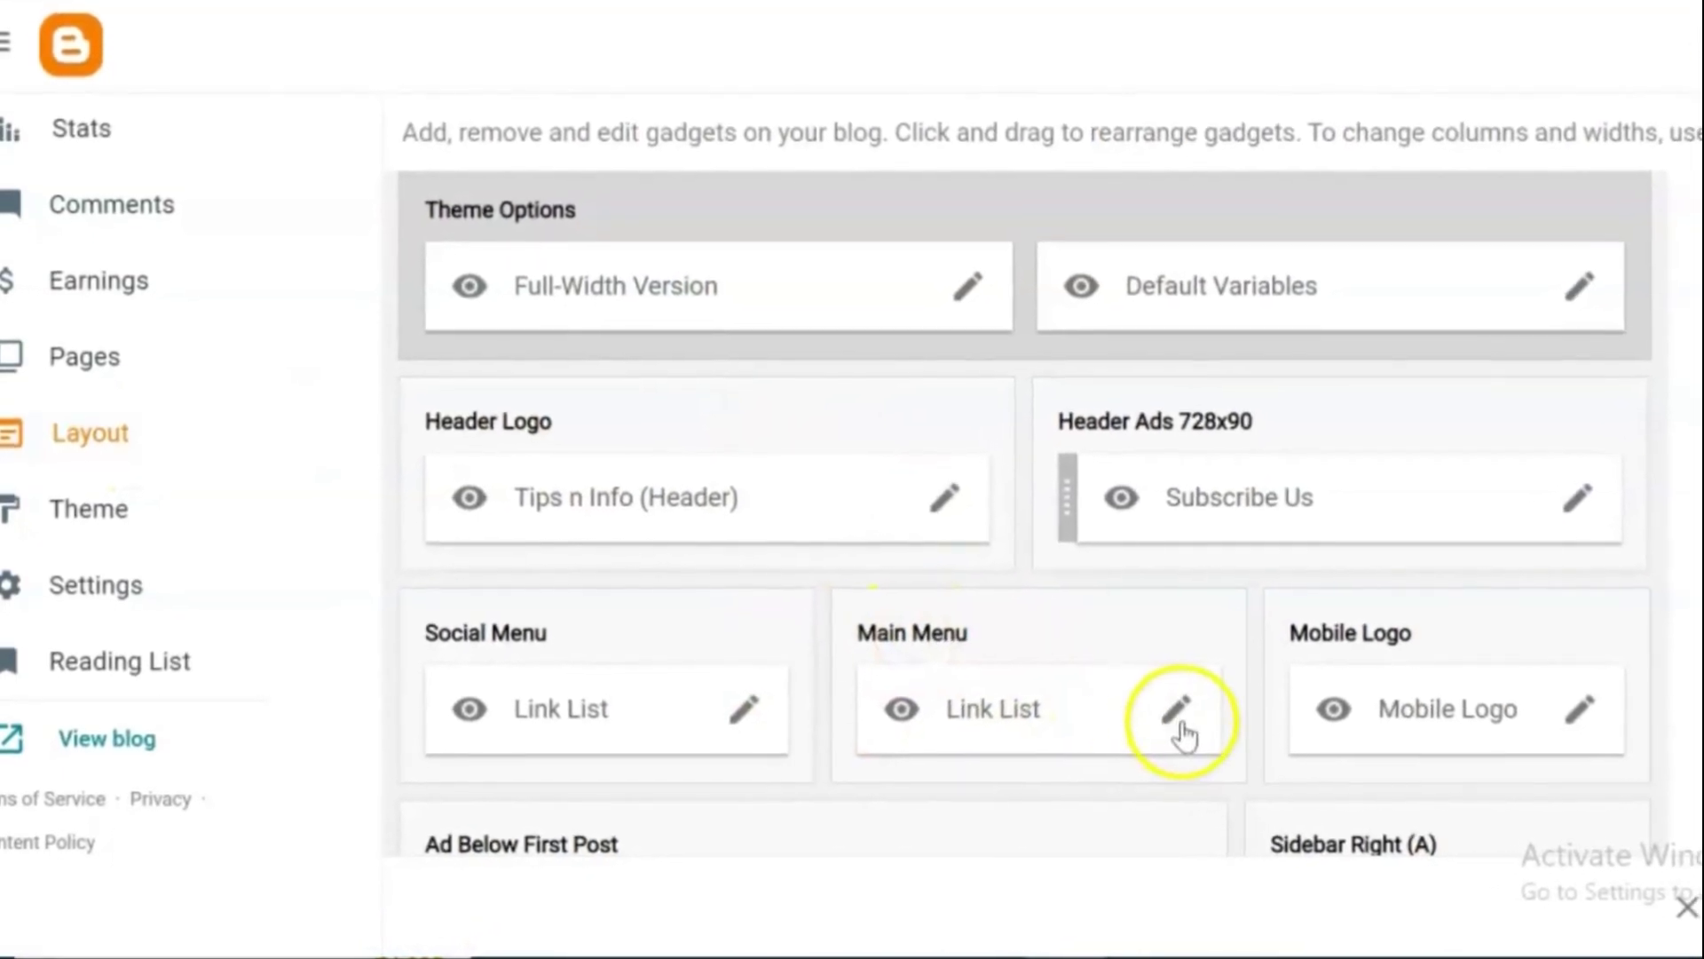
Edit the Main Menu link list and add a new blank item, ready for its Site name
left_click(1207, 719)
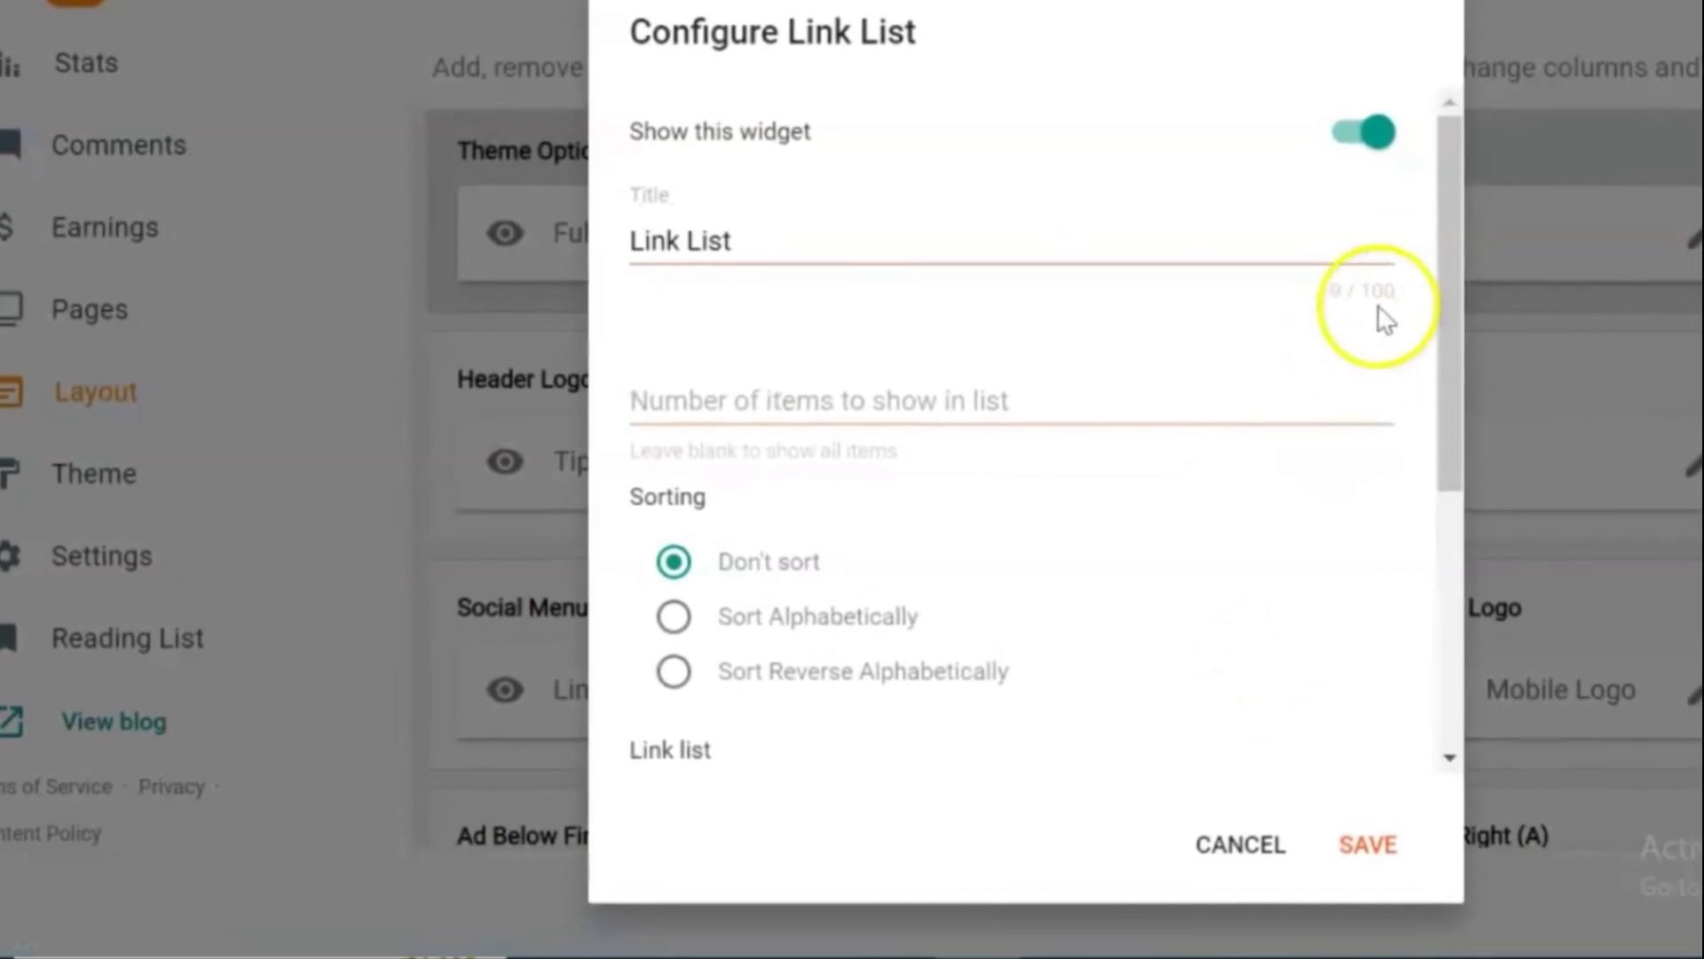
left_click_drag(1478, 183, 1478, 613)
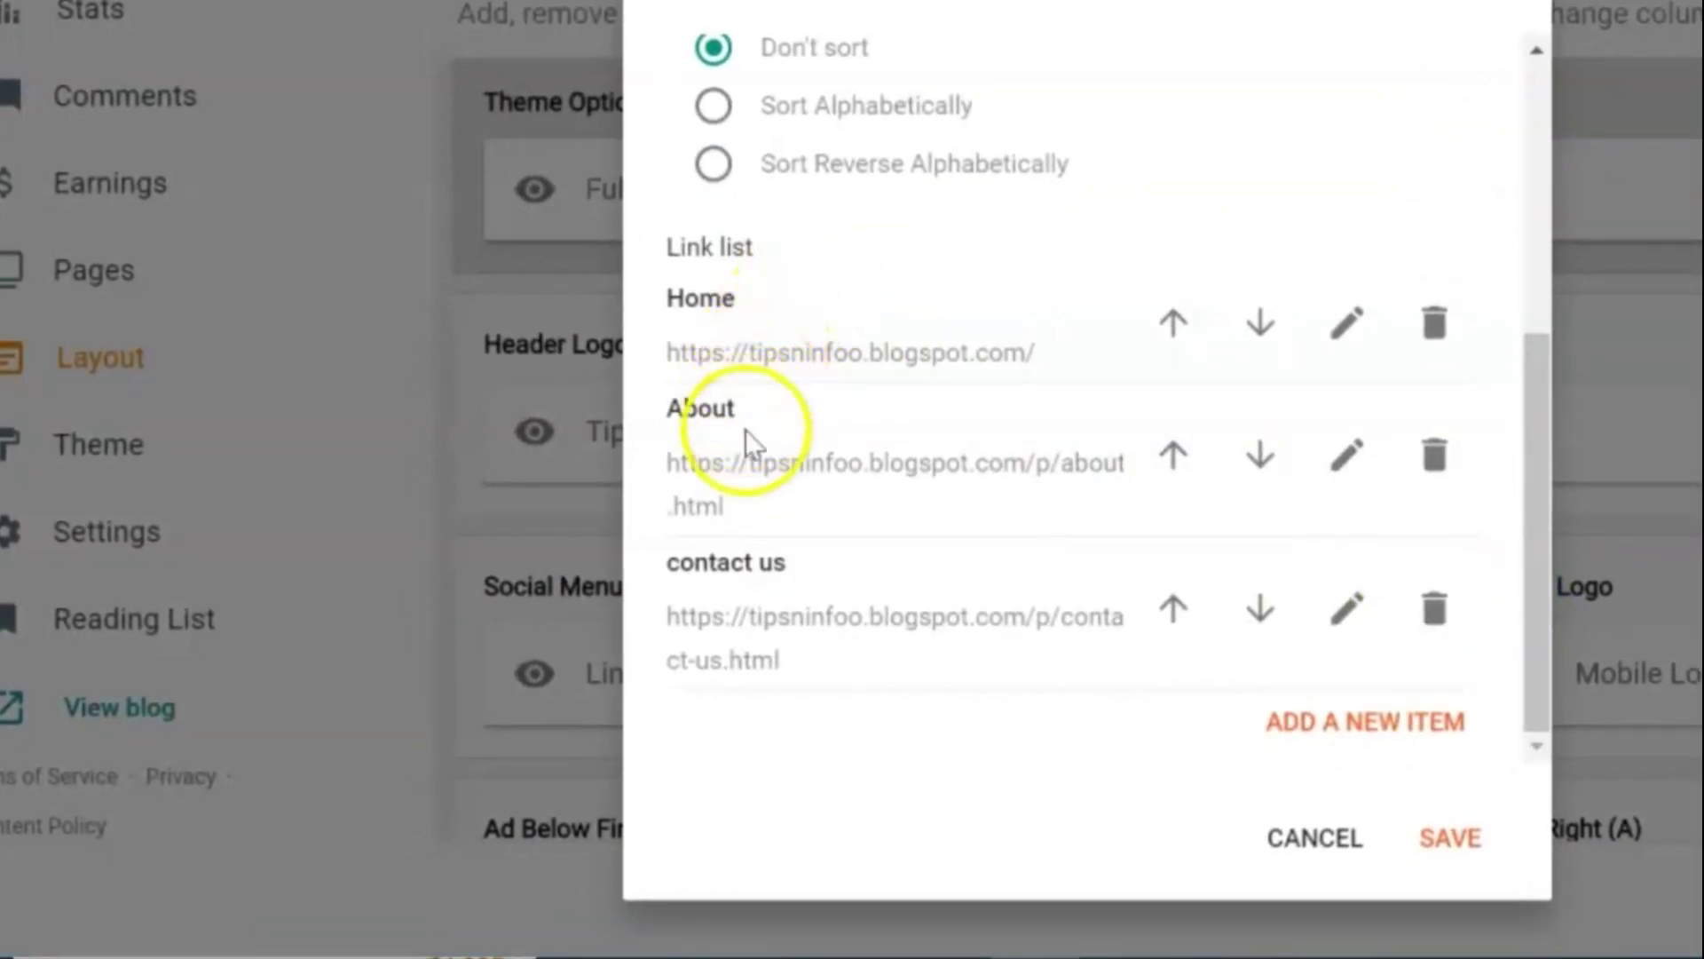
left_click(1385, 726)
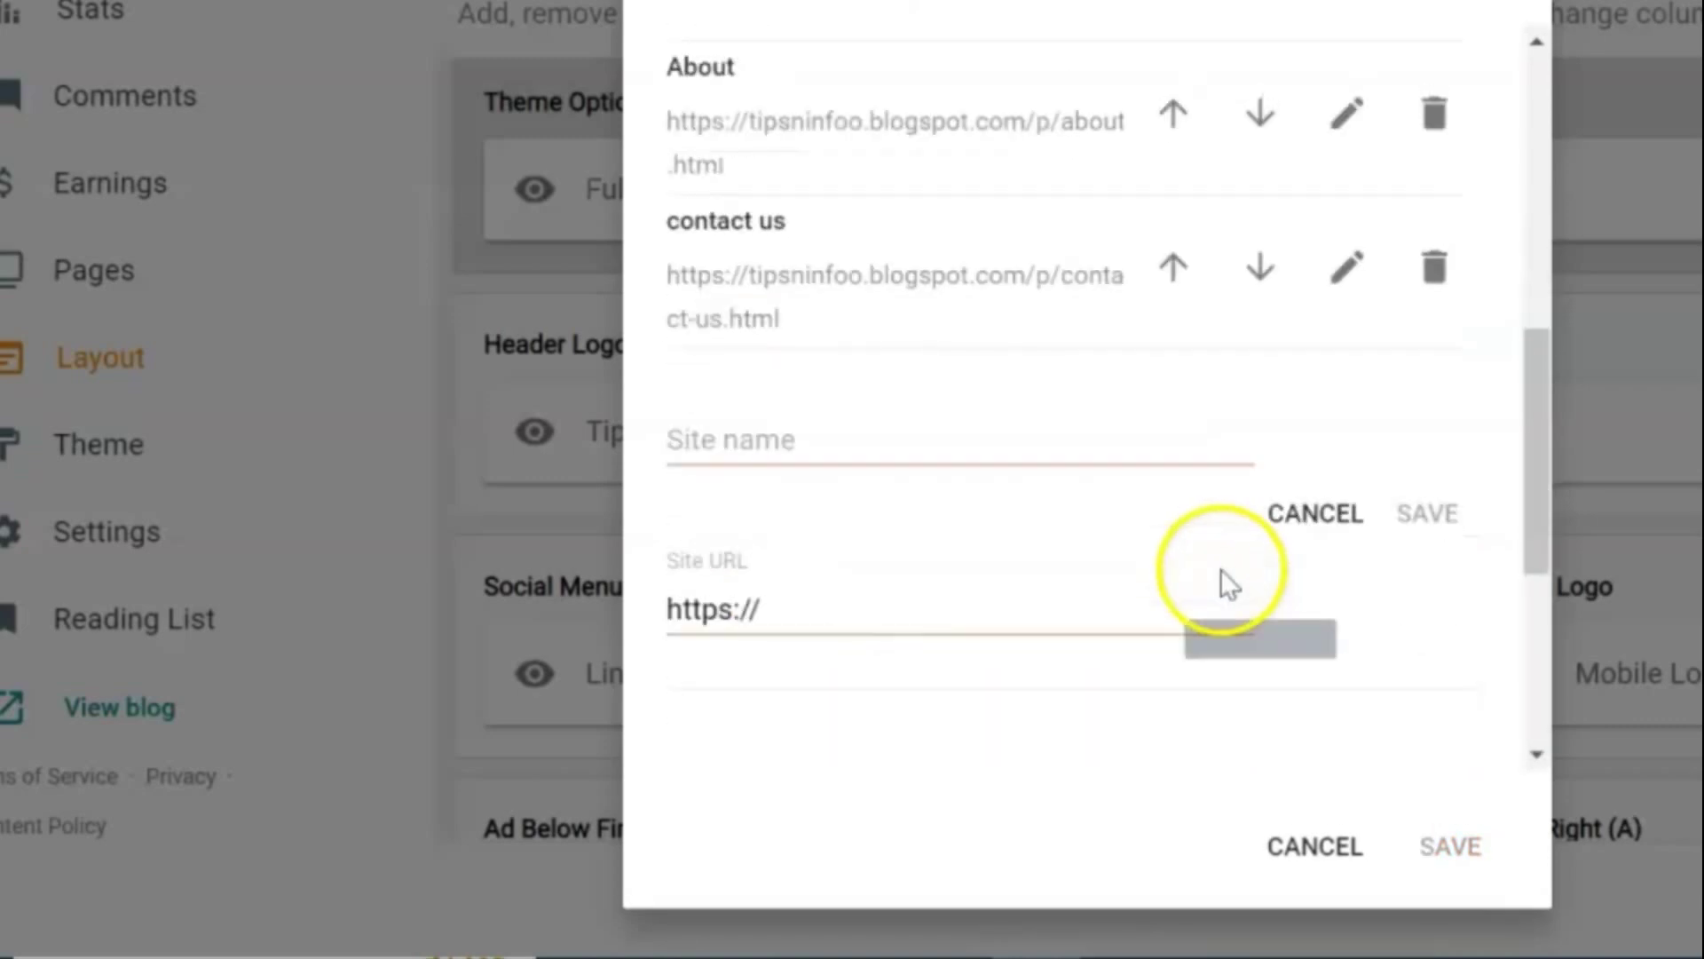
left_click(821, 419)
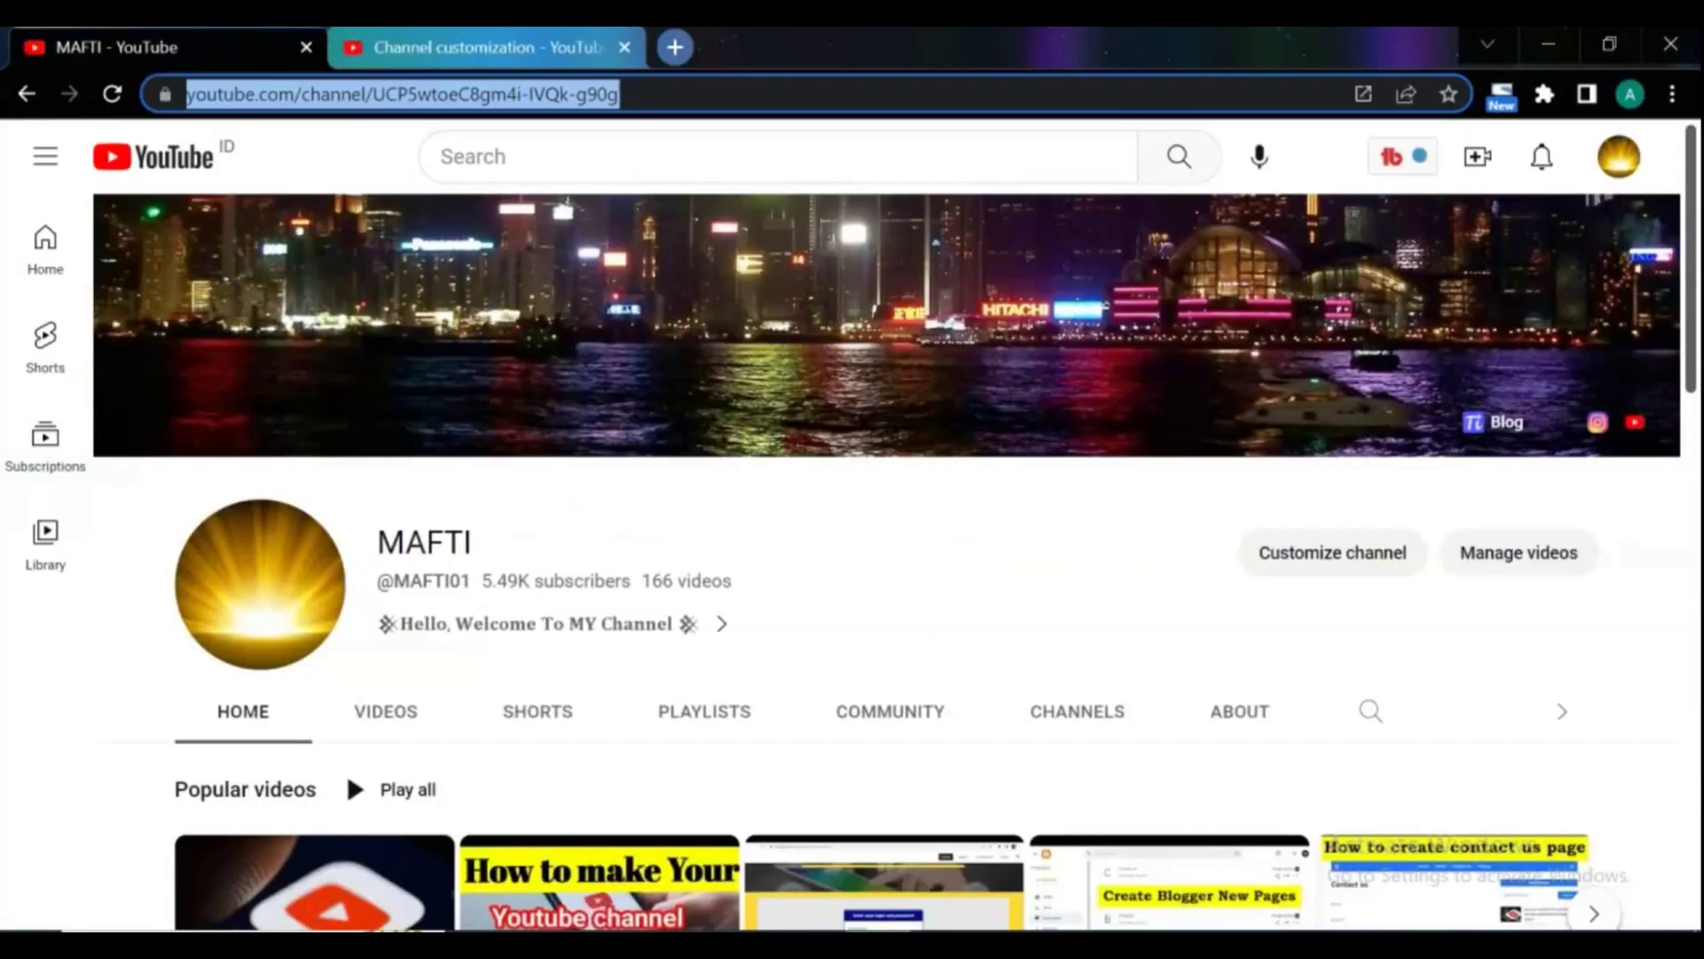
Copy the MAFTI YouTube channel's full URL from the browser address bar
left_click(636, 93)
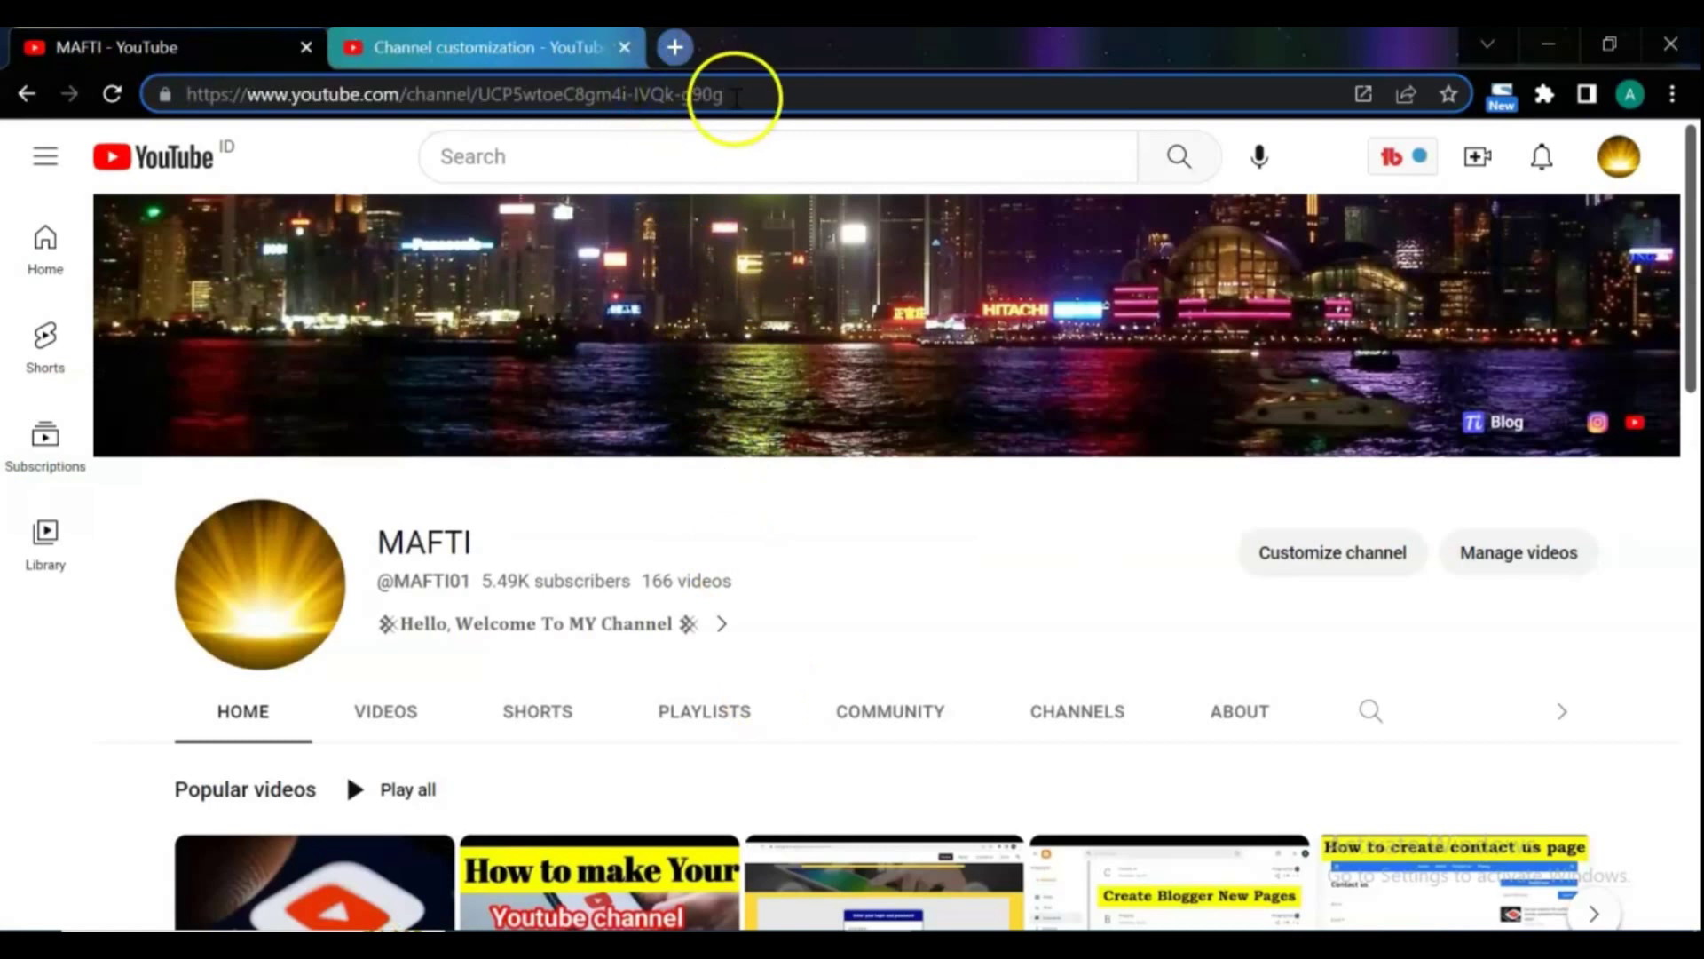
left_click_drag(735, 96, 188, 94)
right_click(212, 93)
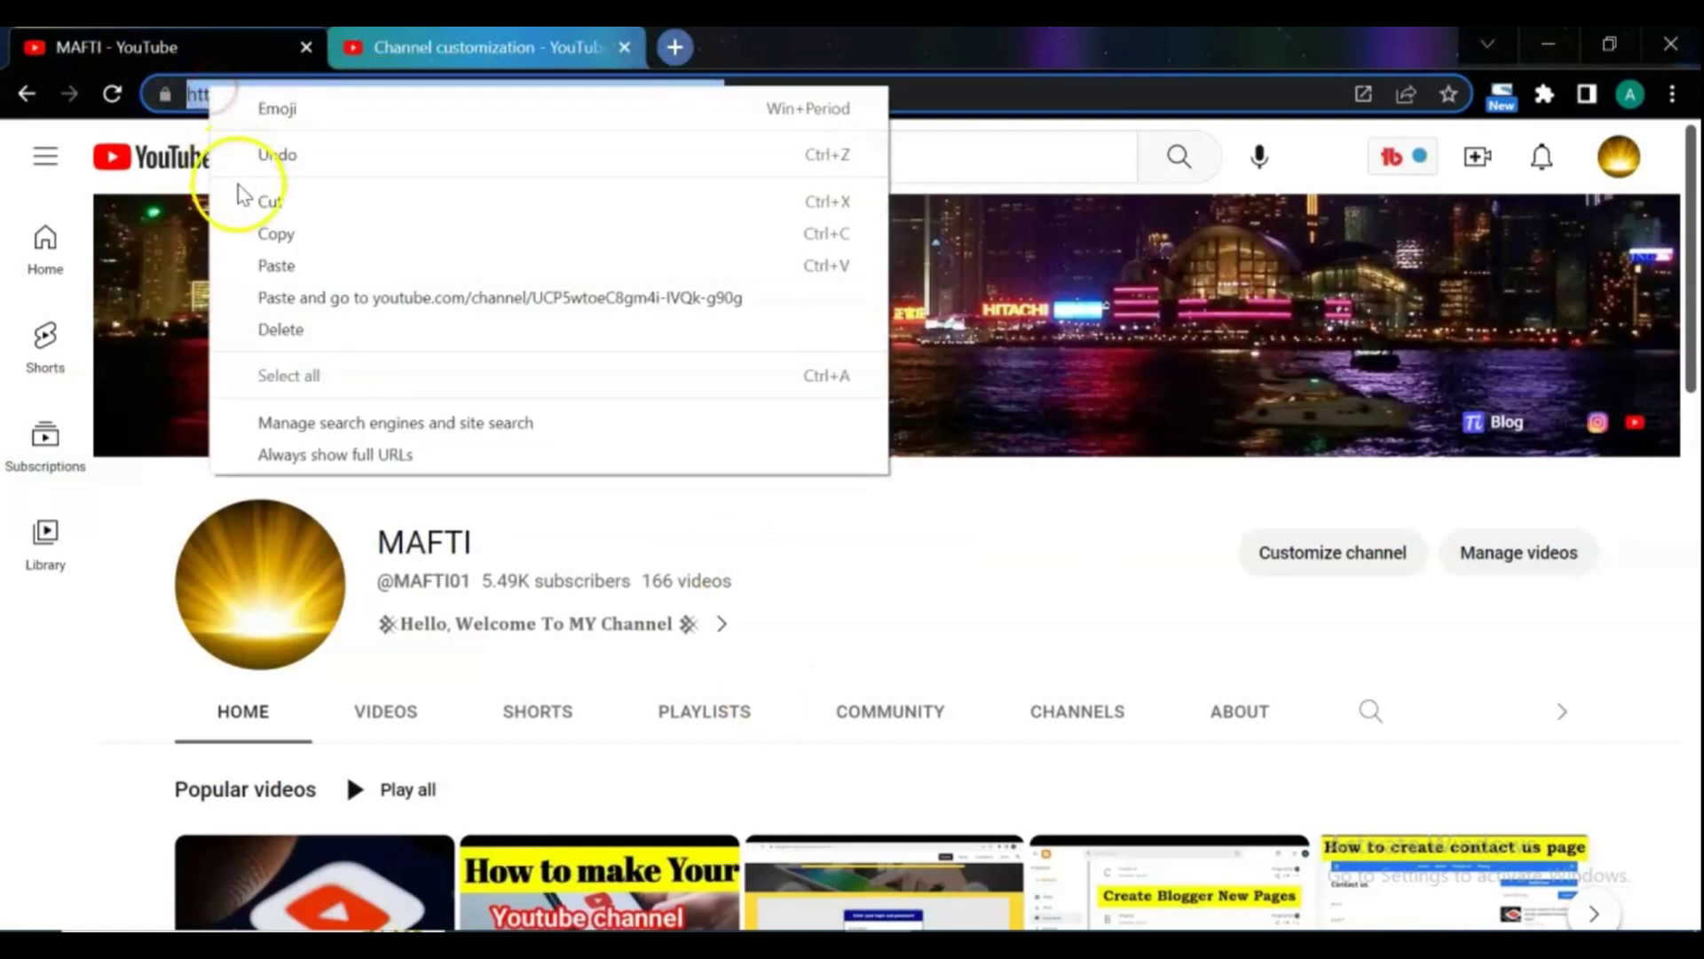
left_click(275, 234)
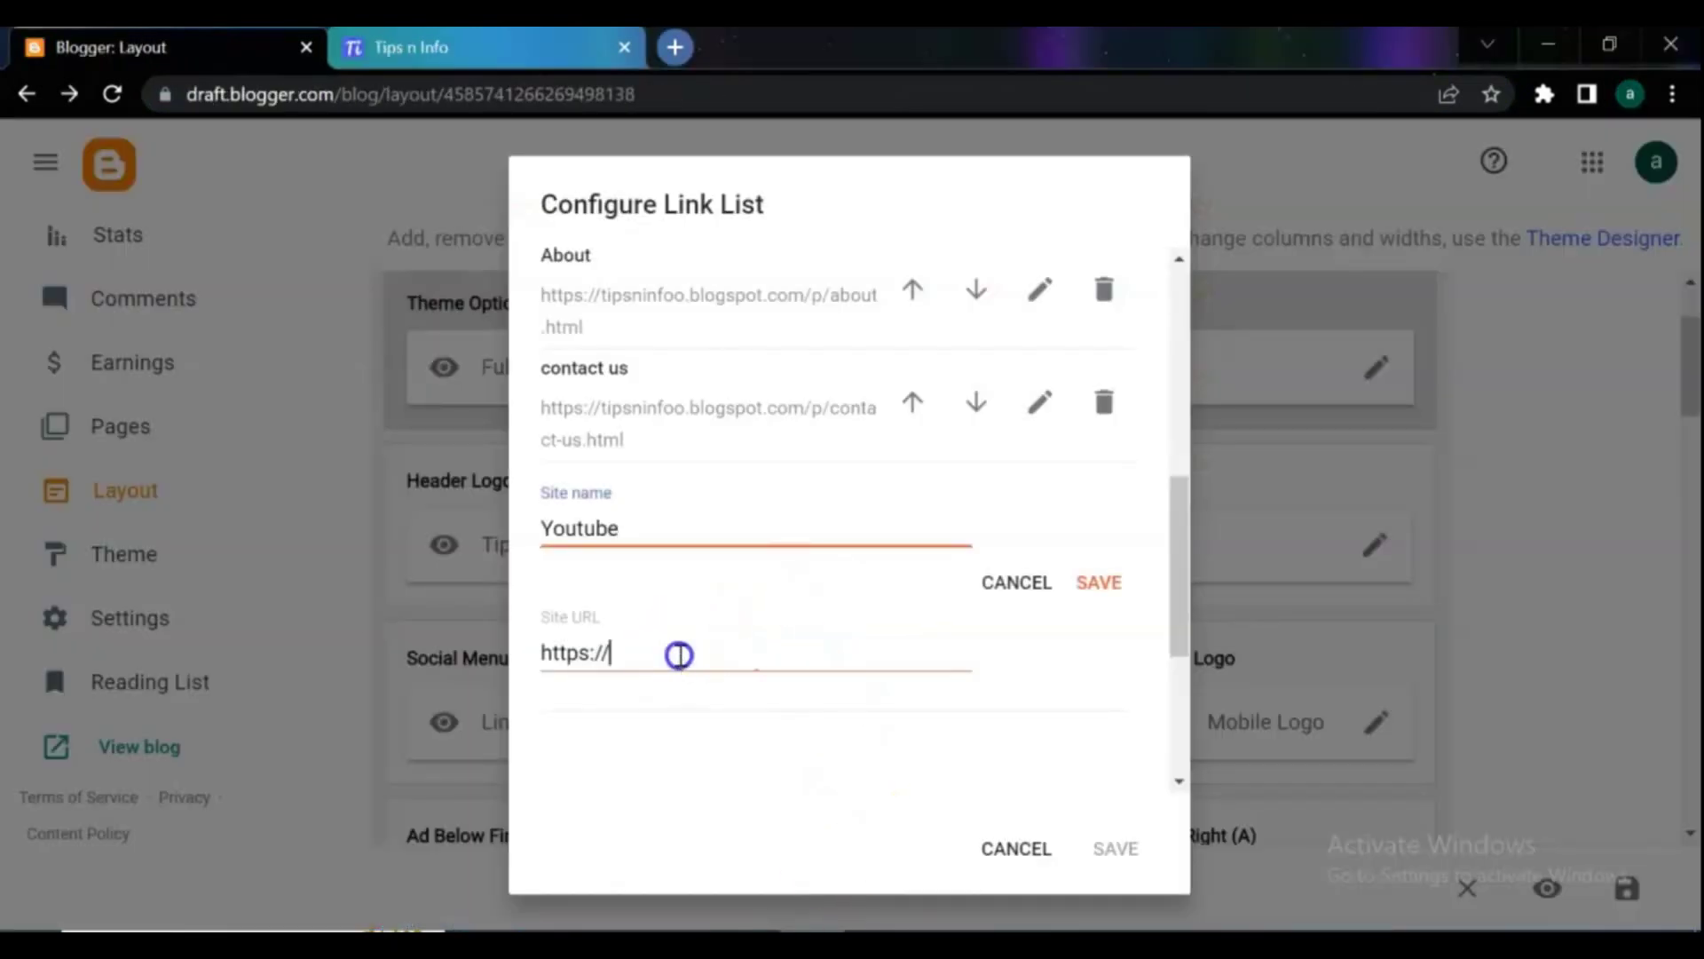
Paste the MAFTI channel URL into the Youtube item, save the menu list, and view the blog
left_click(679, 655)
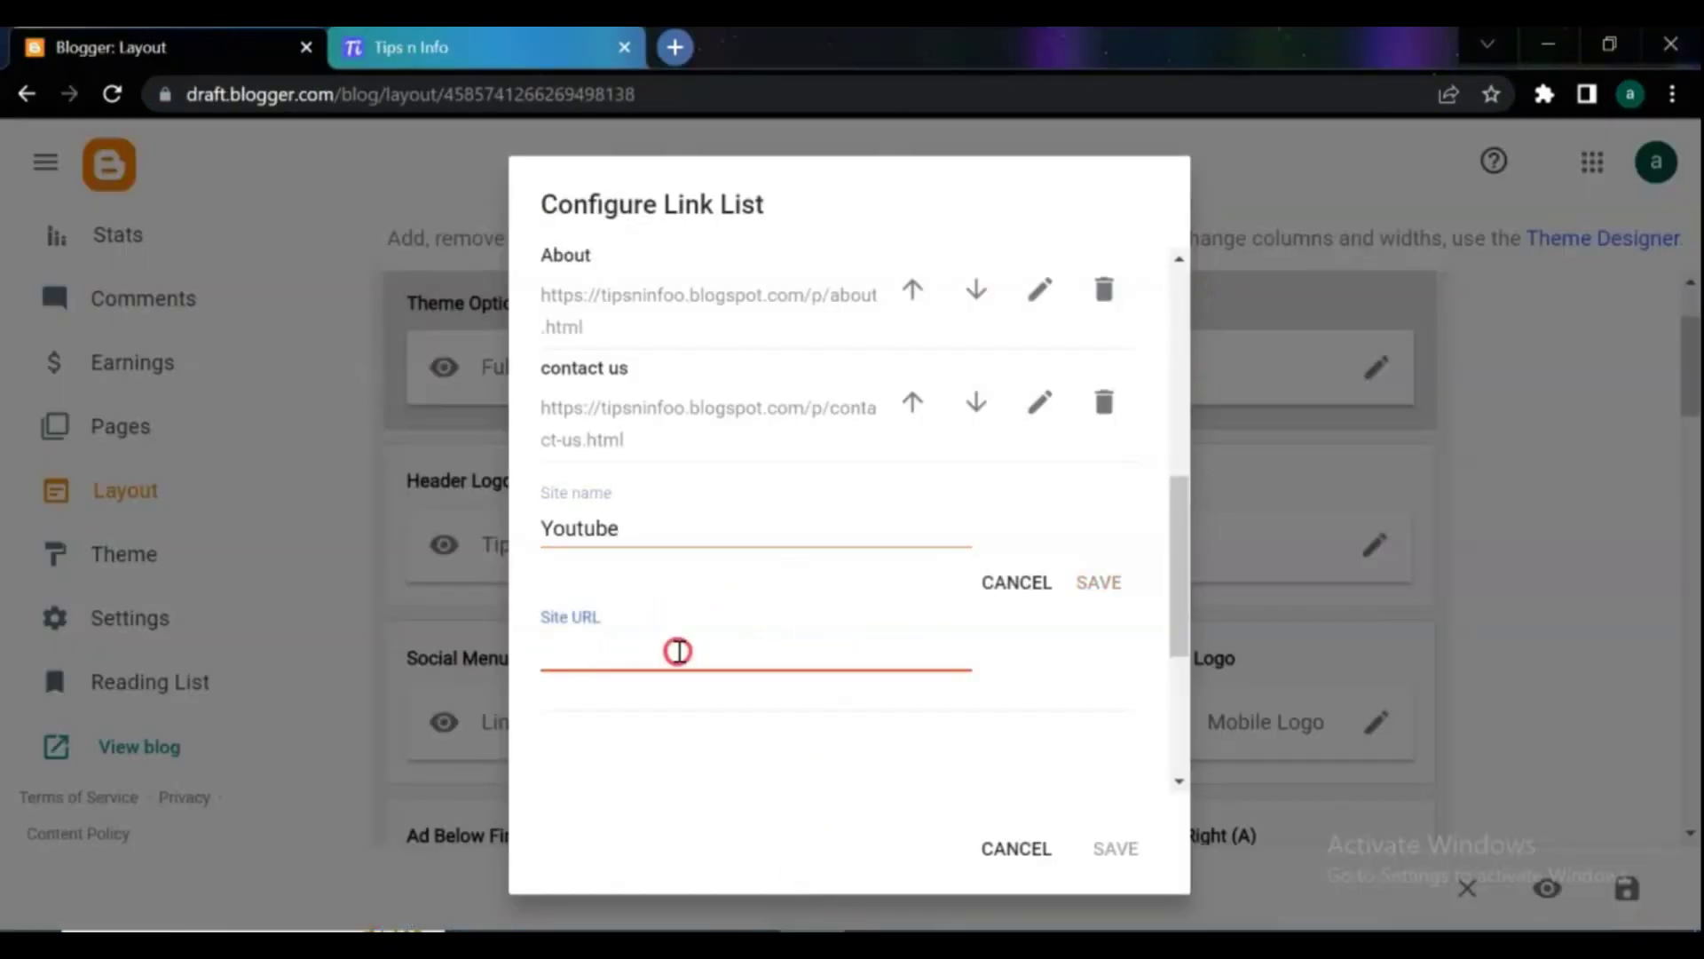
right_click(678, 651)
left_click(746, 441)
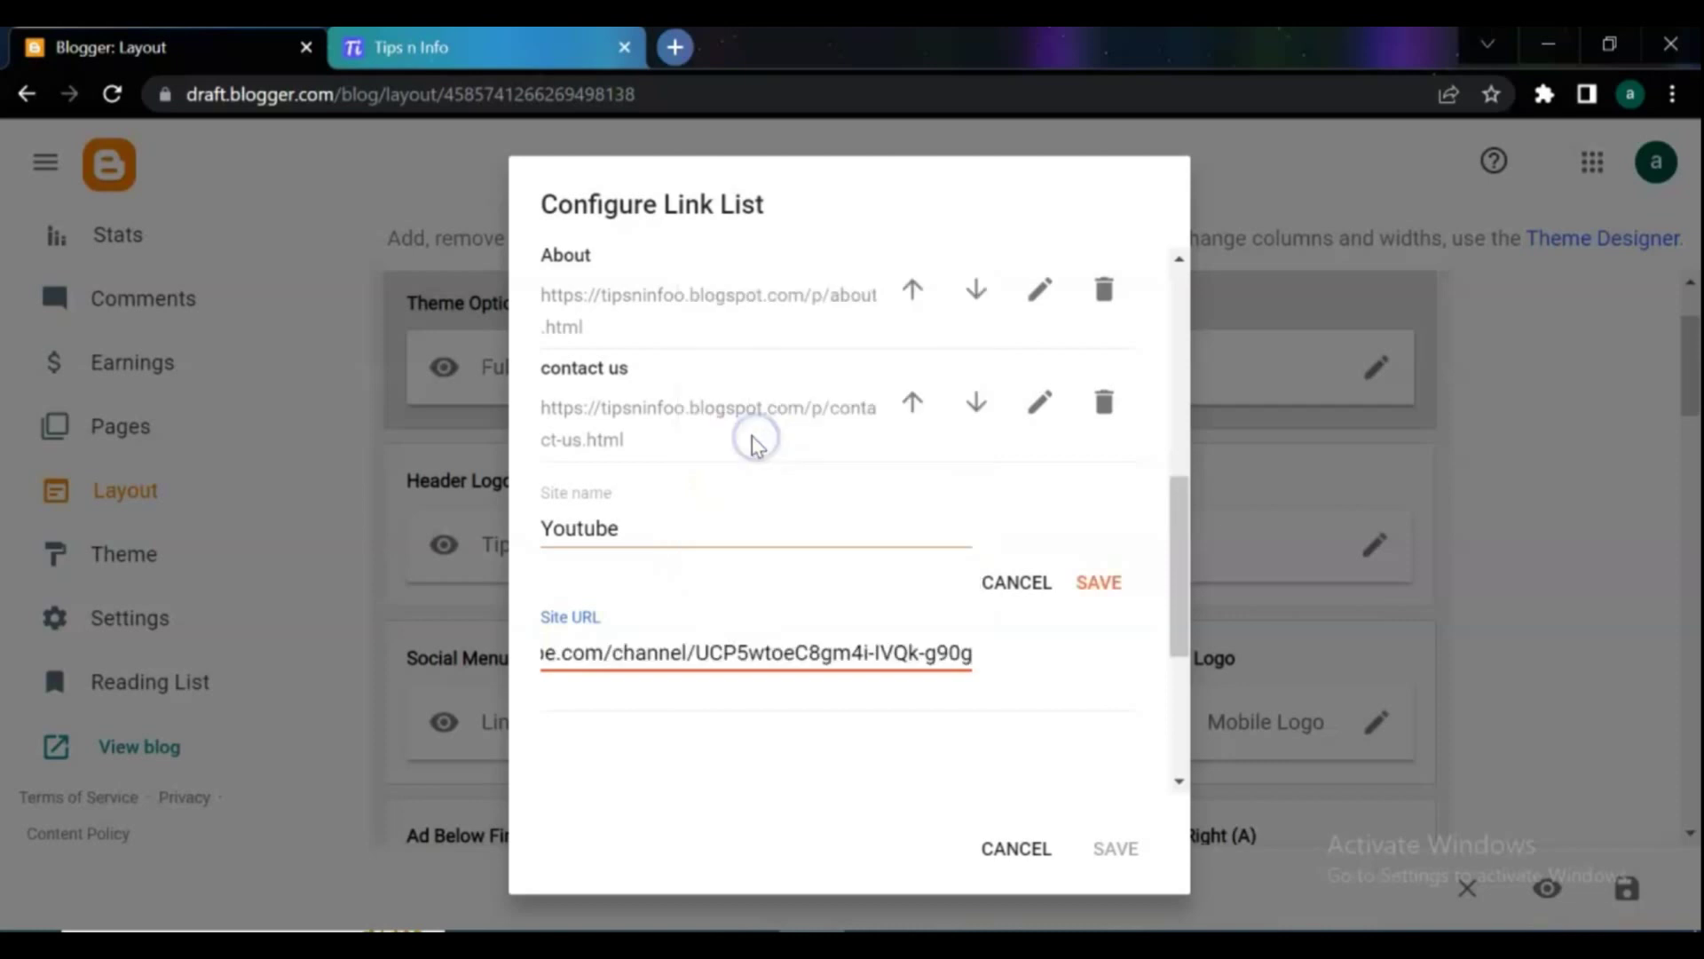
left_click(1101, 586)
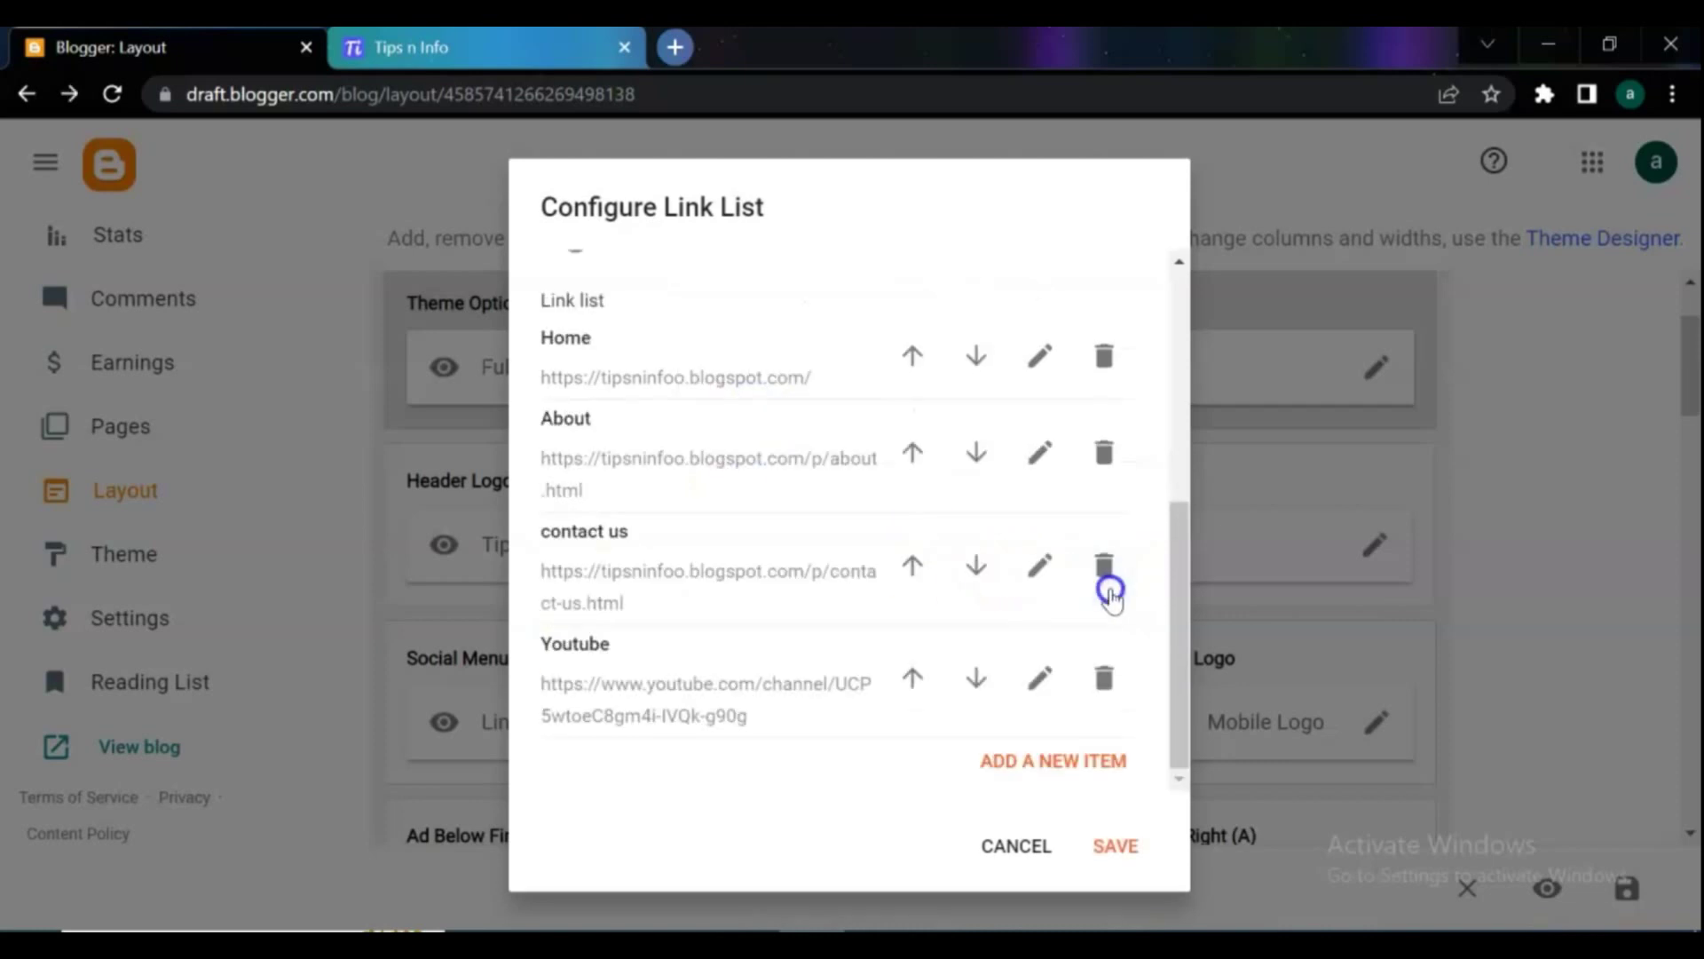
left_click(1121, 846)
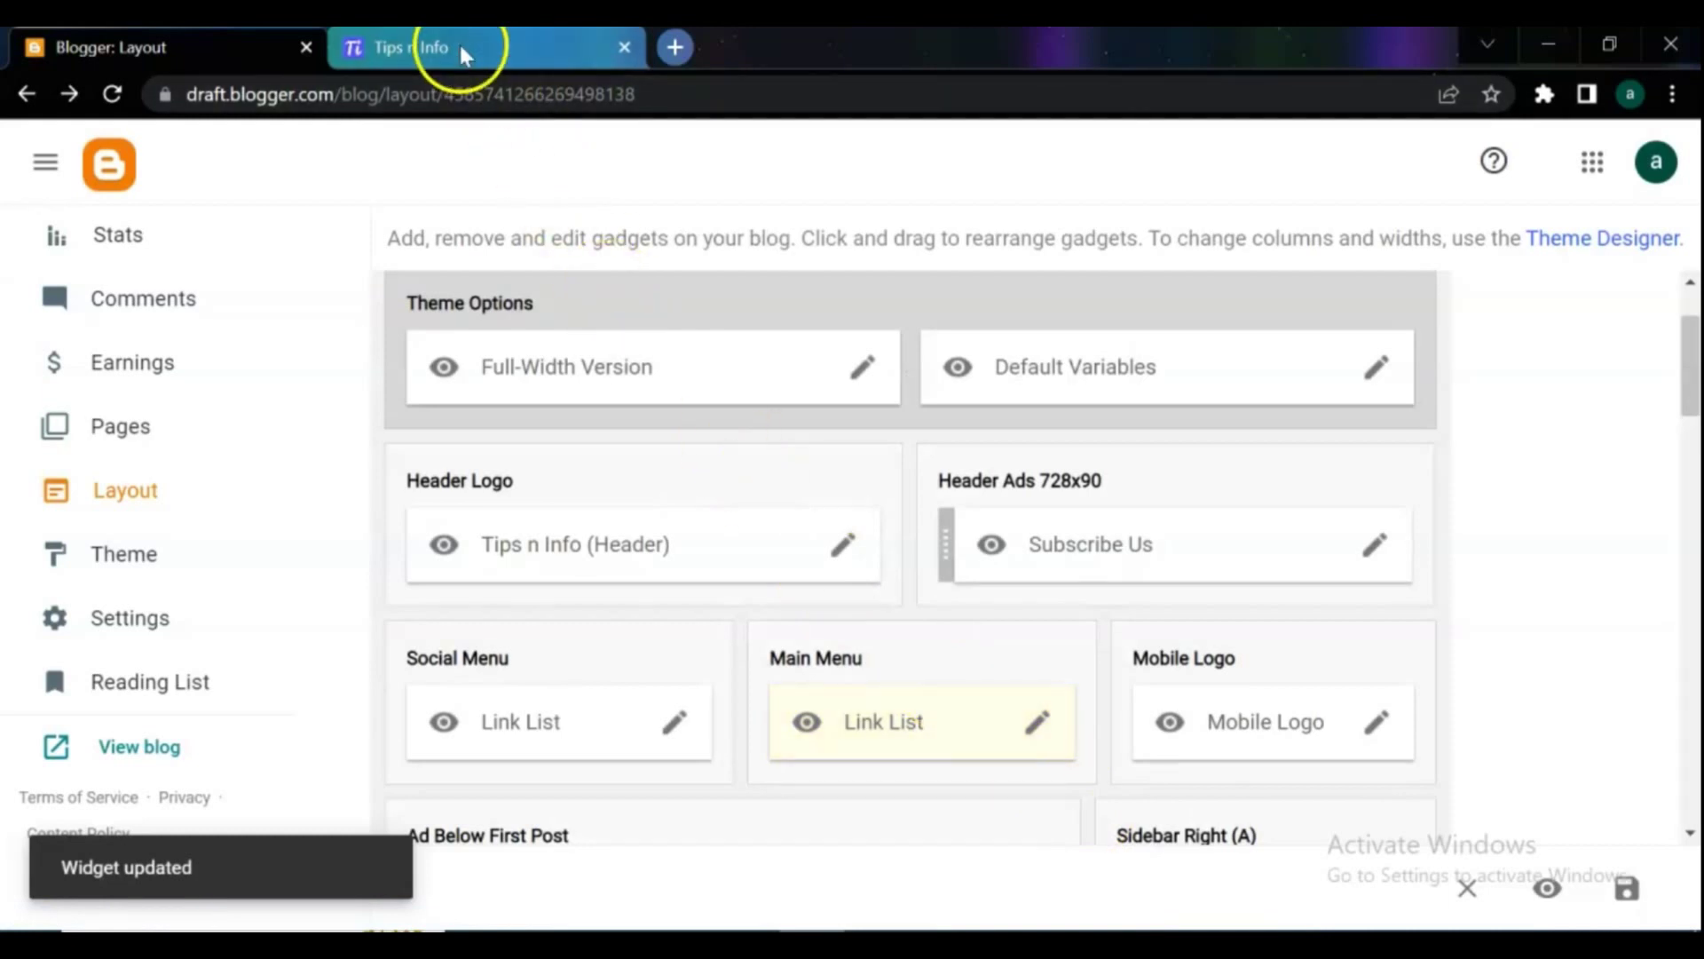
left_click(460, 45)
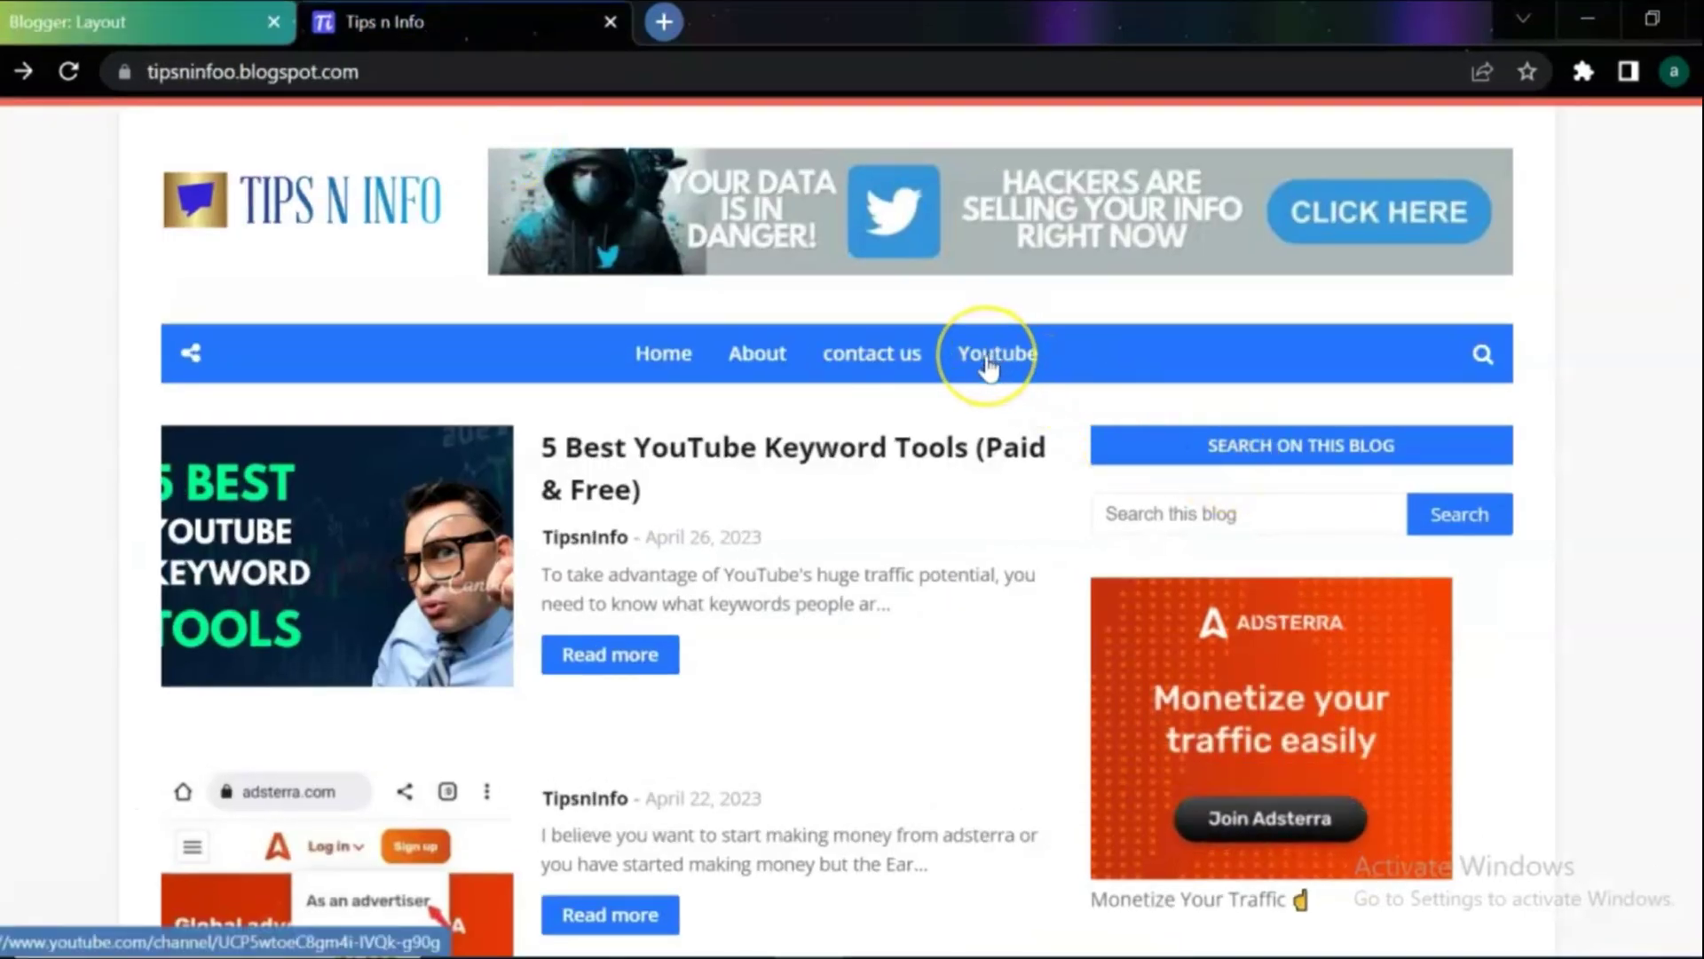
Rename the Youtube menu entry to '_Youtube' so it nests under contact us, and save the menu
left_click(27, 16)
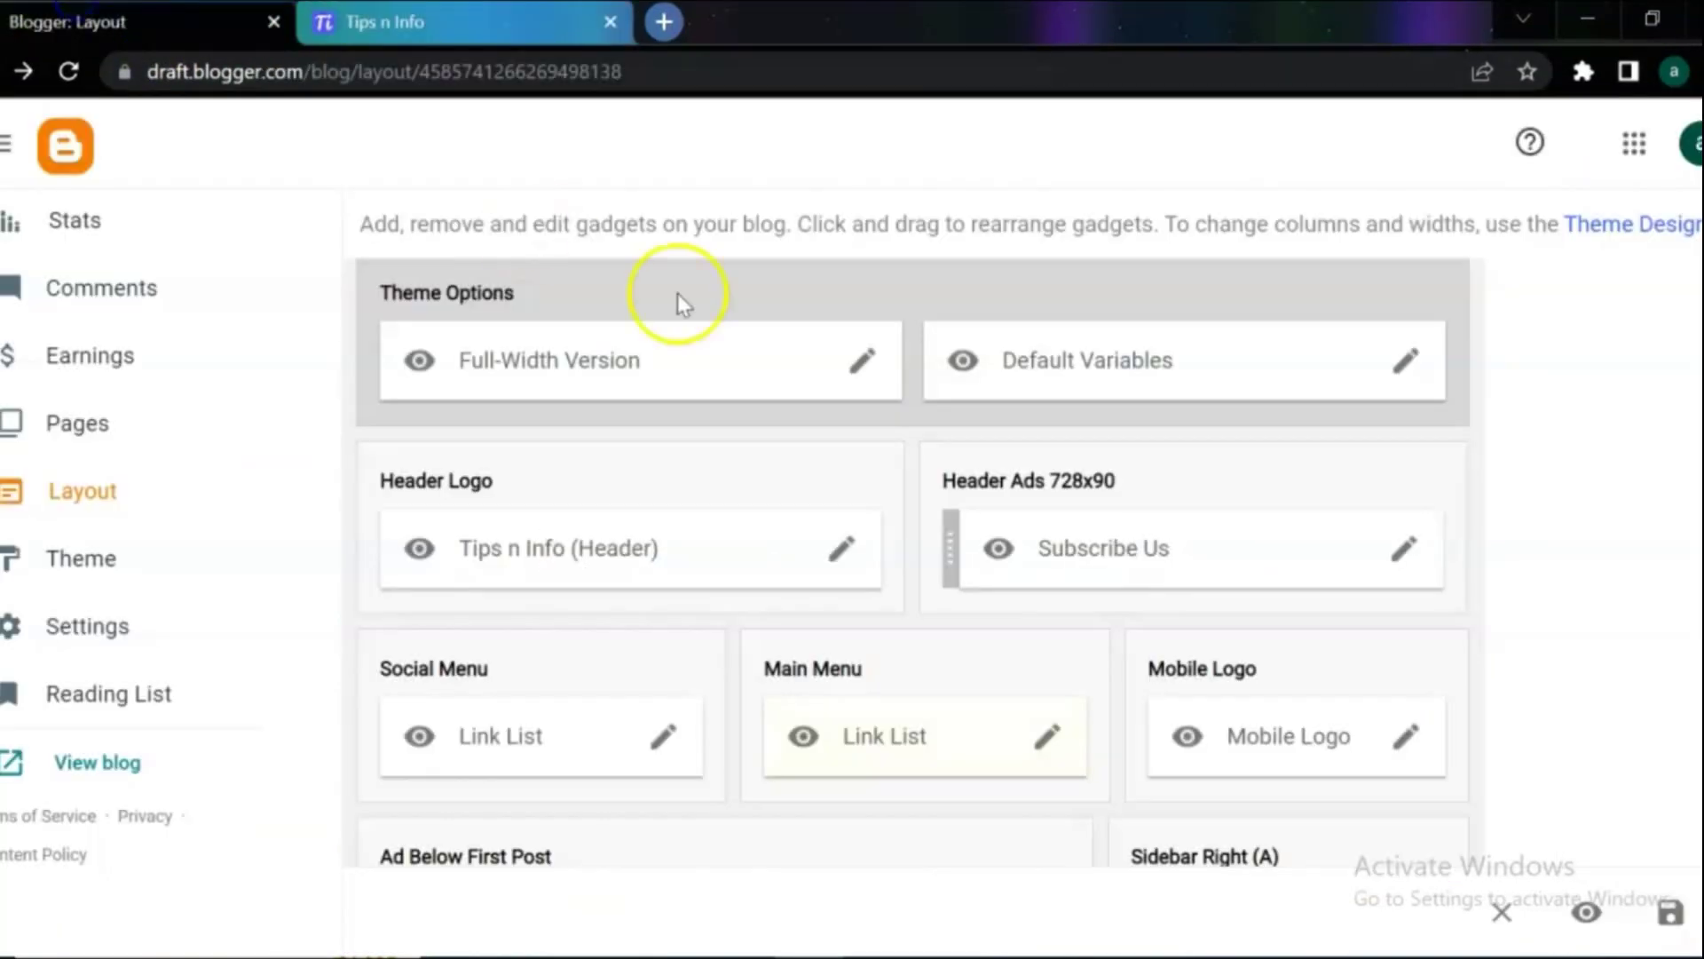
left_click(1045, 734)
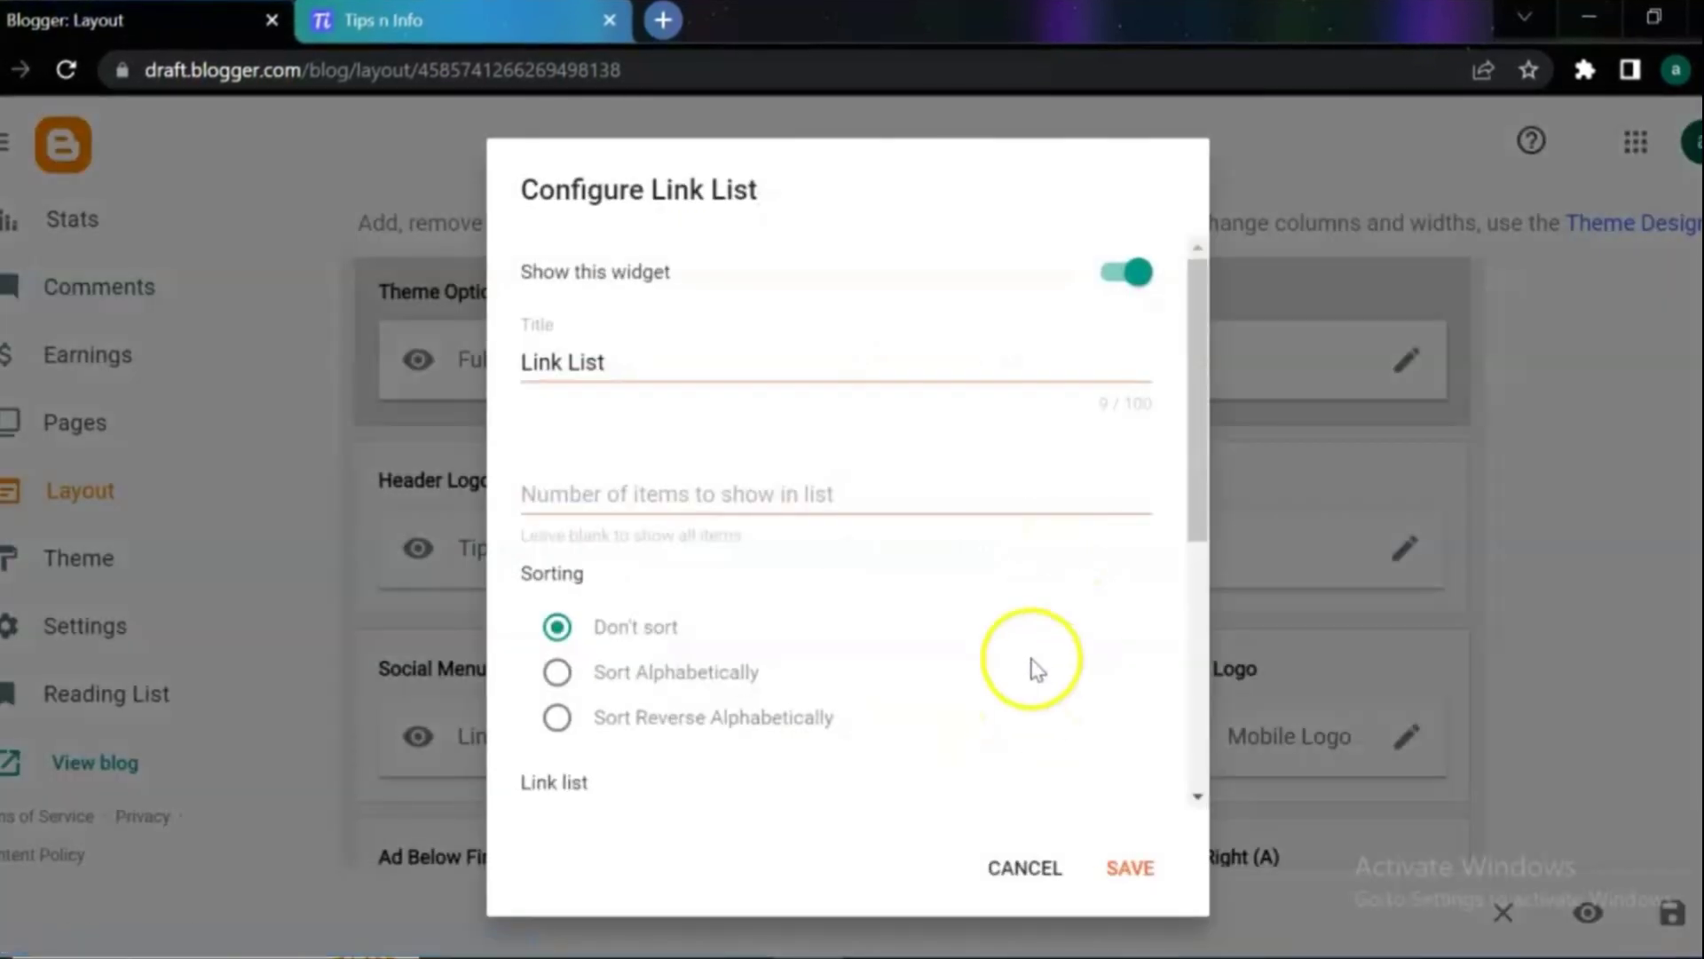
left_click_drag(1204, 433, 1180, 788)
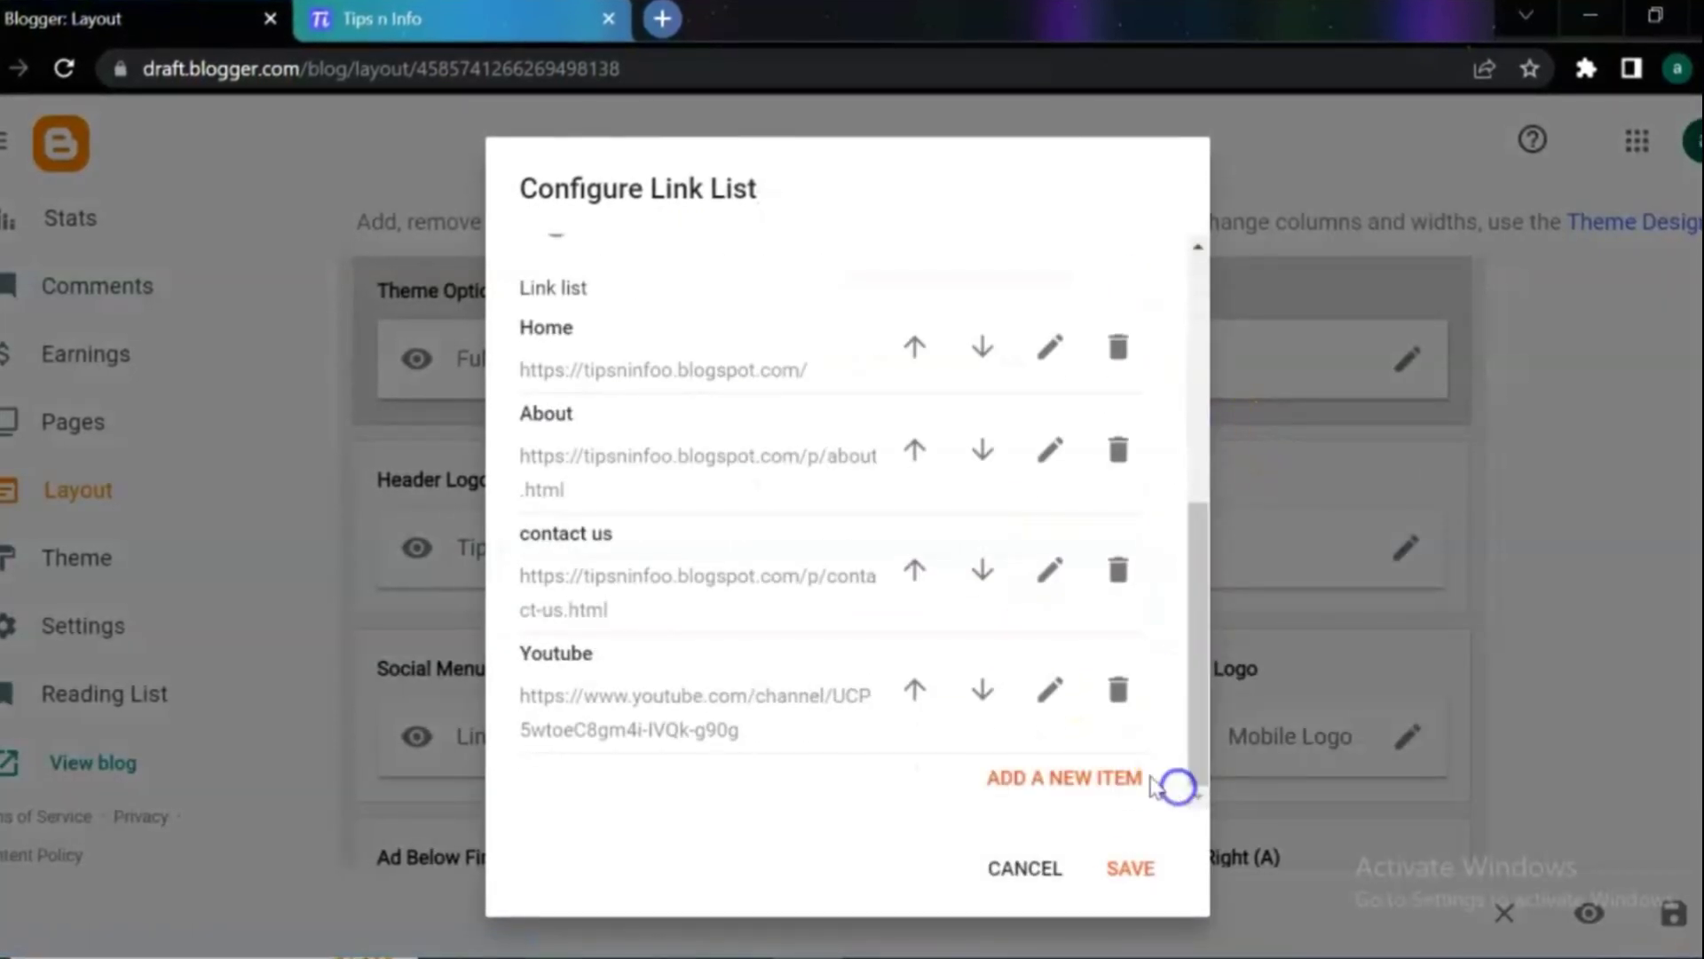
left_click(1047, 701)
left_click(524, 699)
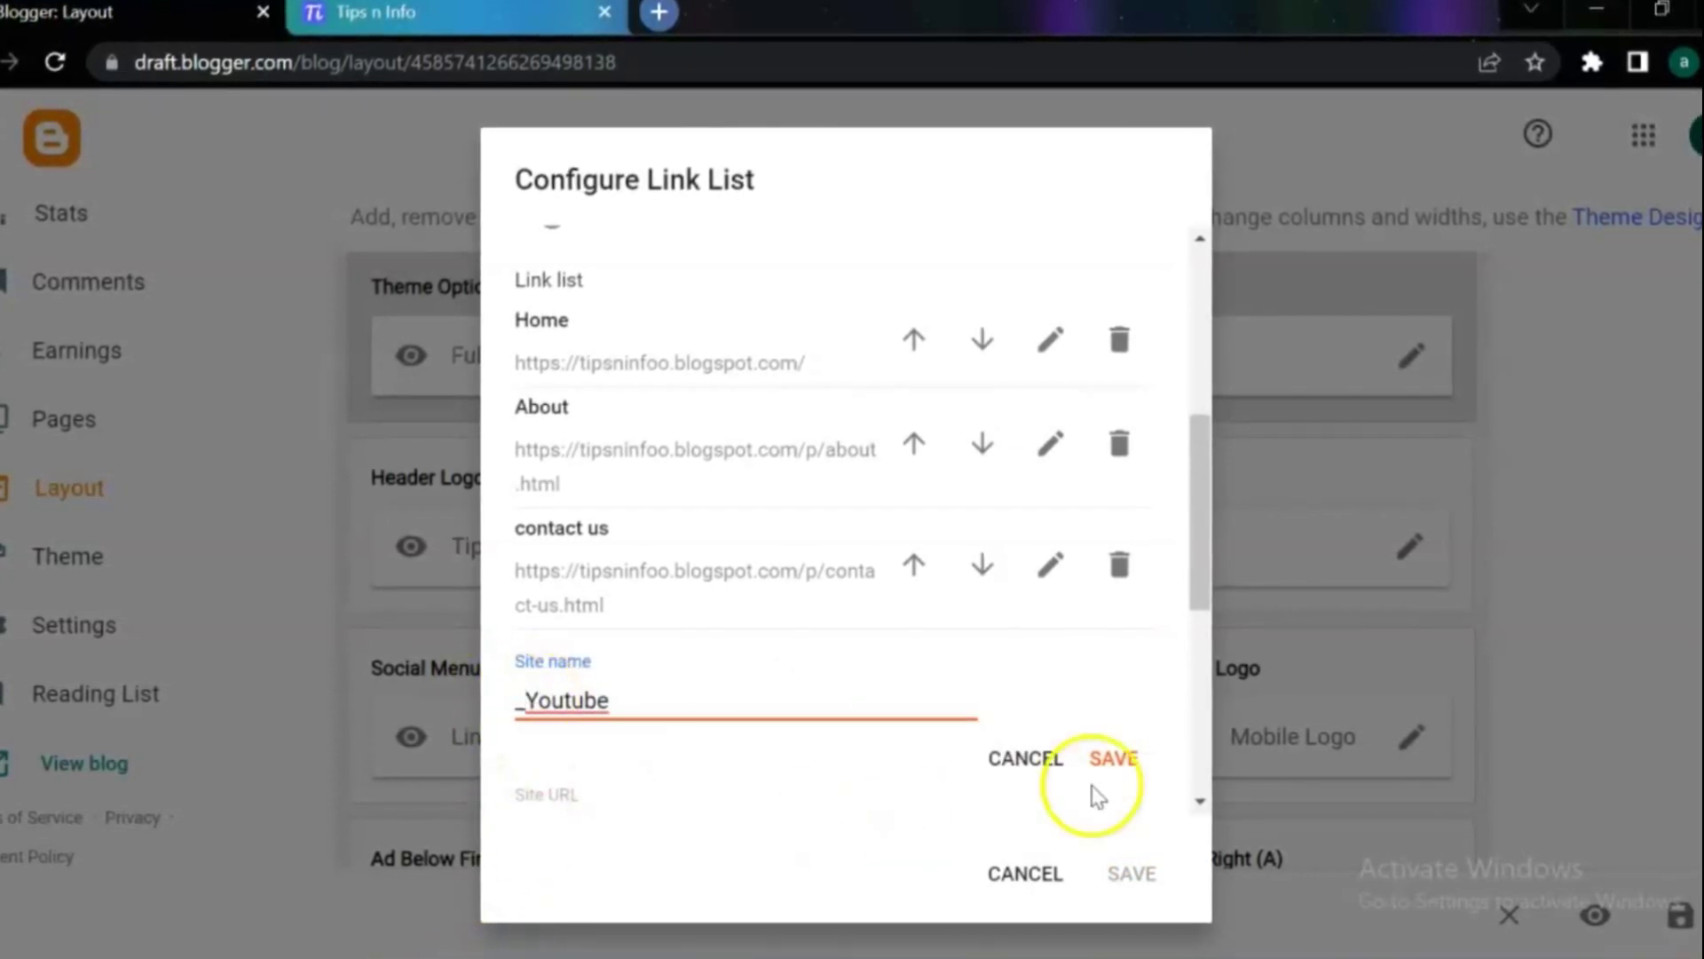
left_click(1111, 761)
left_click(1124, 855)
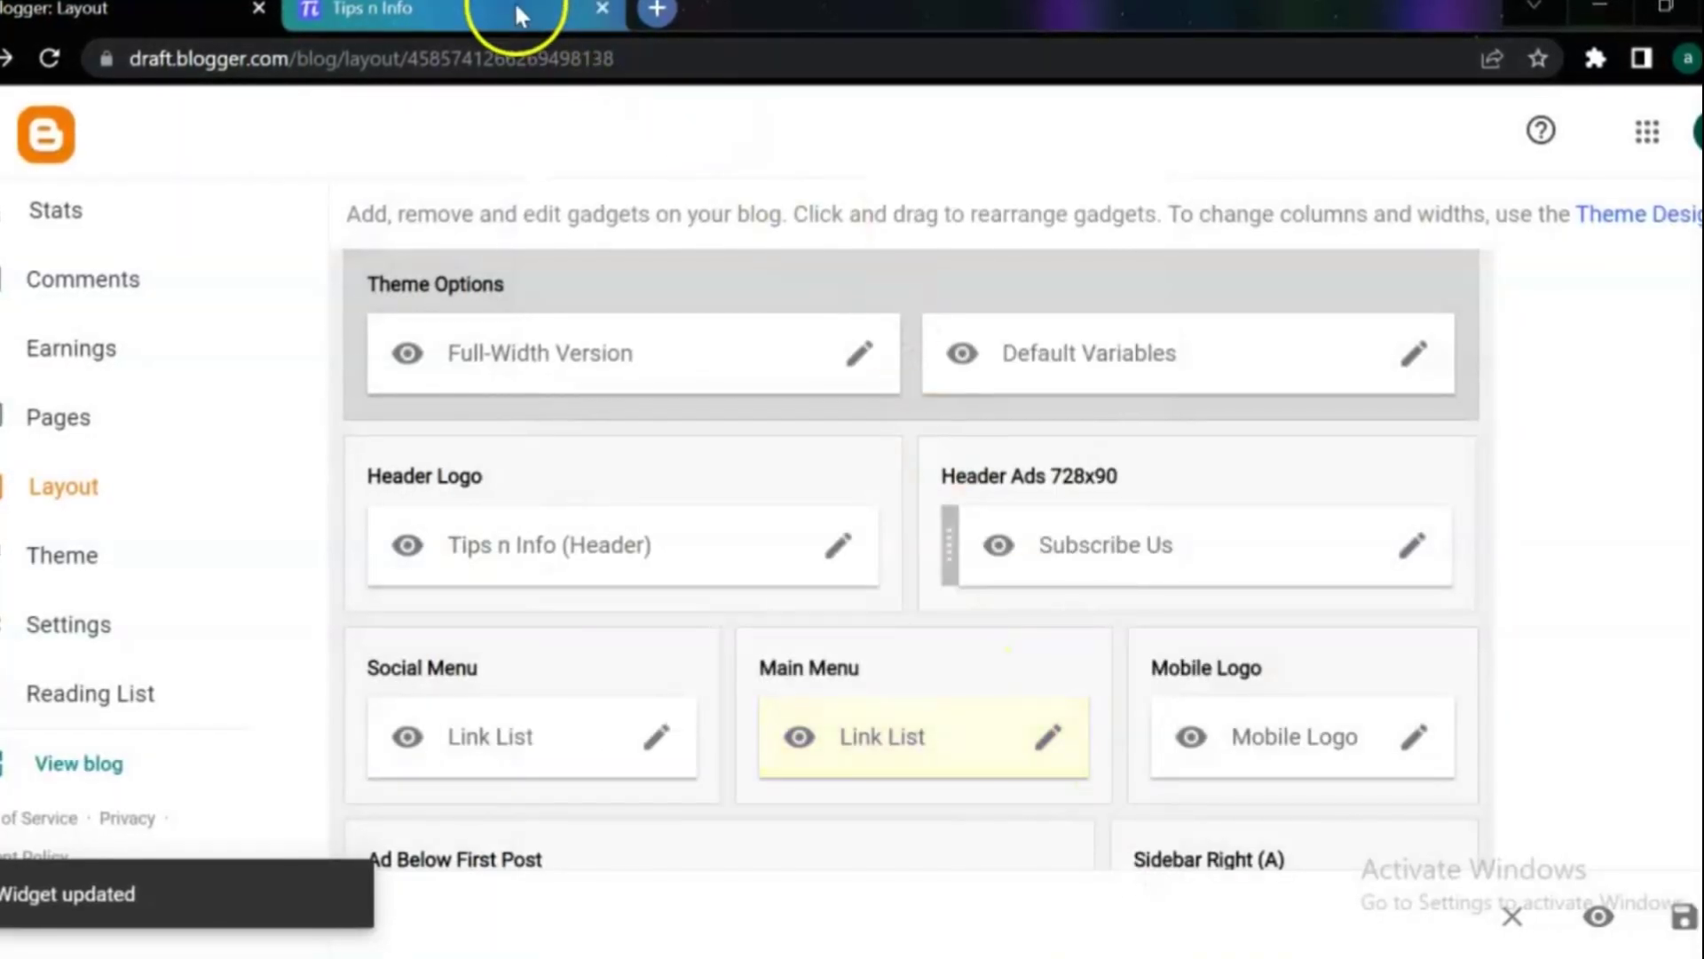
left_click(461, 16)
Reload the blog, reopen the Main Menu link list, and add another new item
left_click(48, 58)
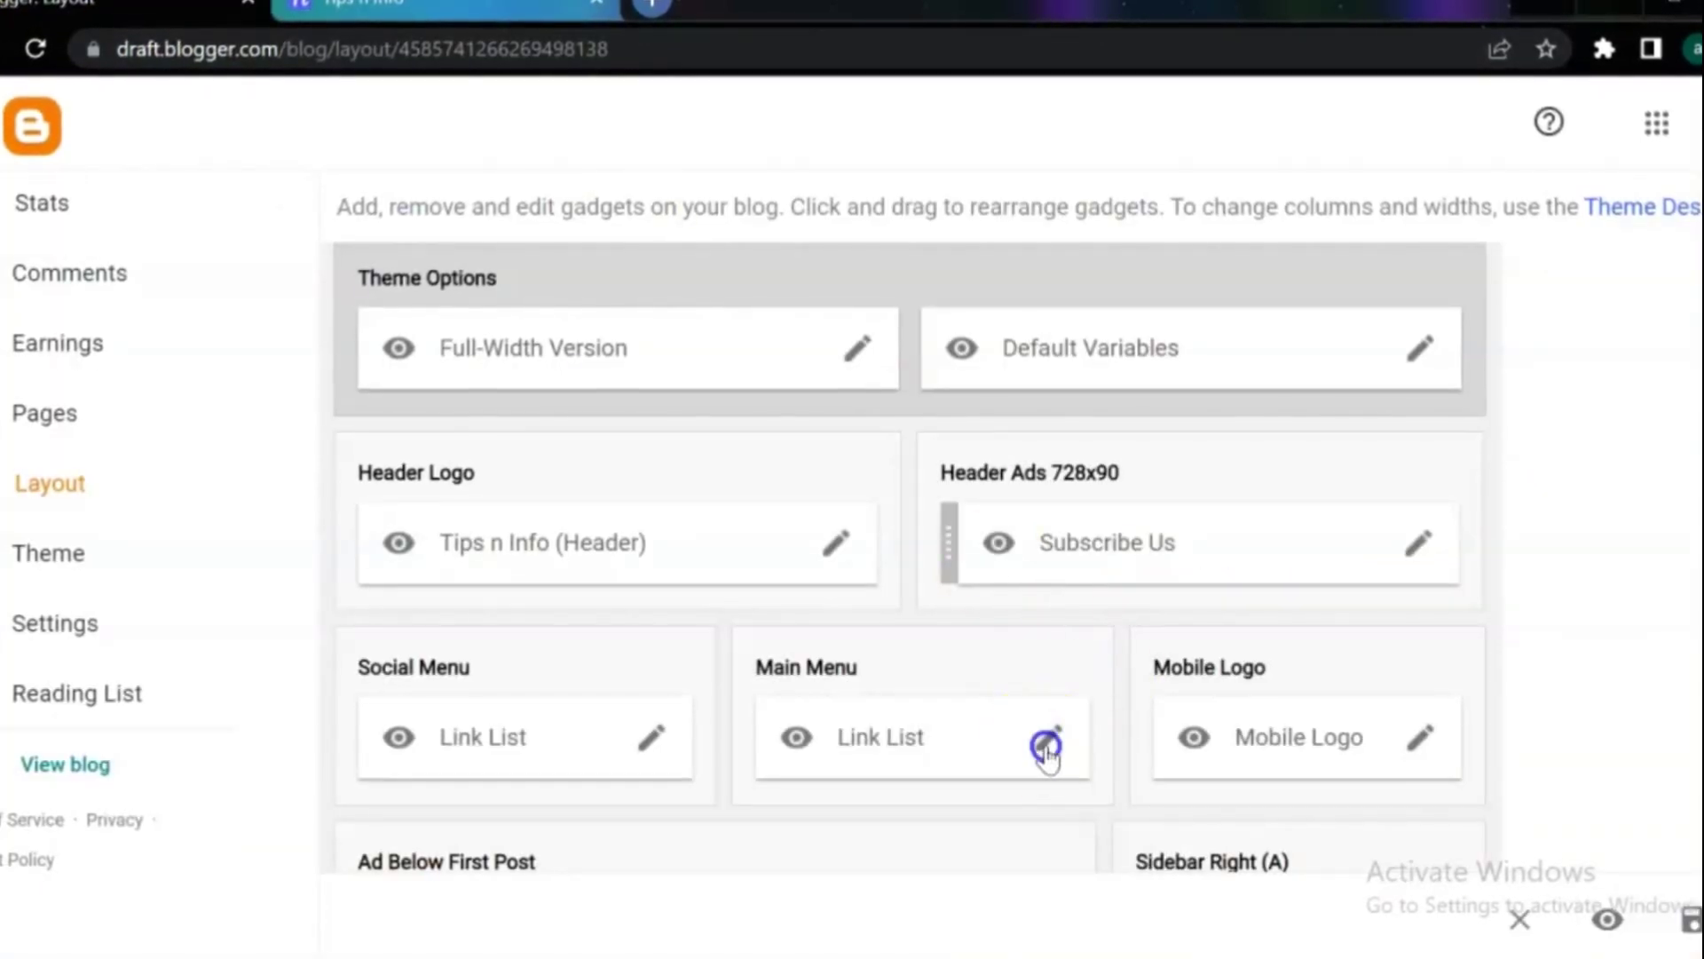
left_click(1046, 742)
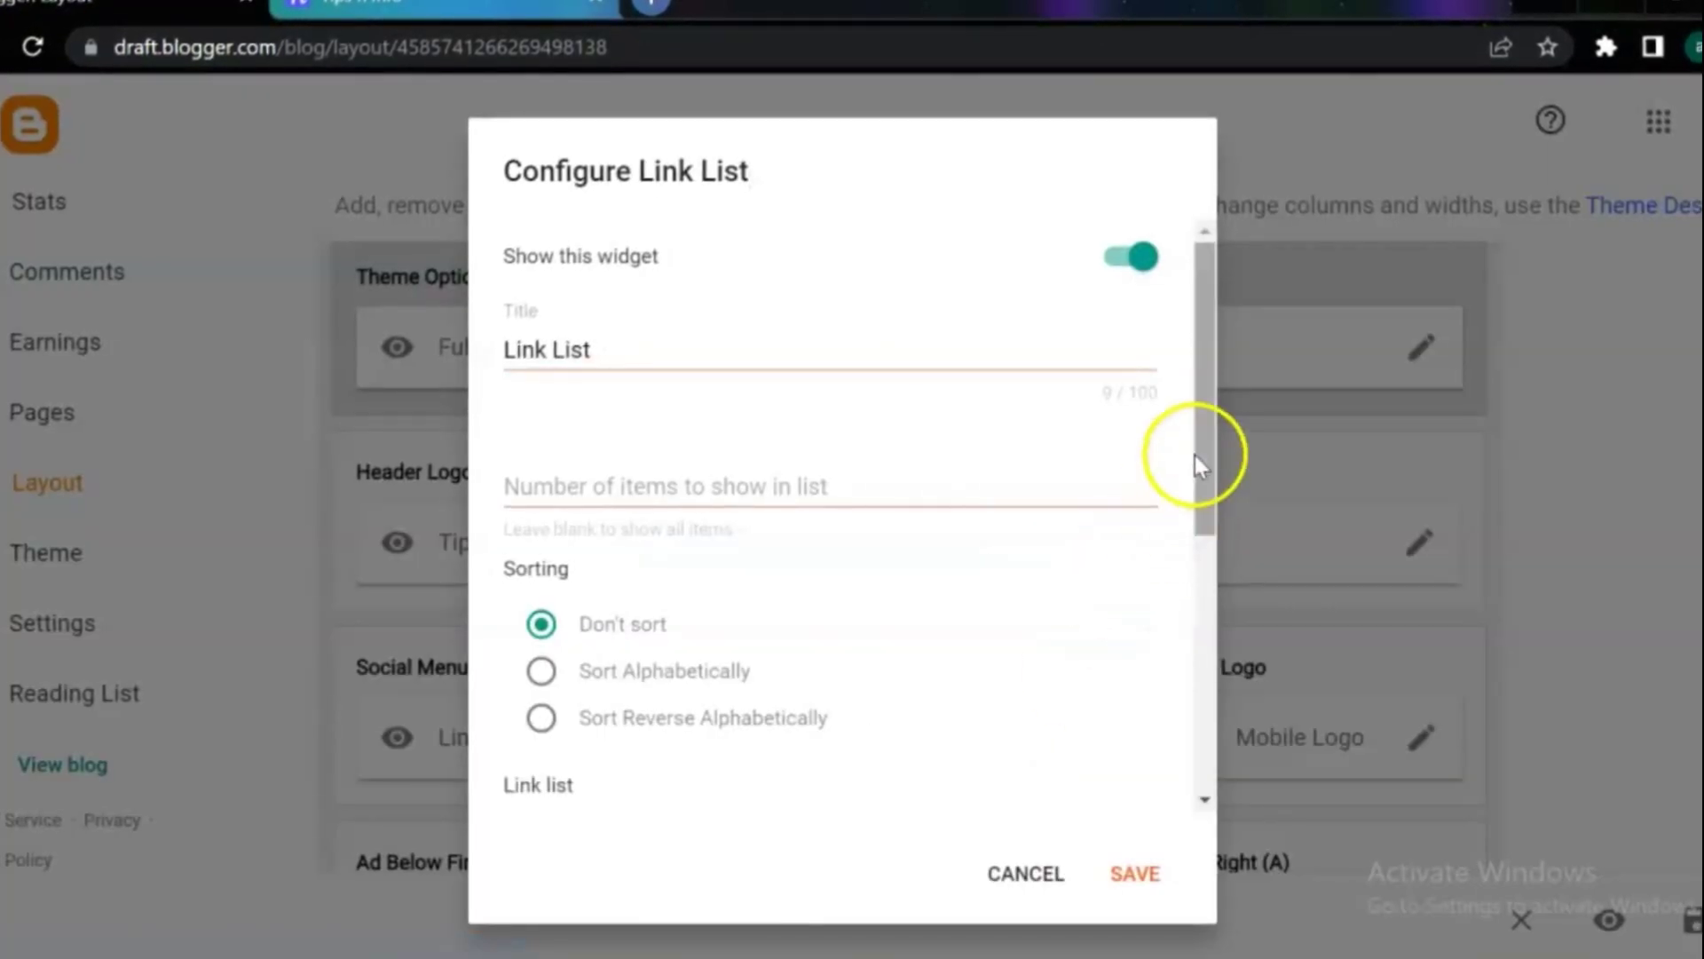
left_click_drag(1202, 449, 1163, 745)
left_click(1045, 785)
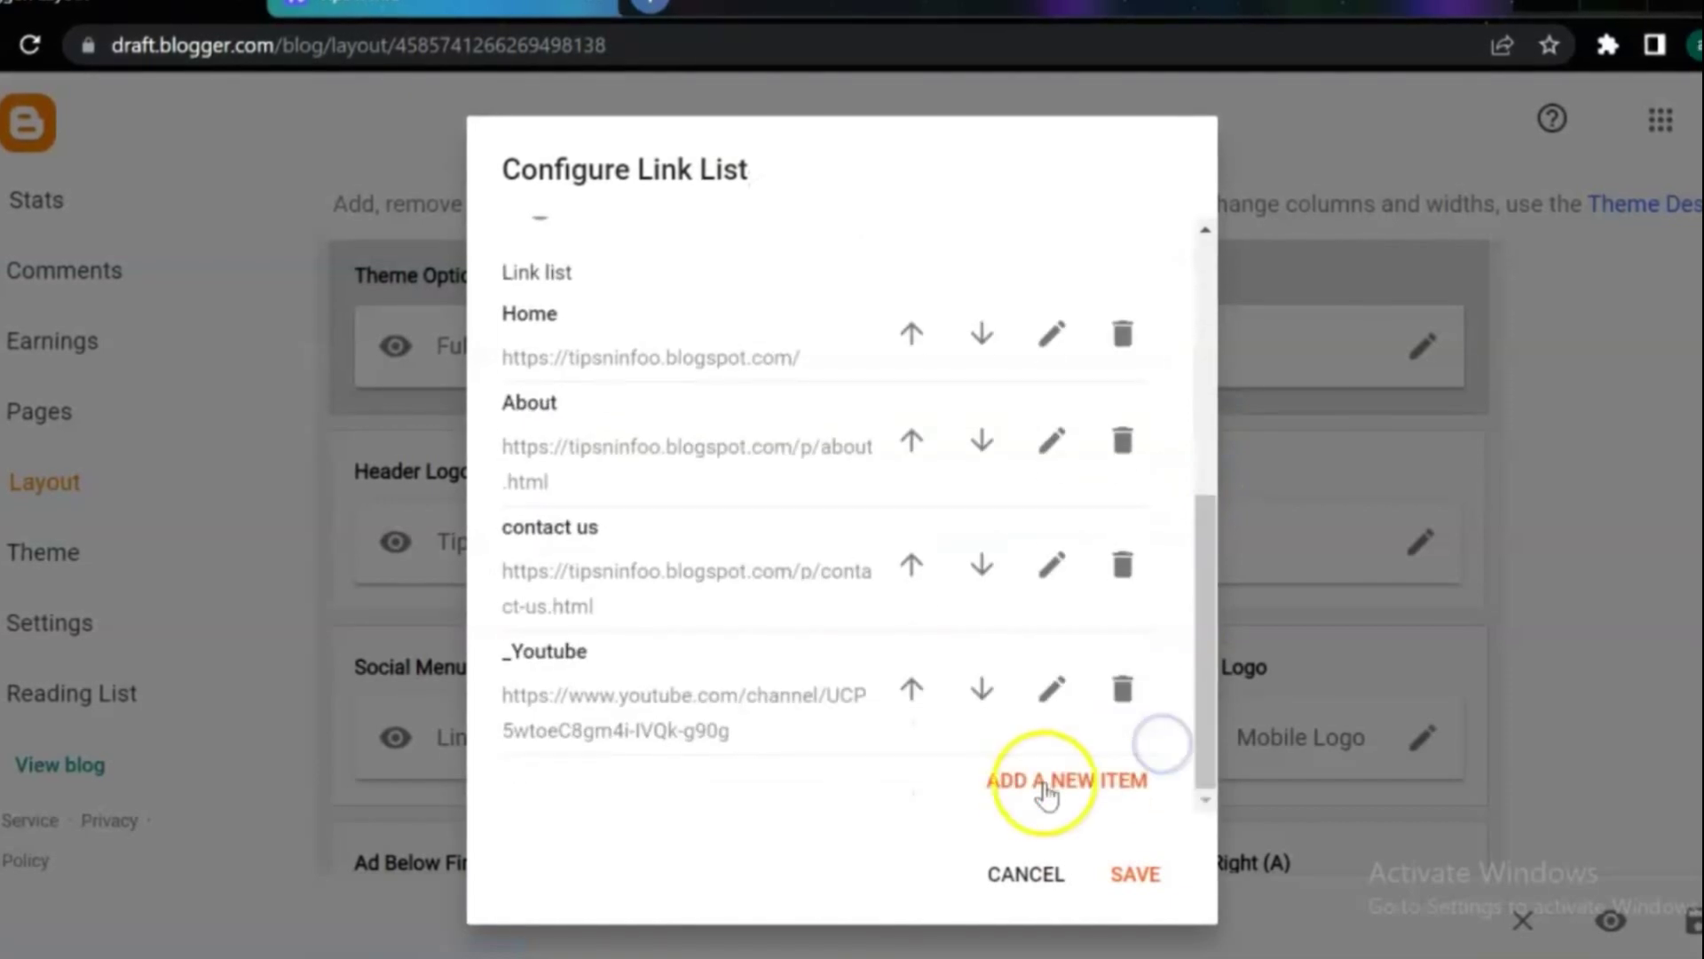
left_click_drag(1210, 504, 1191, 616)
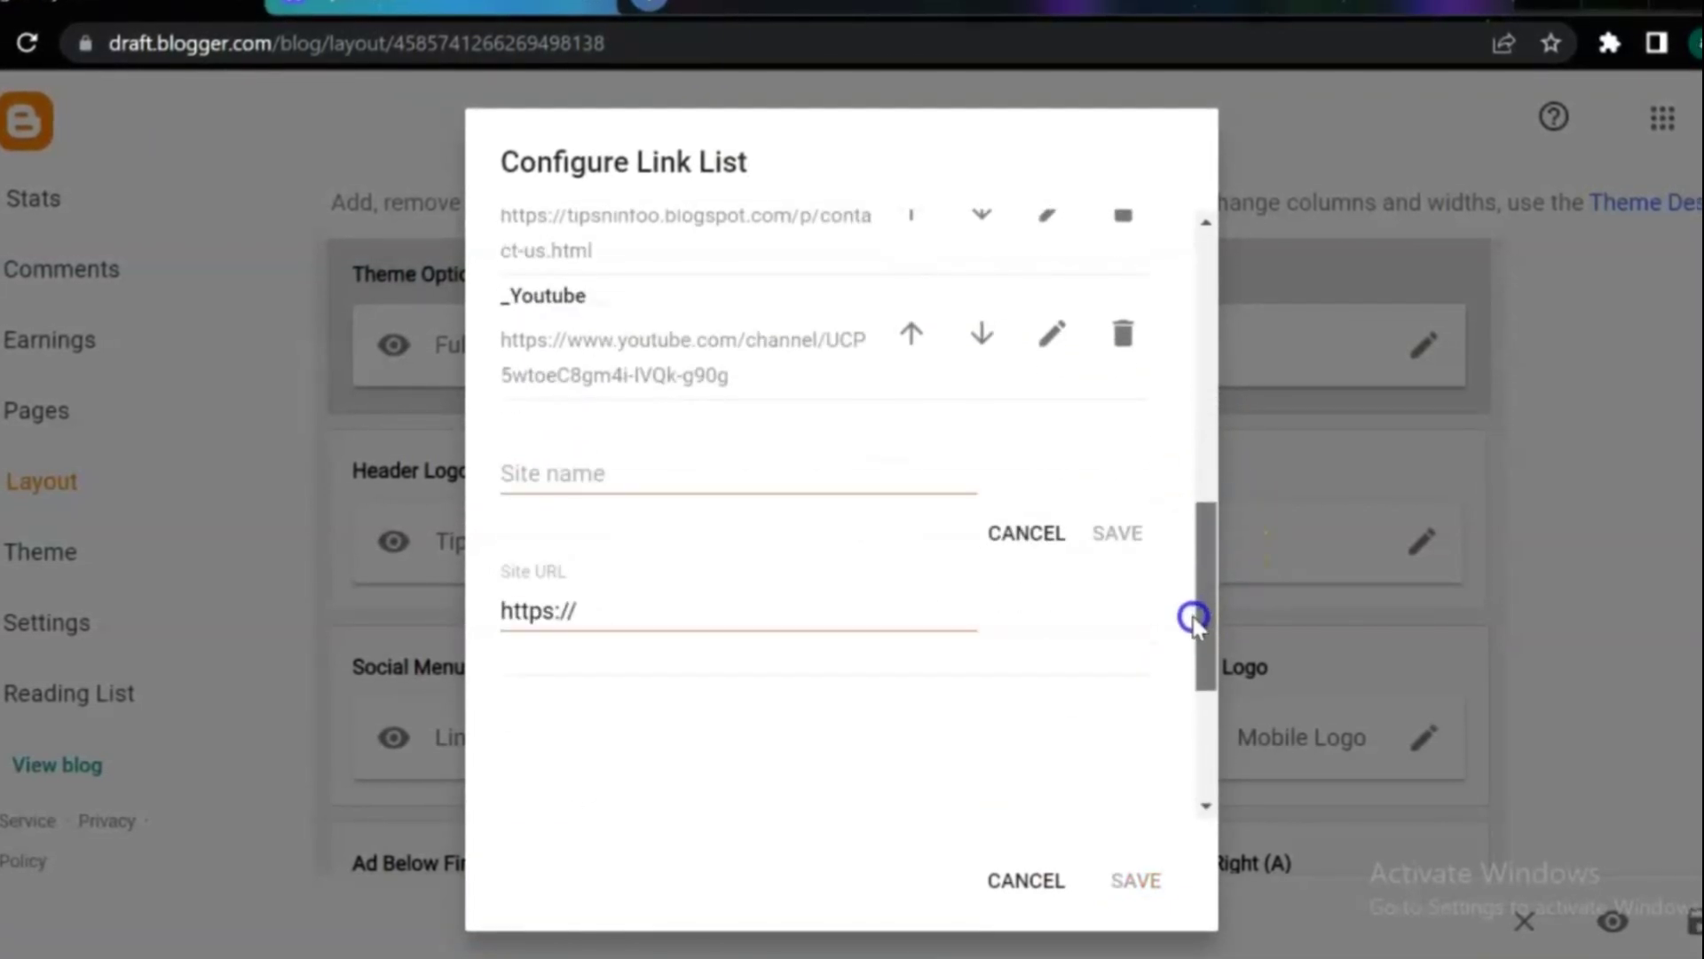
left_click(621, 480)
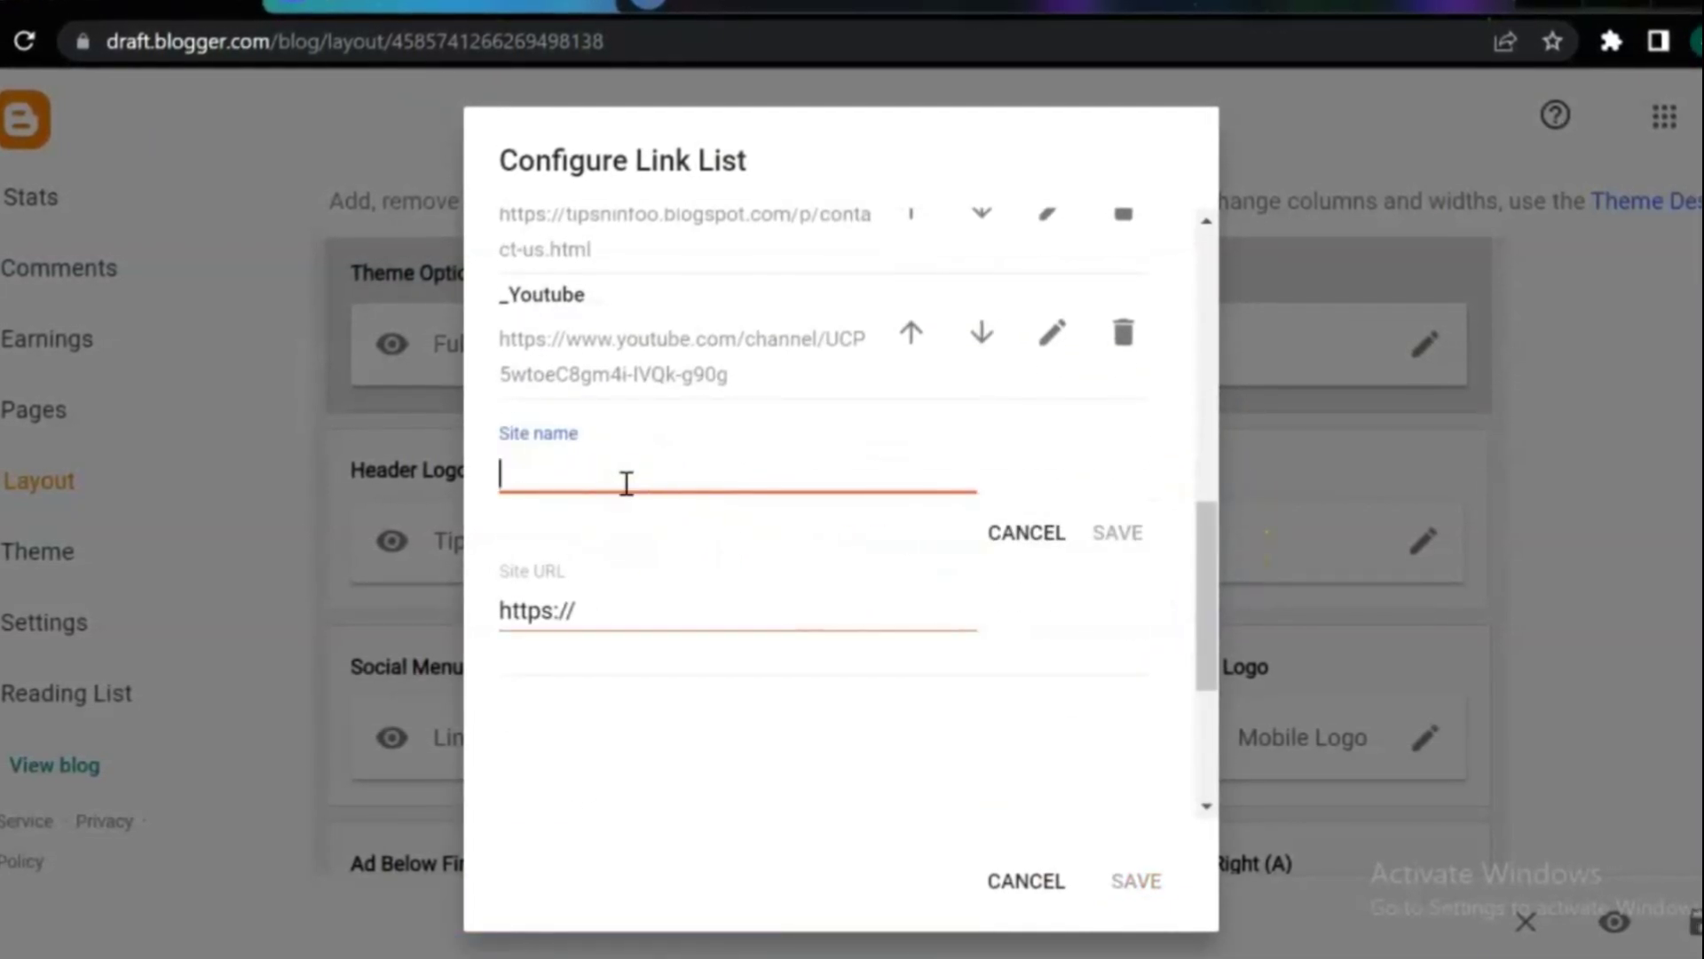
type("Ins")
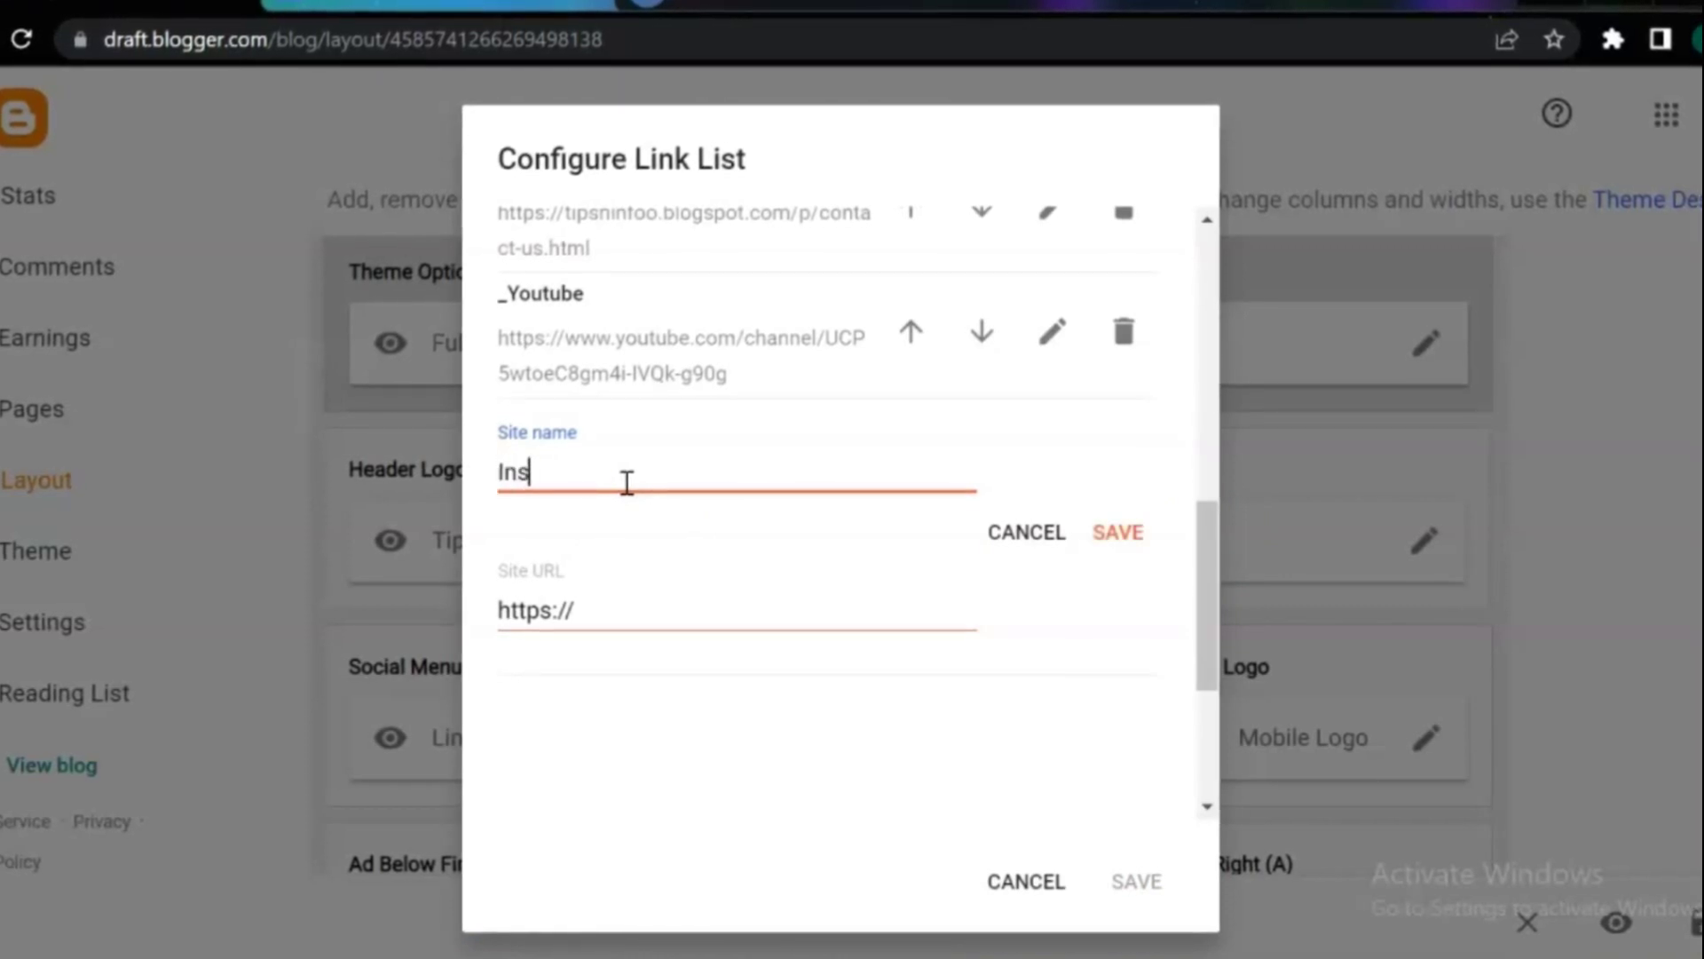
type("tagram")
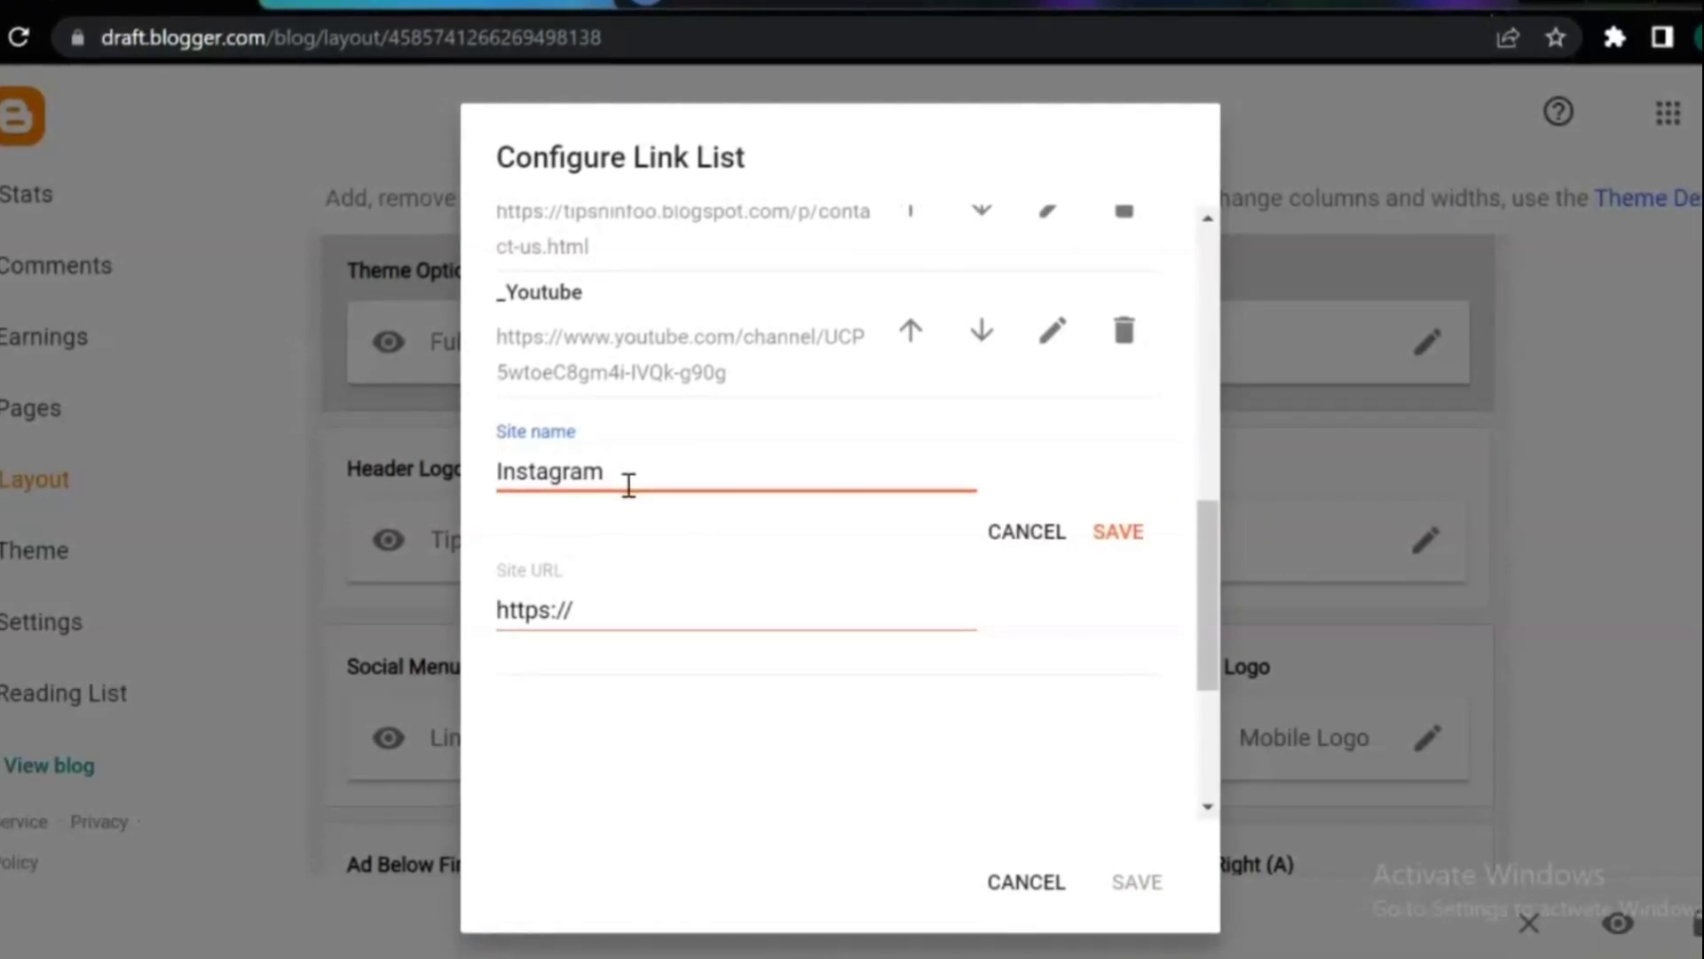
left_click(578, 476)
left_click(464, 476)
left_click(608, 458)
type("_")
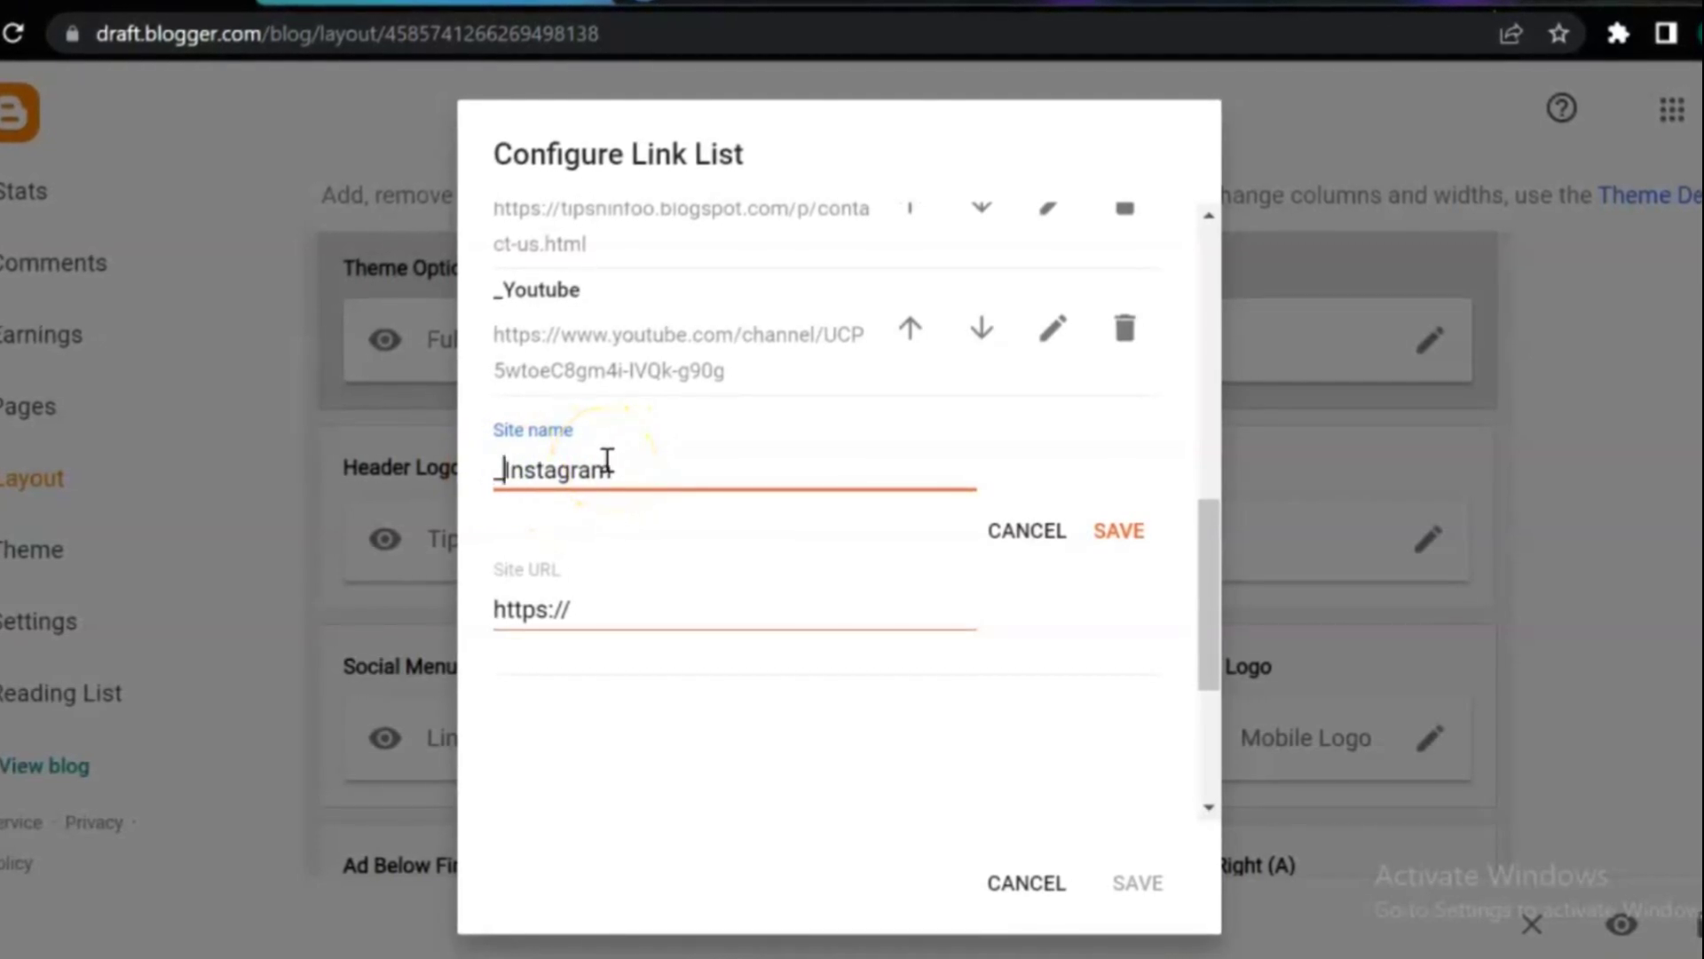
left_click_drag(650, 613, 473, 614)
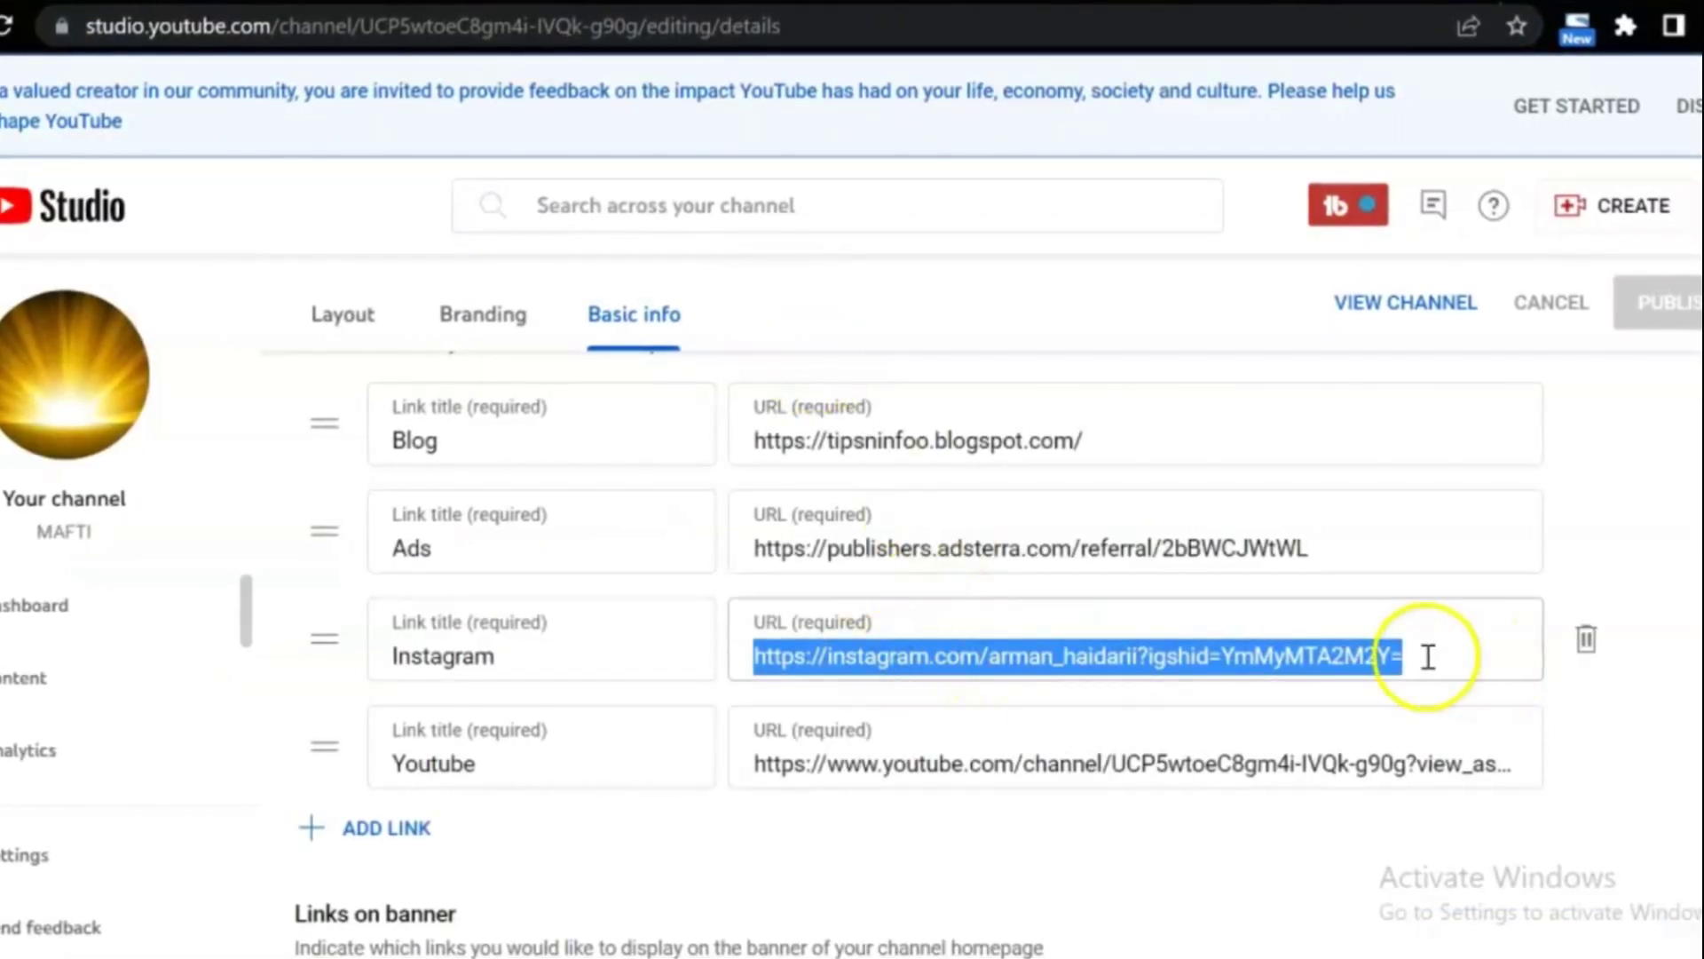
Copy the Instagram link address from YouTube Studio's Basic info links
right_click(1426, 657)
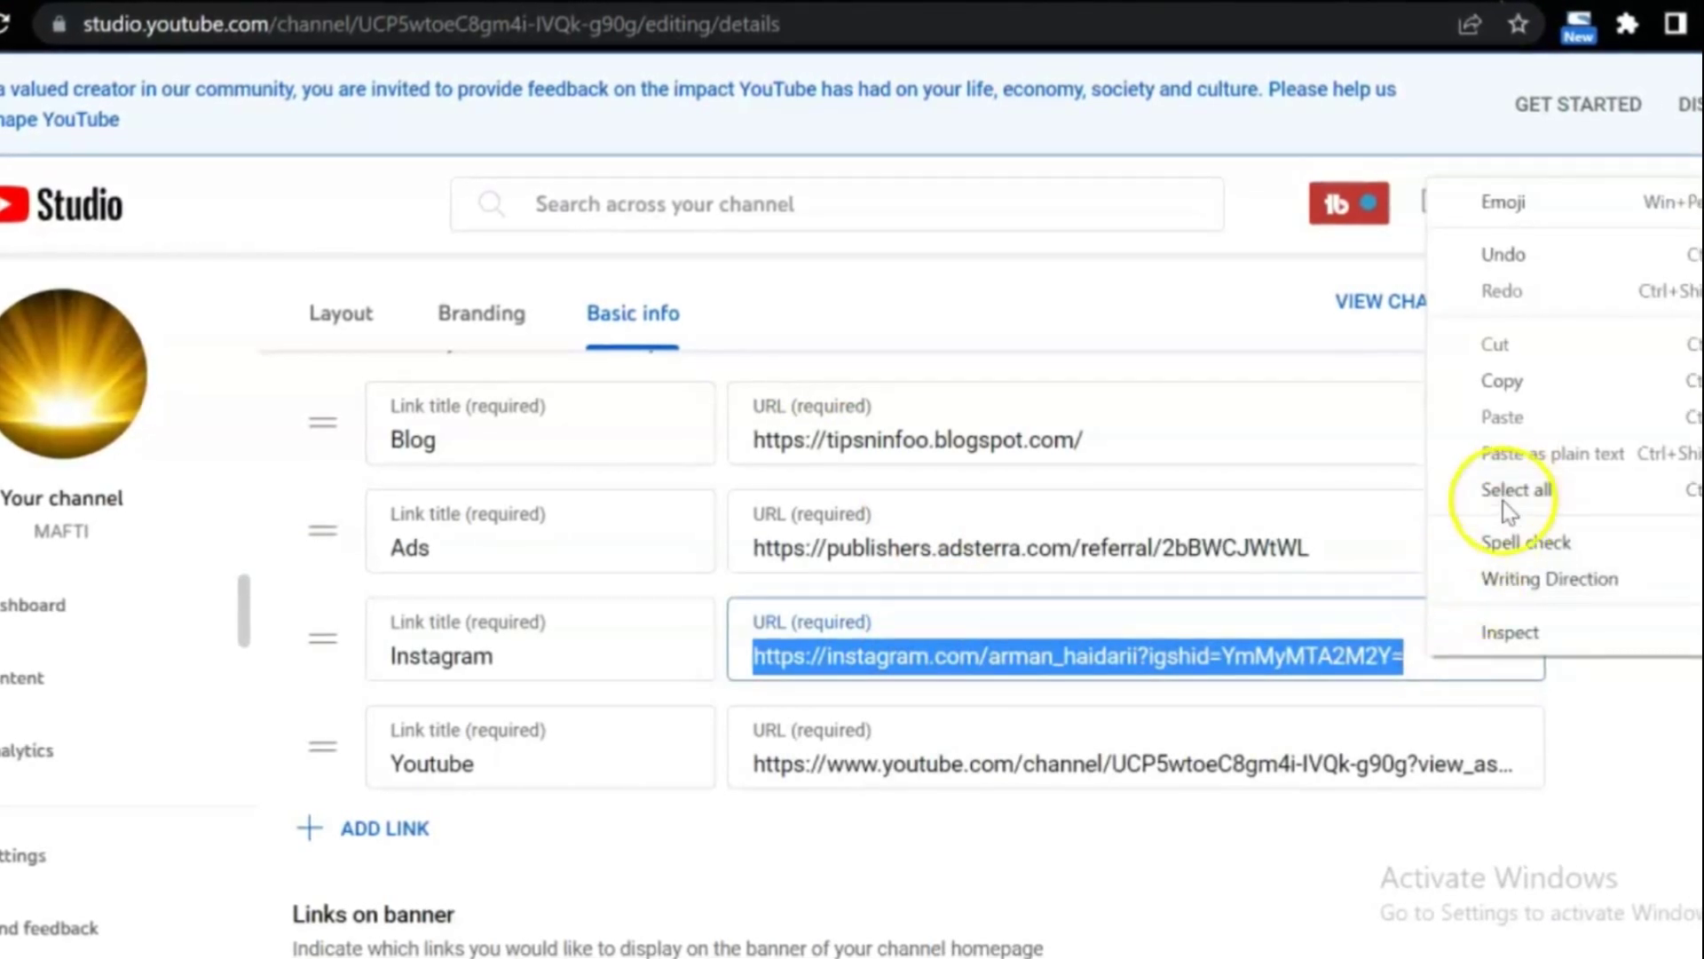
left_click(1501, 380)
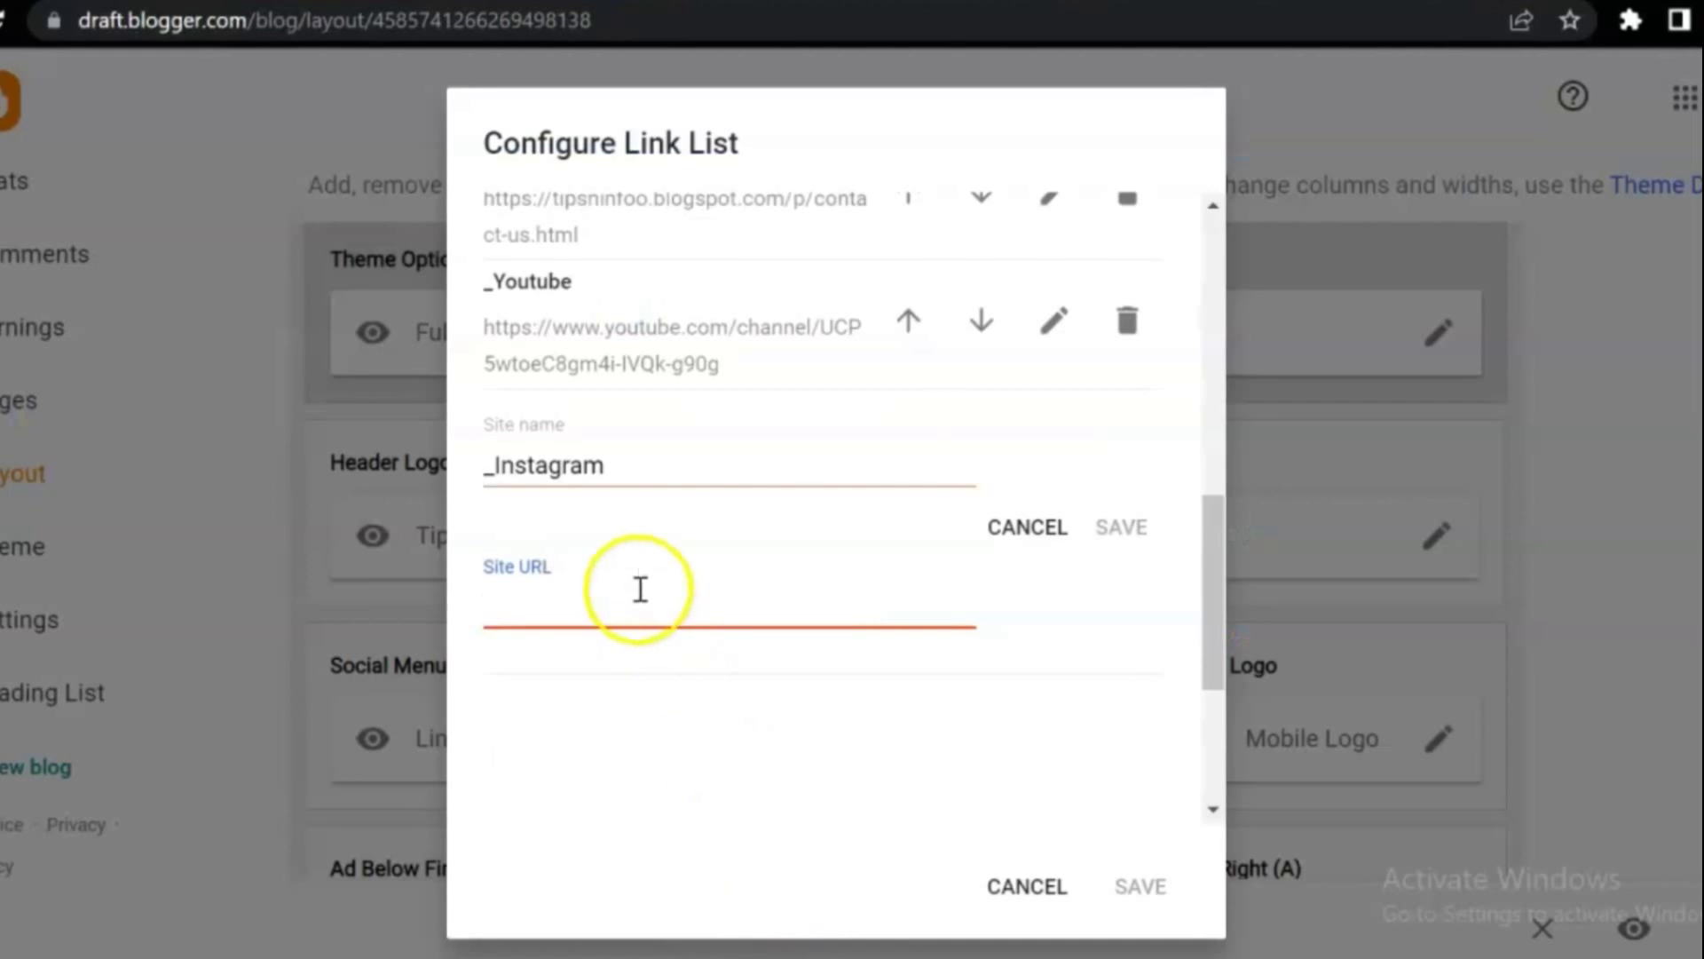
Paste the Instagram URL as the _Instagram item's Site URL and save the item
right_click(639, 591)
left_click(724, 350)
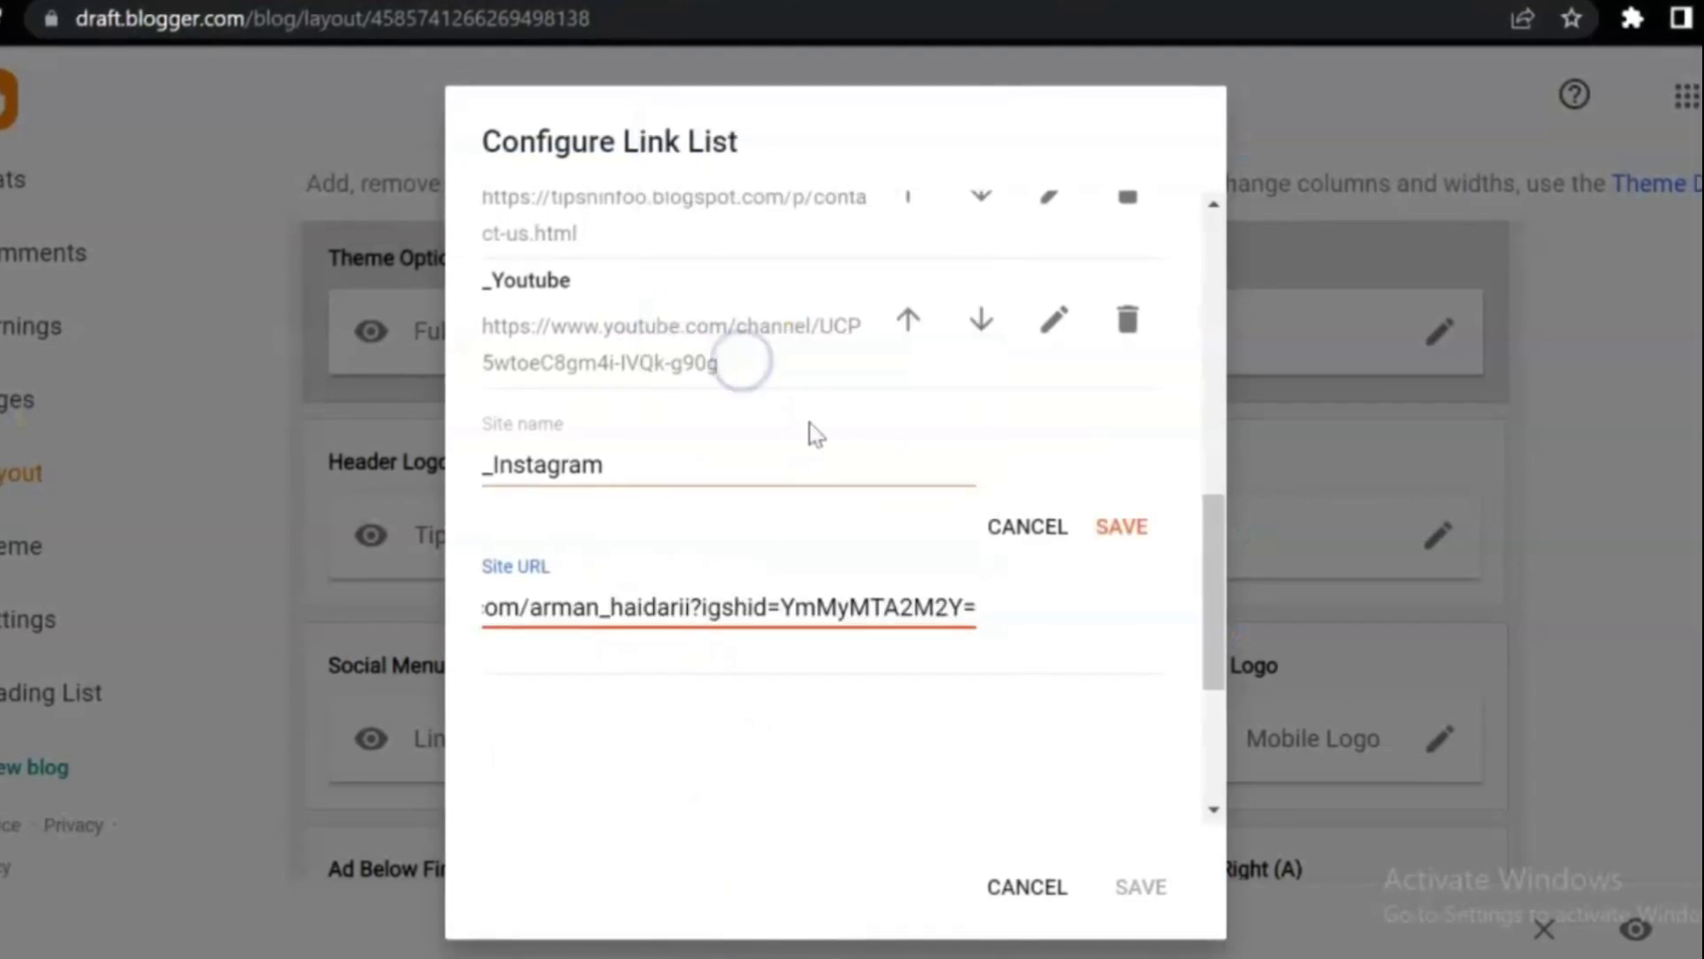
left_click(1133, 532)
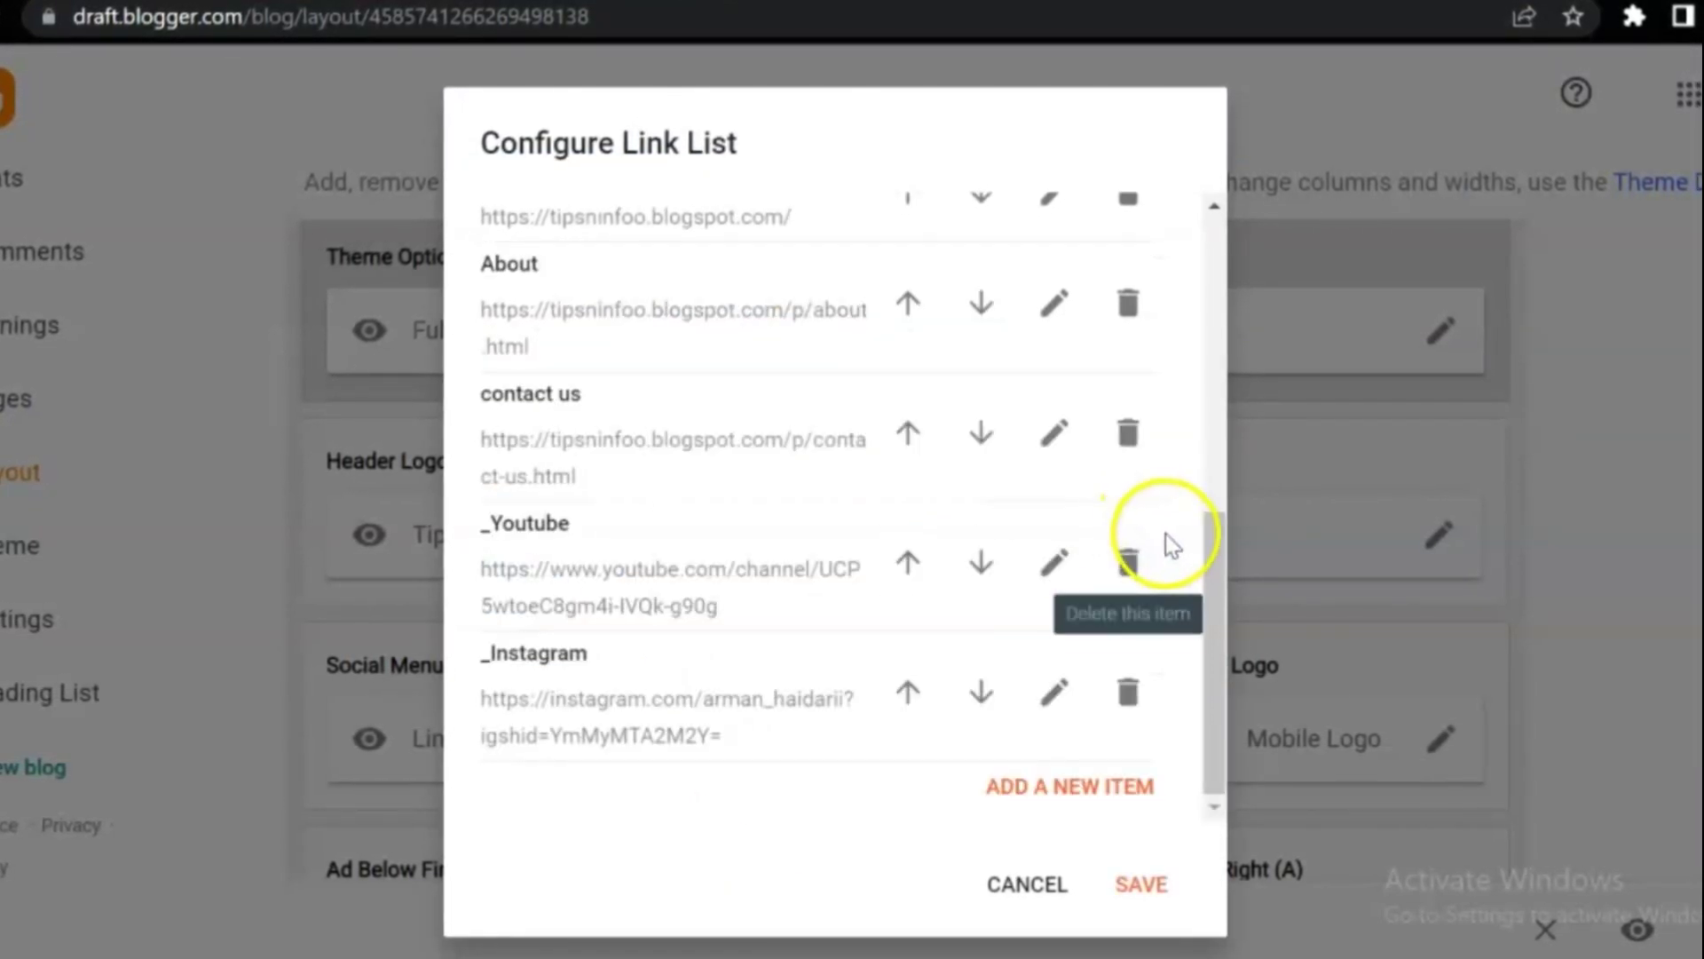
left_click(1132, 783)
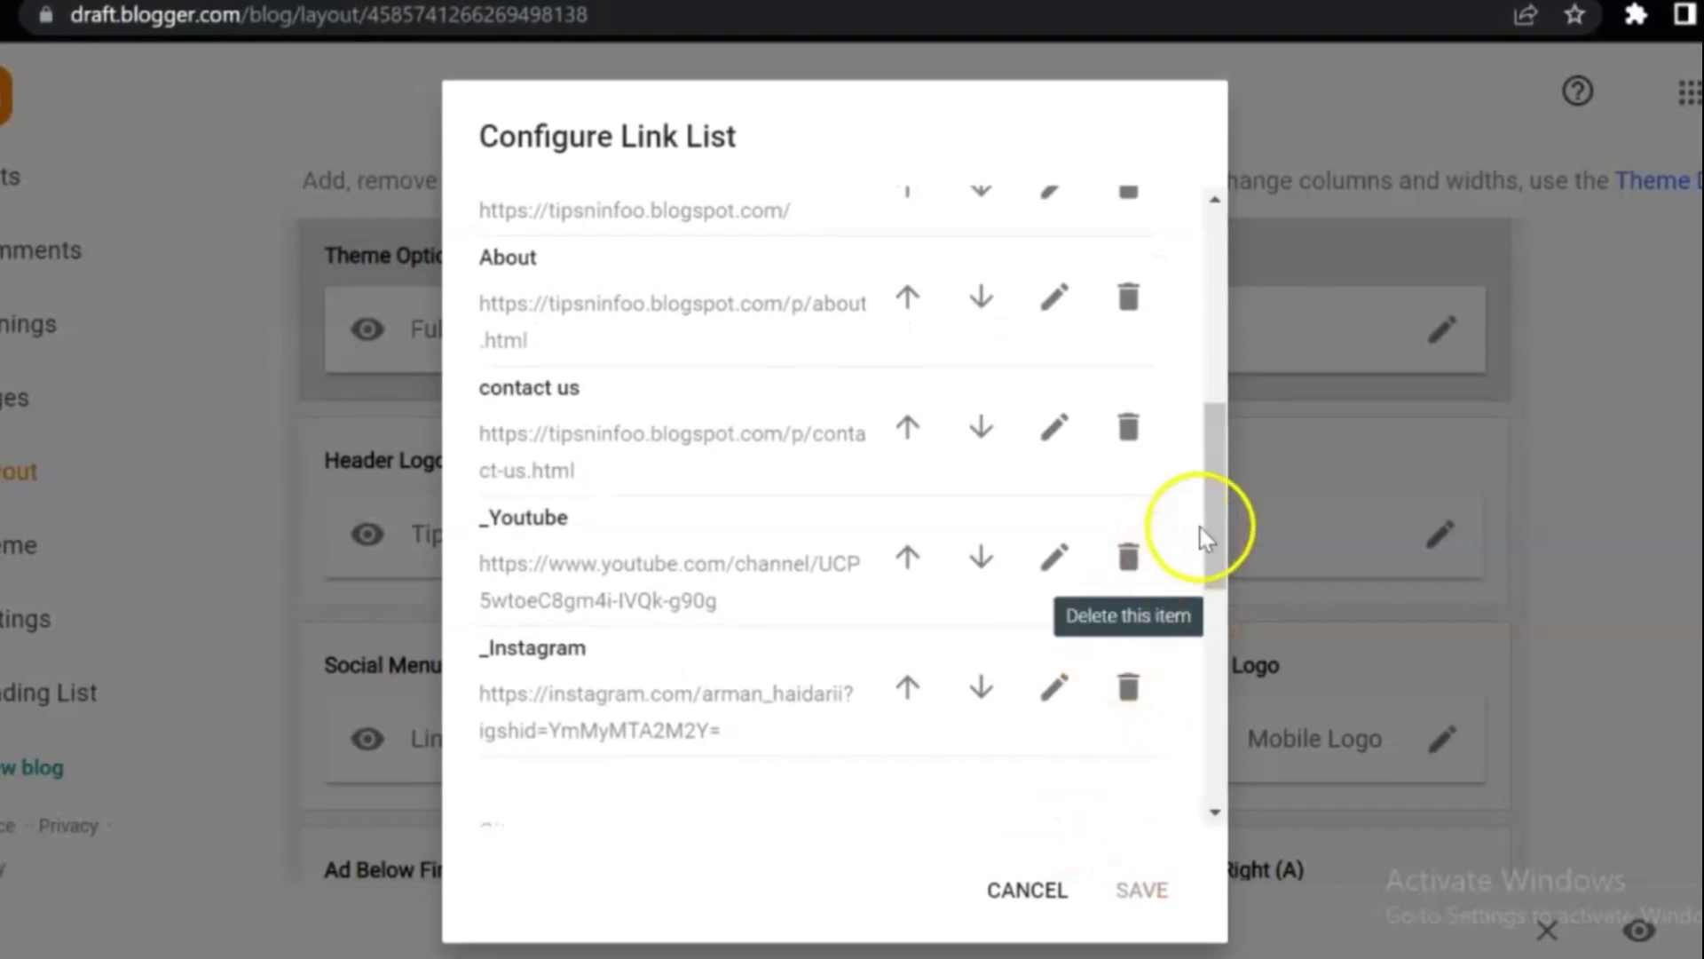
left_click_drag(1200, 527, 1218, 581)
left_click(666, 546)
type("_Adsterra")
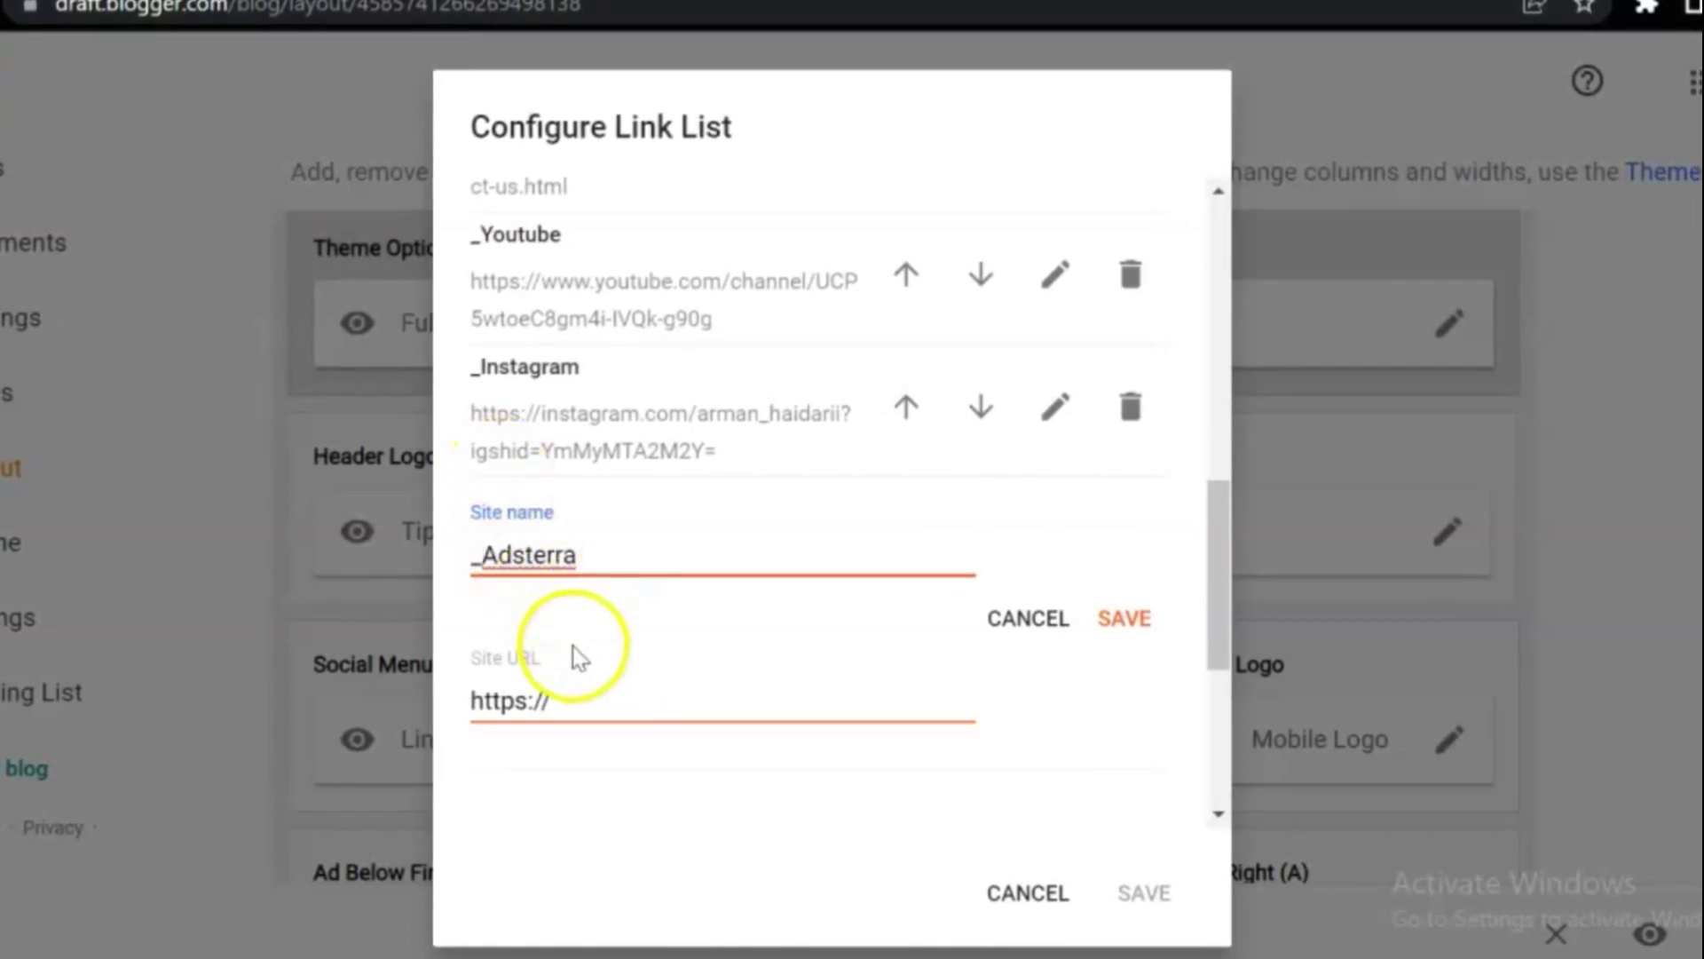
left_click_drag(584, 700, 435, 710)
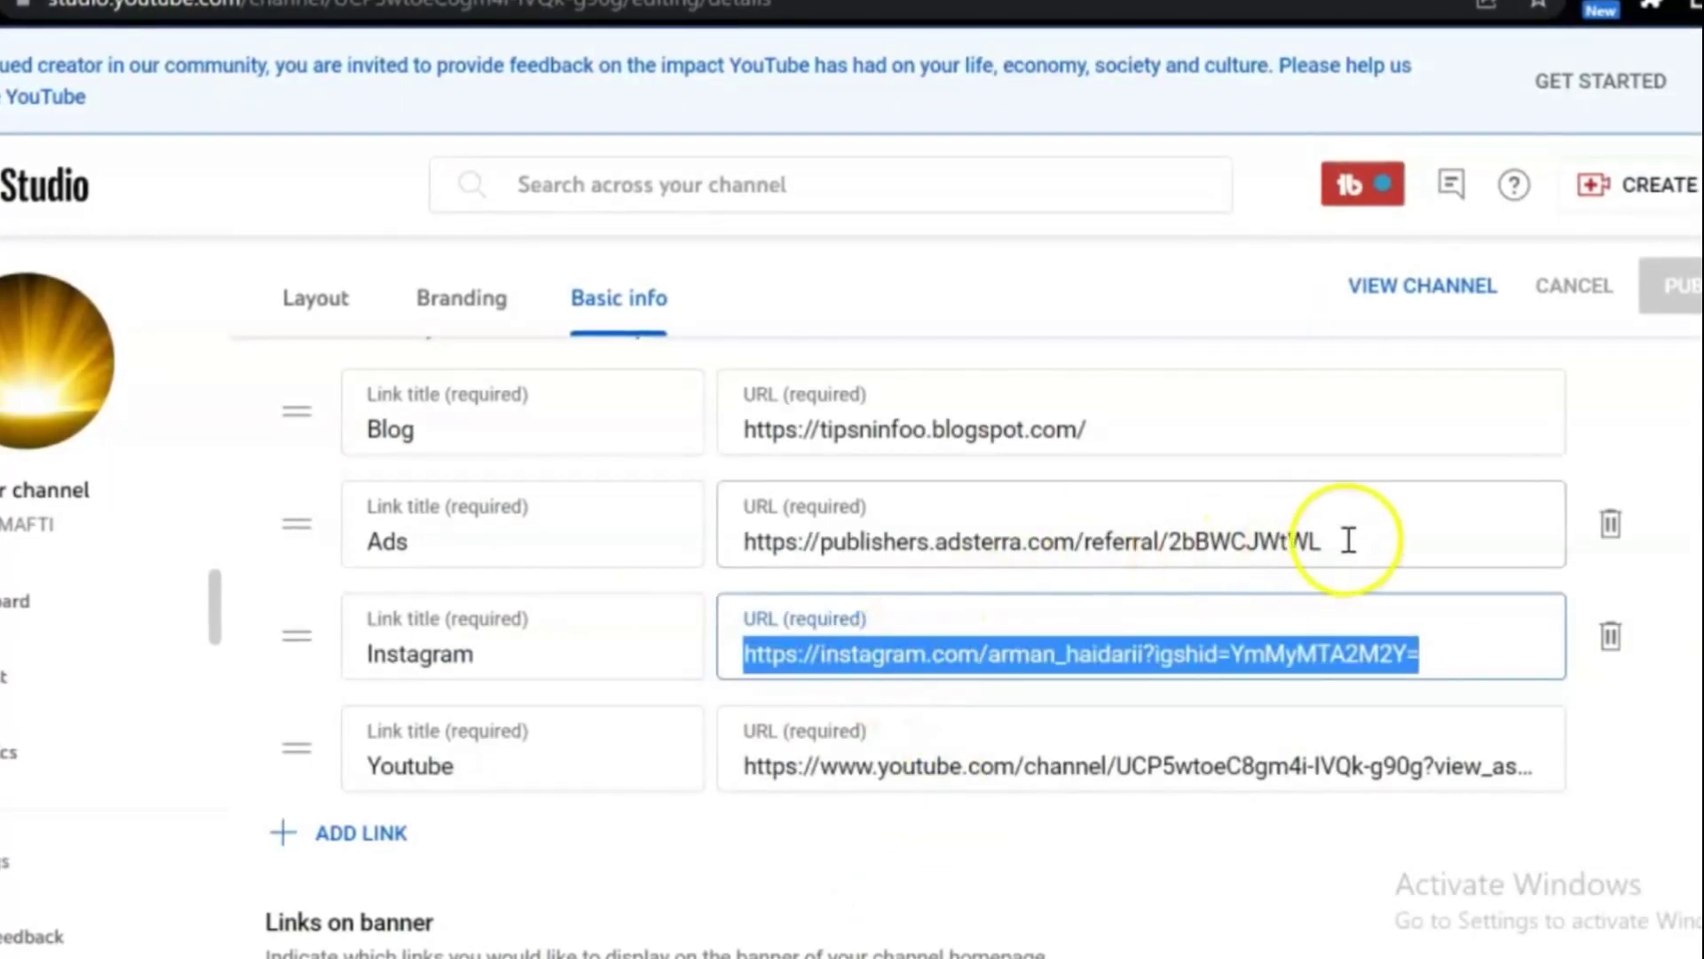
Copy the Adsterra referral URL from YouTube Studio
mouse_move(1408, 540)
left_mouse_down()
mouse_move(1096, 568)
mouse_move(754, 546)
left_mouse_up()
key("ctrl+c")
right_click(753, 556)
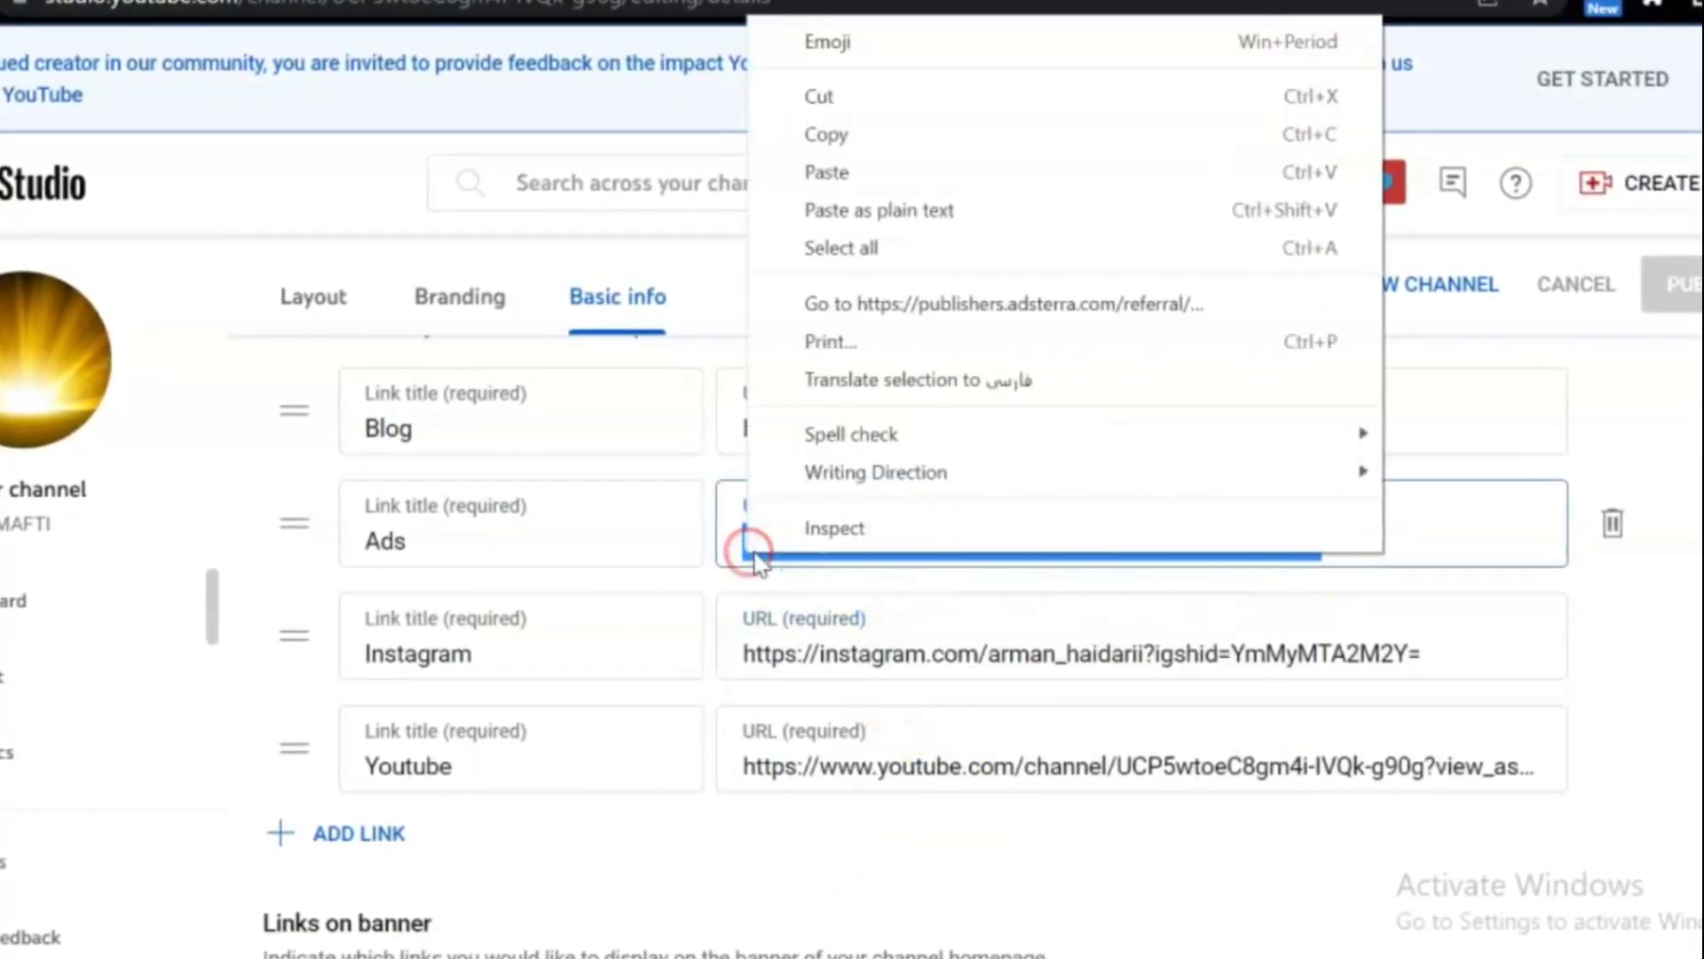
left_click(823, 133)
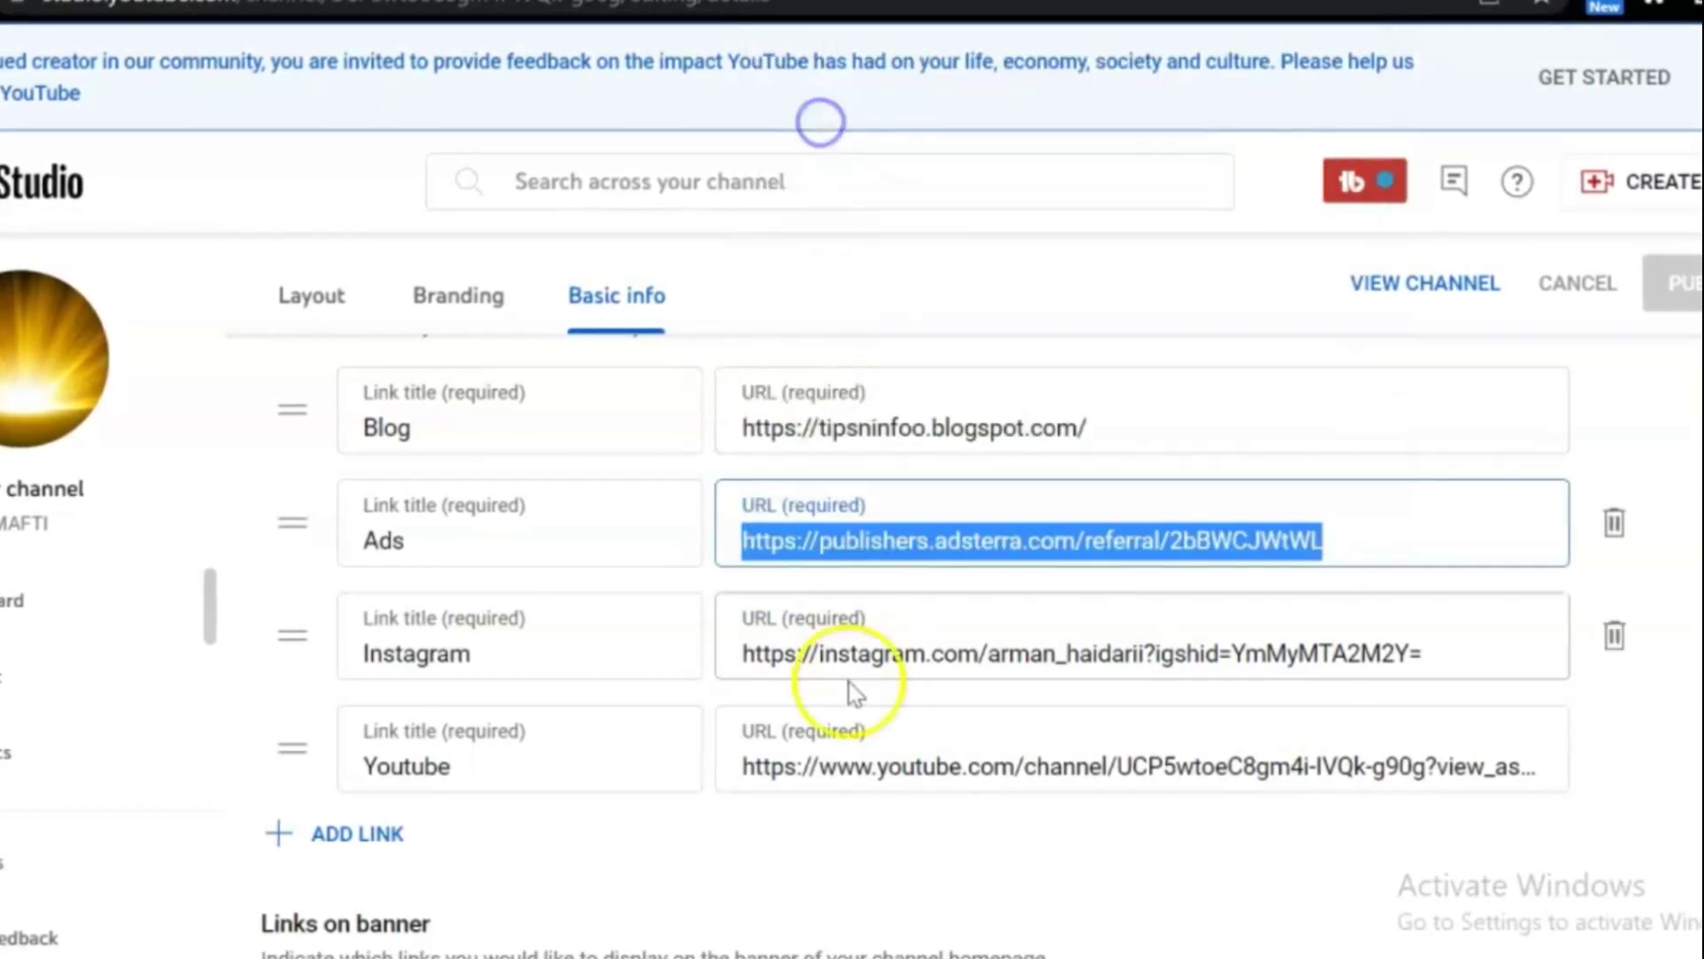
Paste the Adsterra referral URL into the _Adsterra item's Site URL and save the item
key("ctrl+Tab")
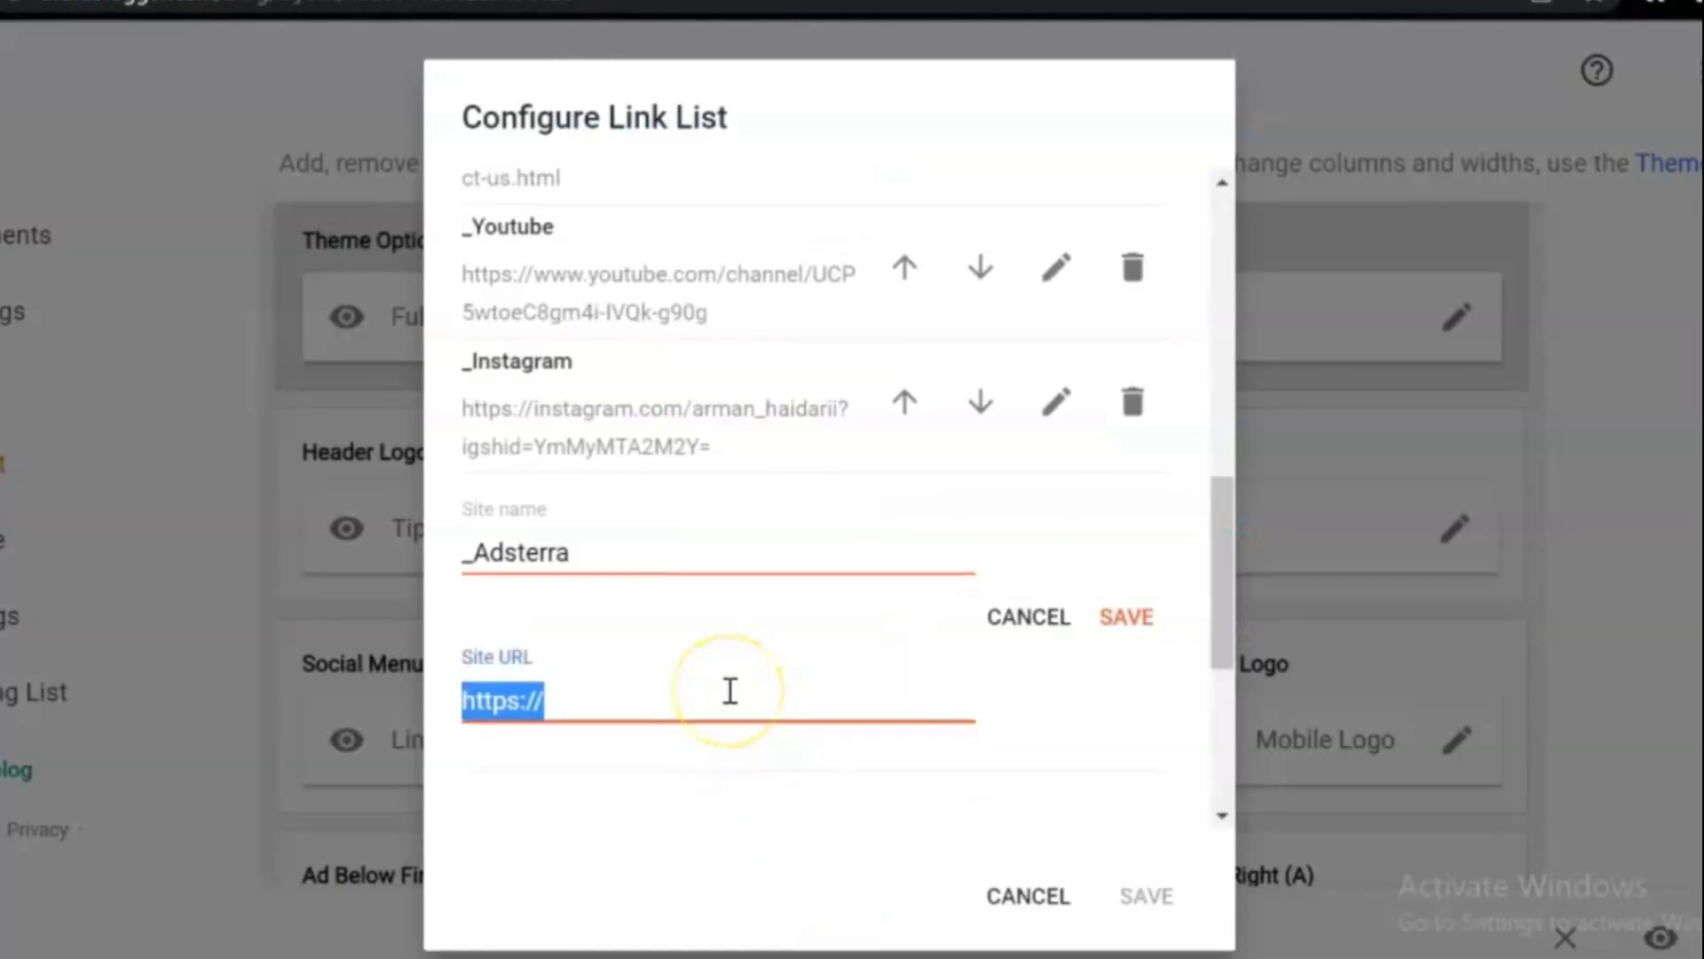
key("BackSpace")
key("ctrl+v")
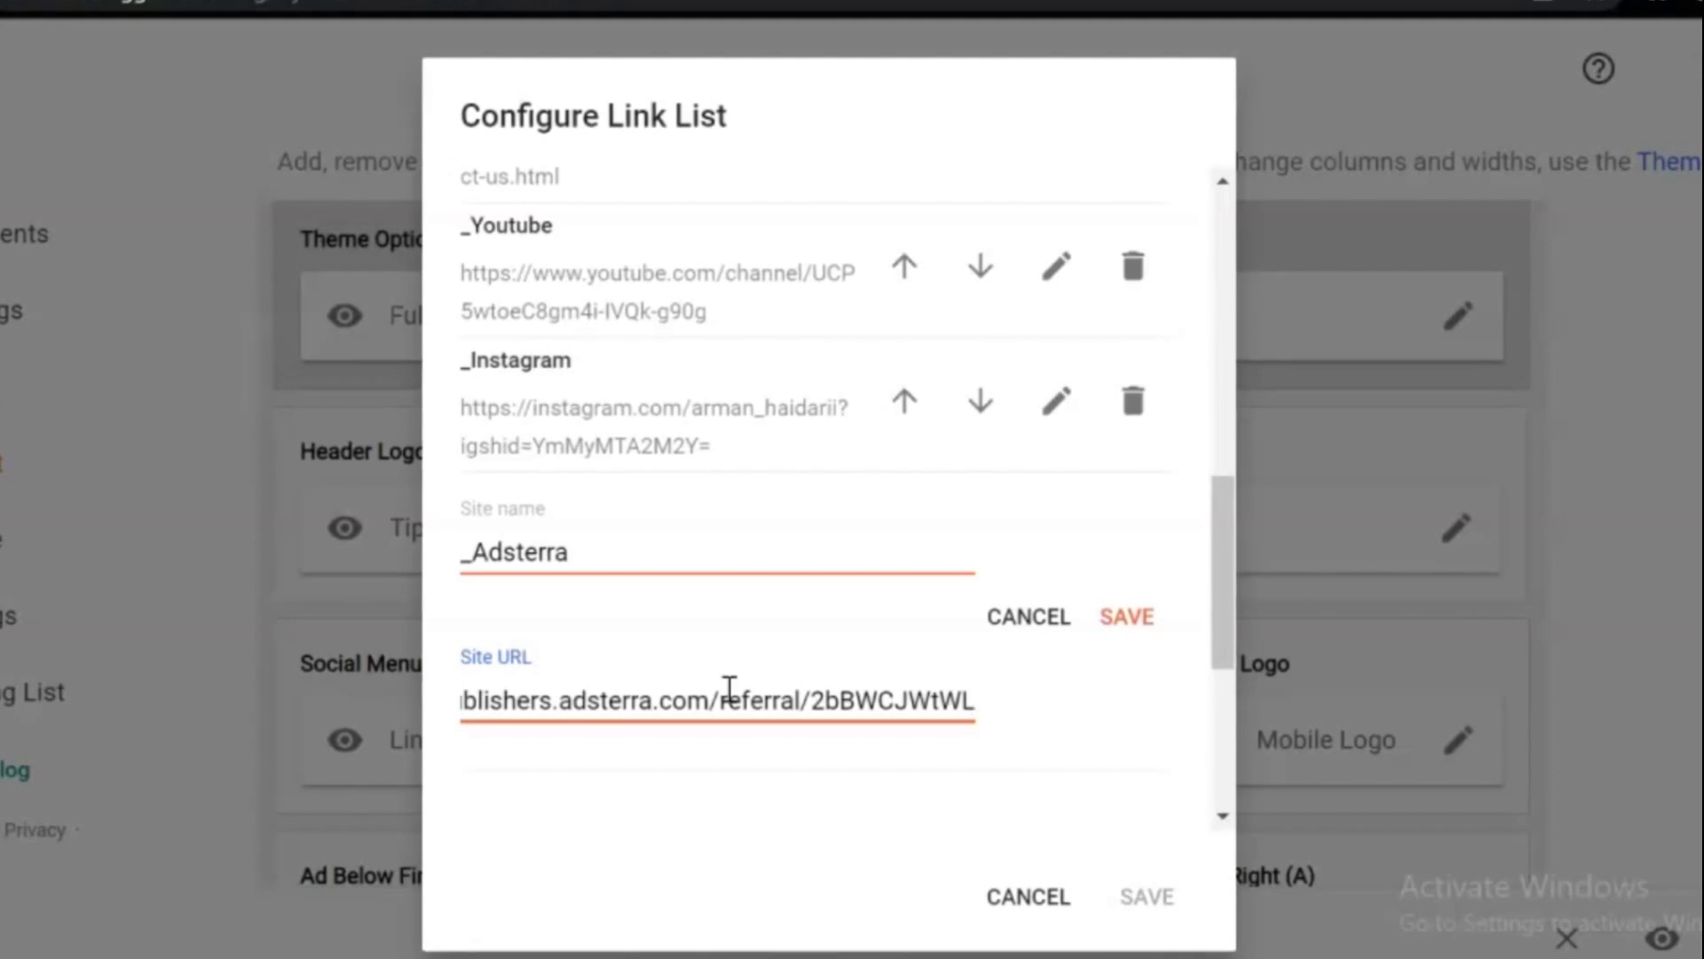
left_click(1123, 621)
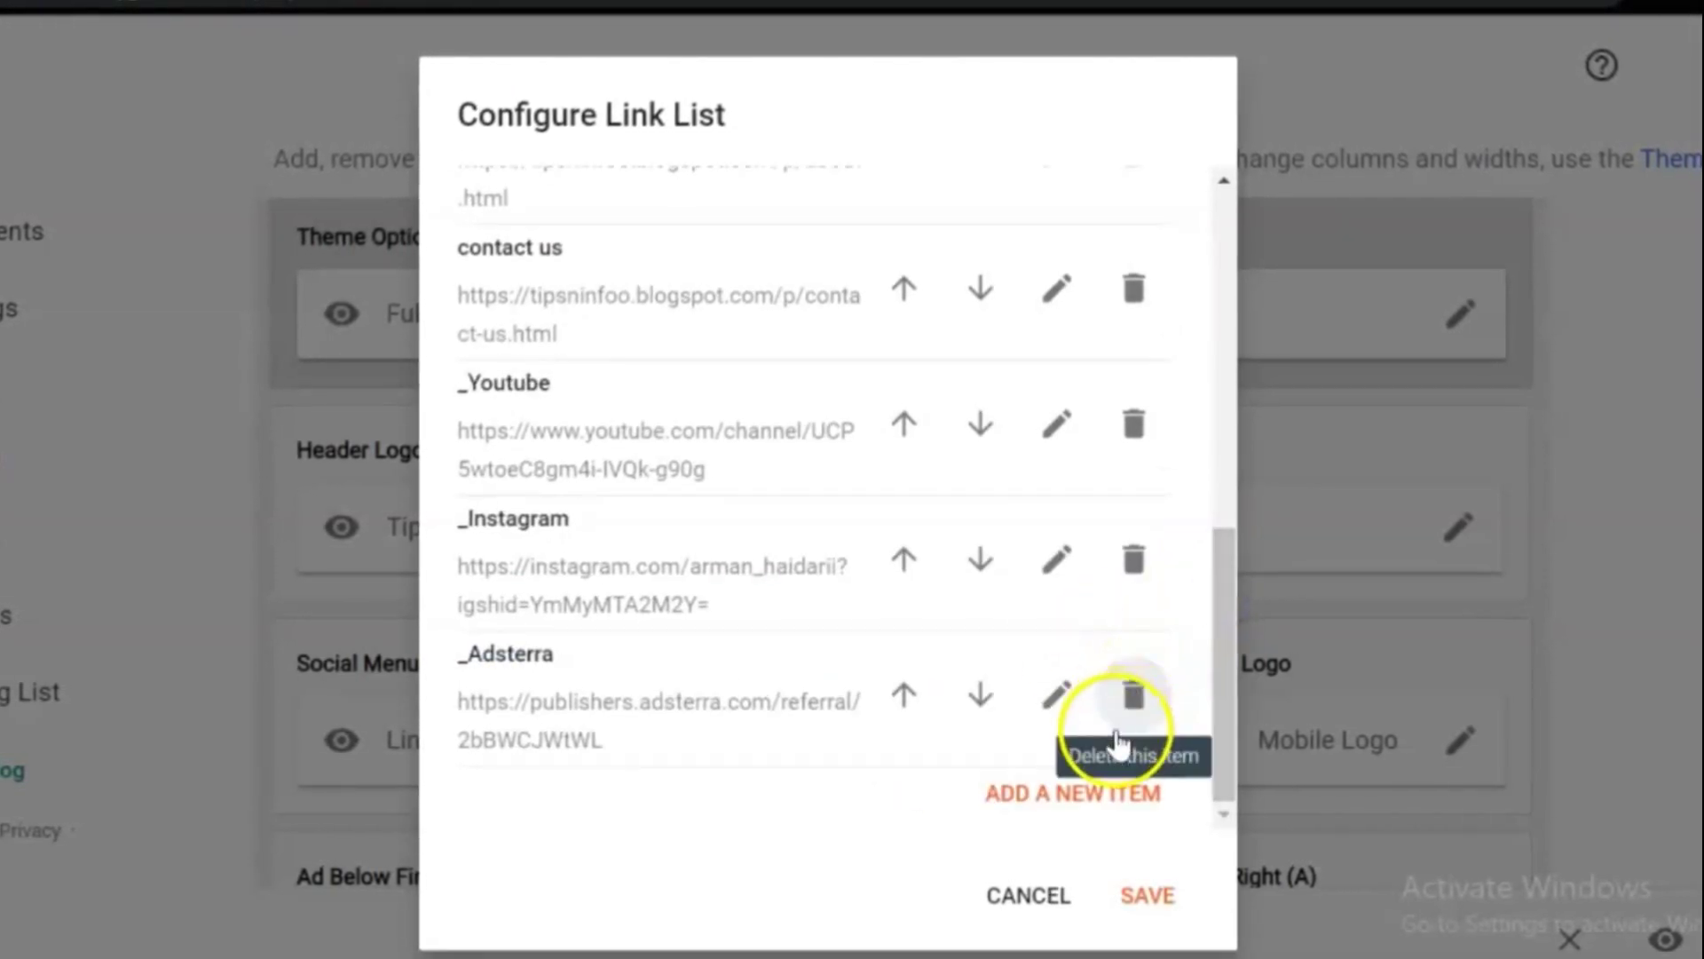
Discard the extra blank item, save the Main Menu link list, and open the live blog
left_click(1098, 797)
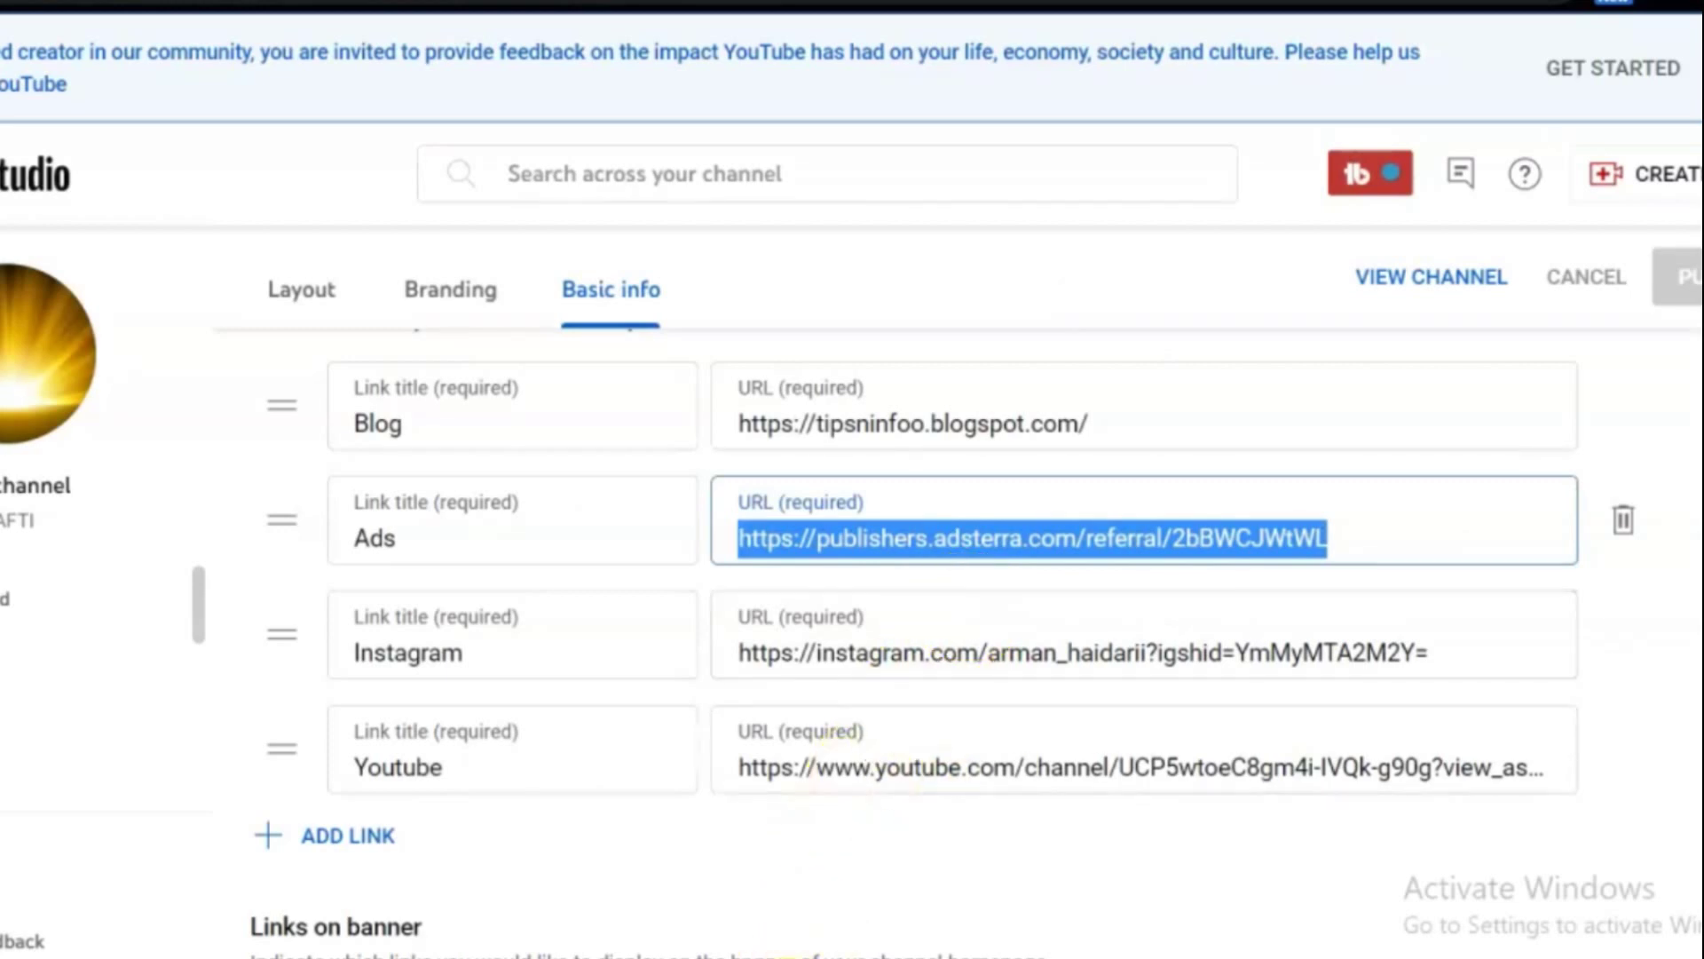
key("alt+Tab")
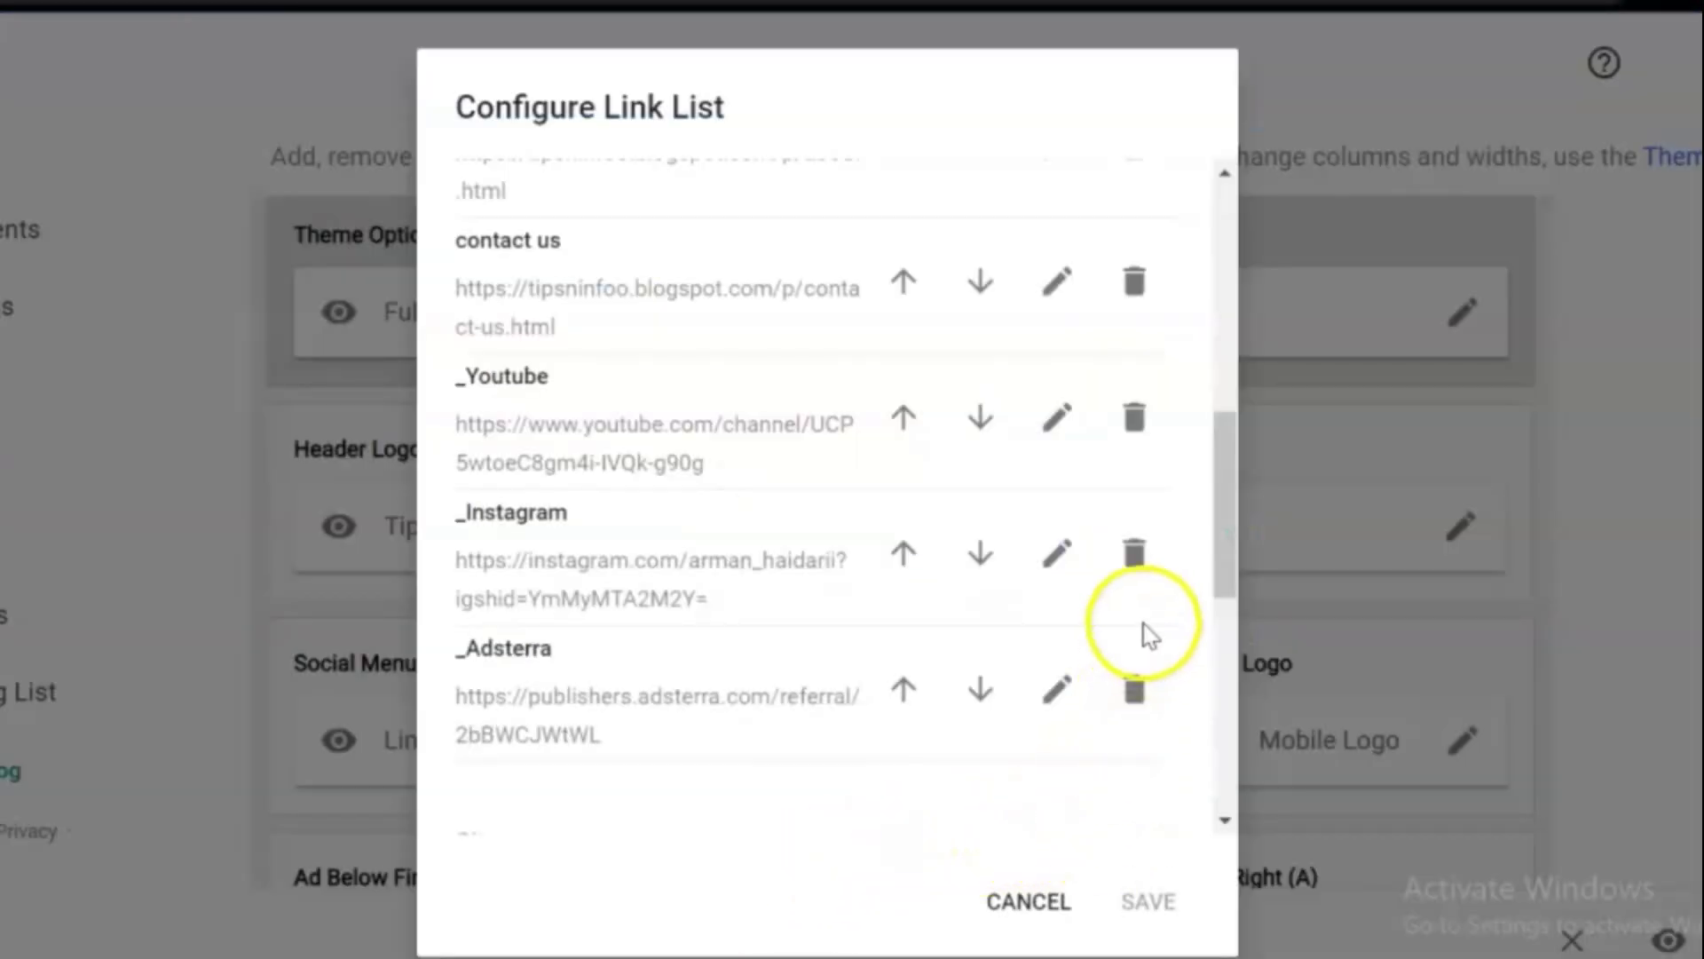
left_click_drag(1229, 467, 1216, 588)
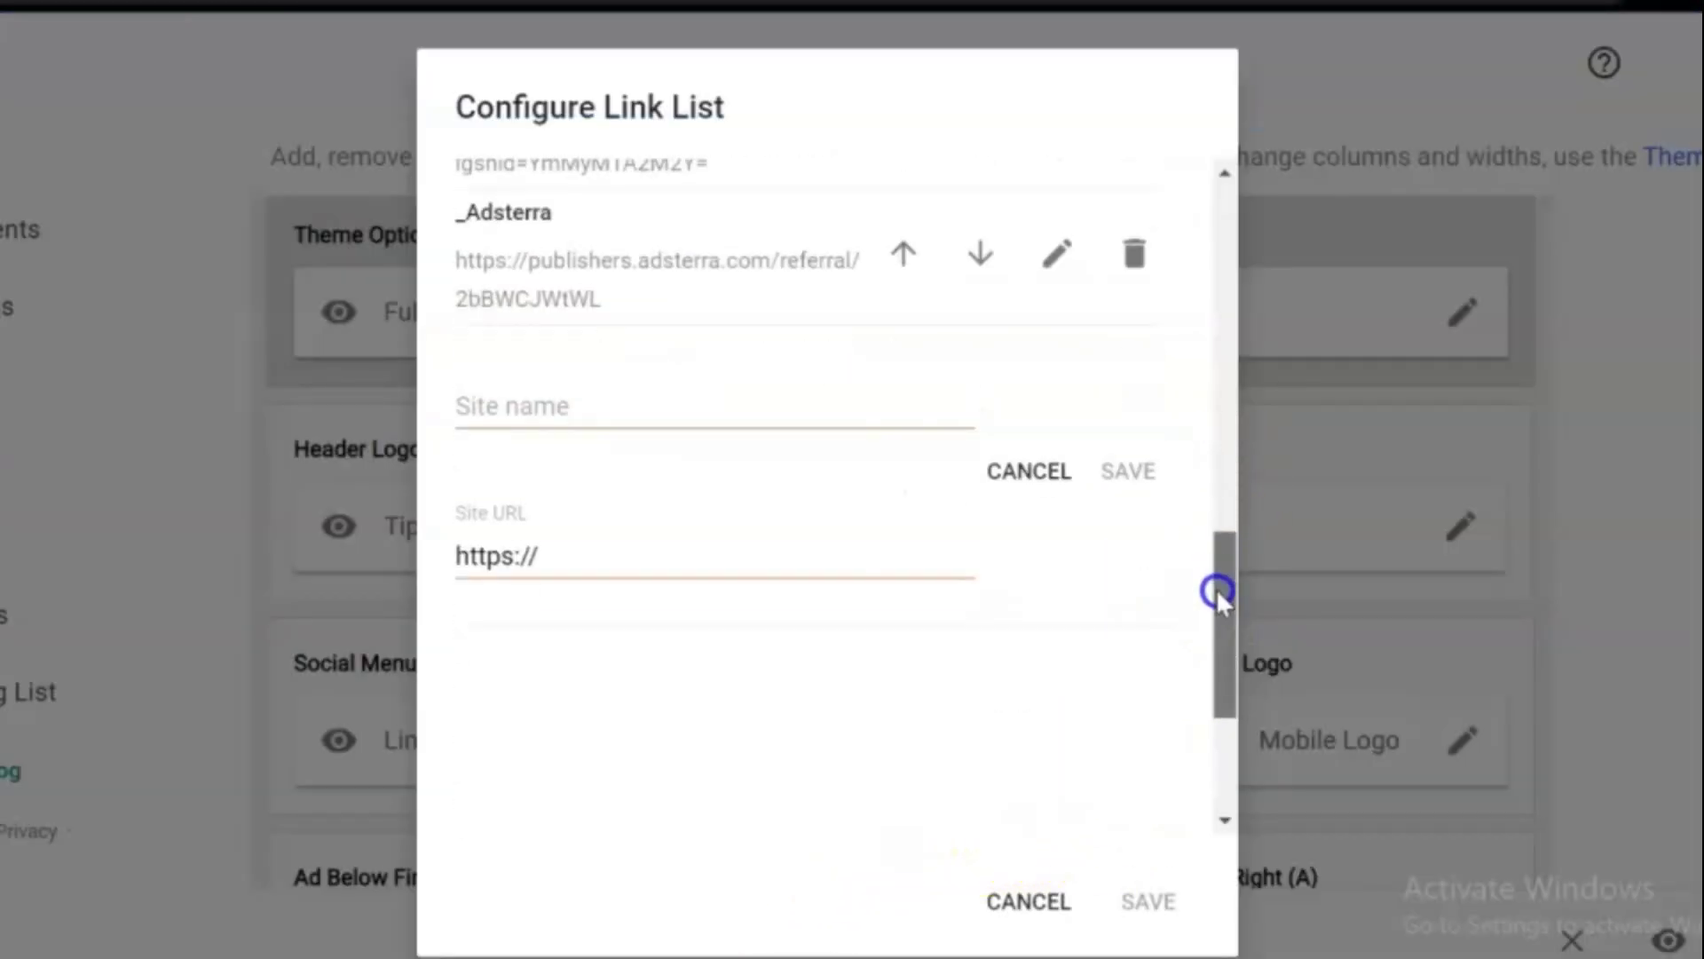
left_click(1022, 473)
left_click(1168, 899)
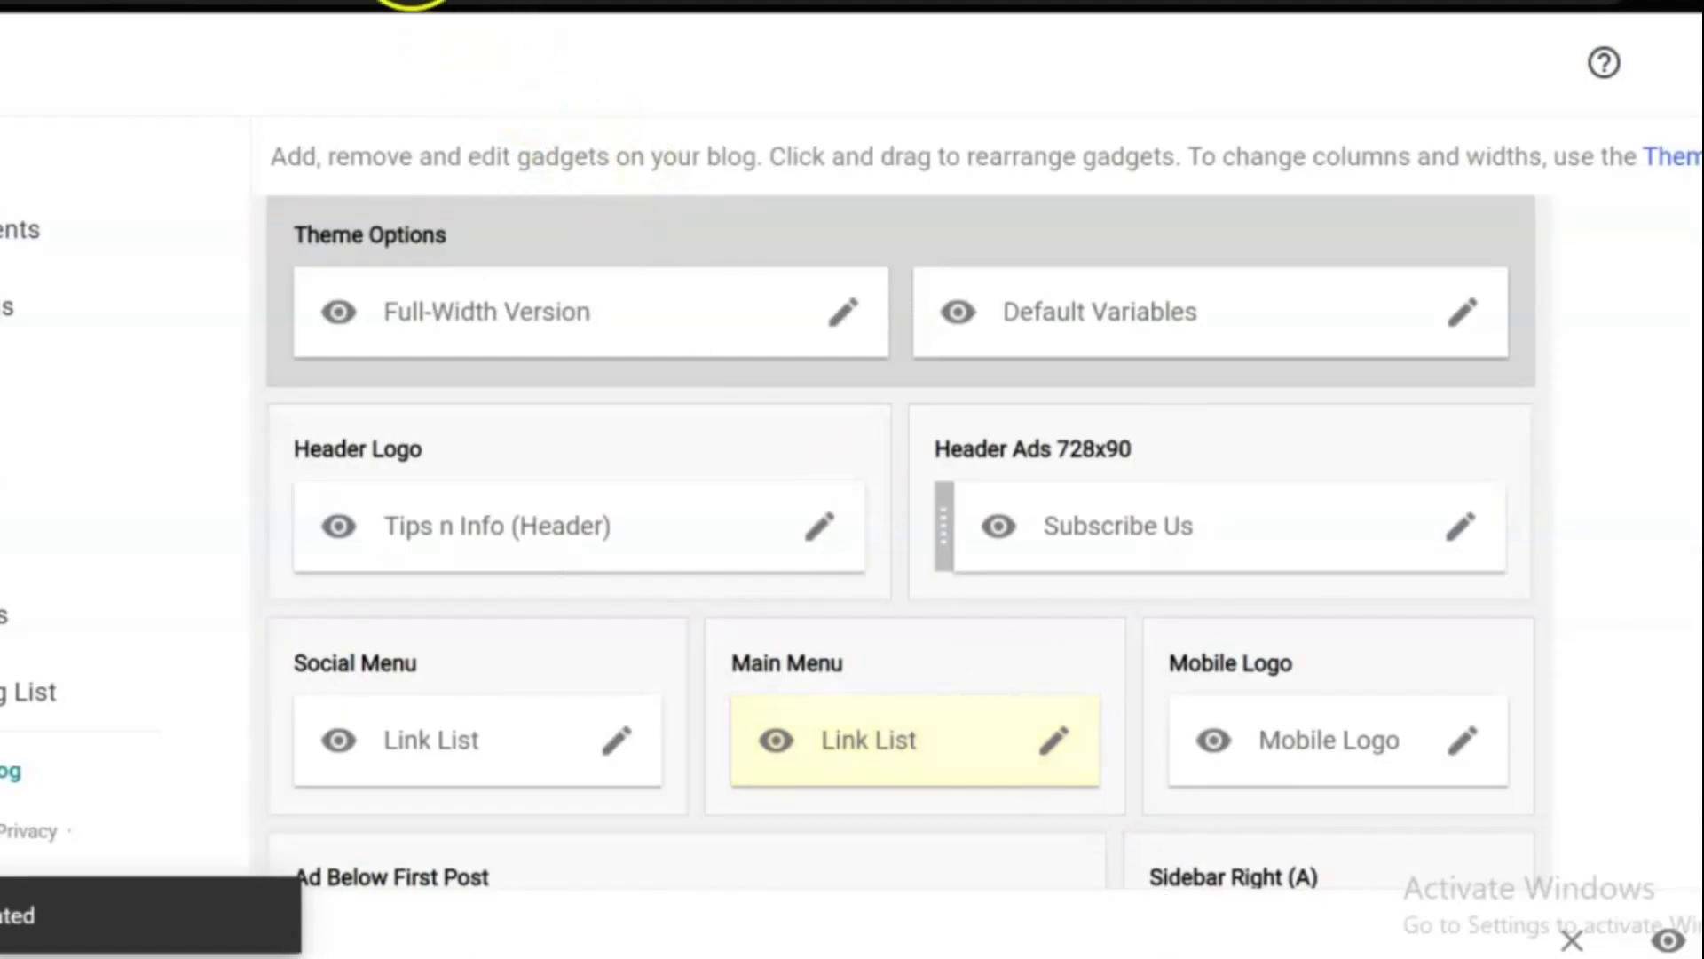
left_click(411, 5)
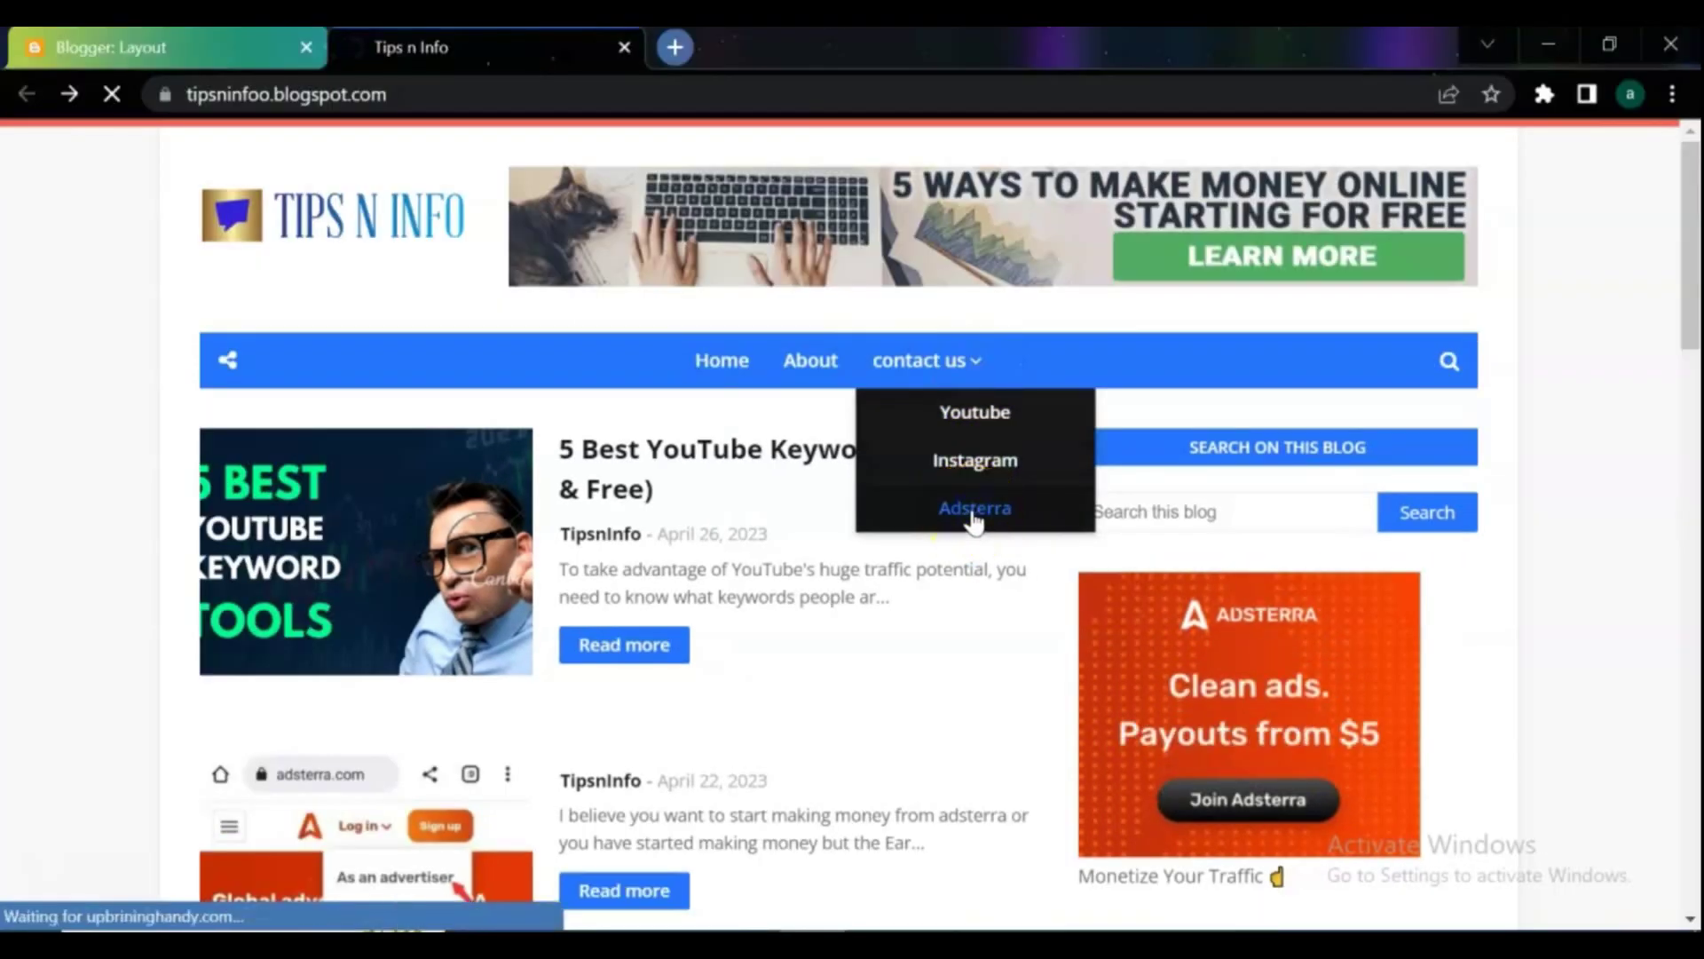
Open Adsterra from the blog's contact us dropdown to confirm it reaches the publisher page
left_click(974, 510)
scroll(1027, 350, "down", 10)
scroll(1030, 353, "up", 3)
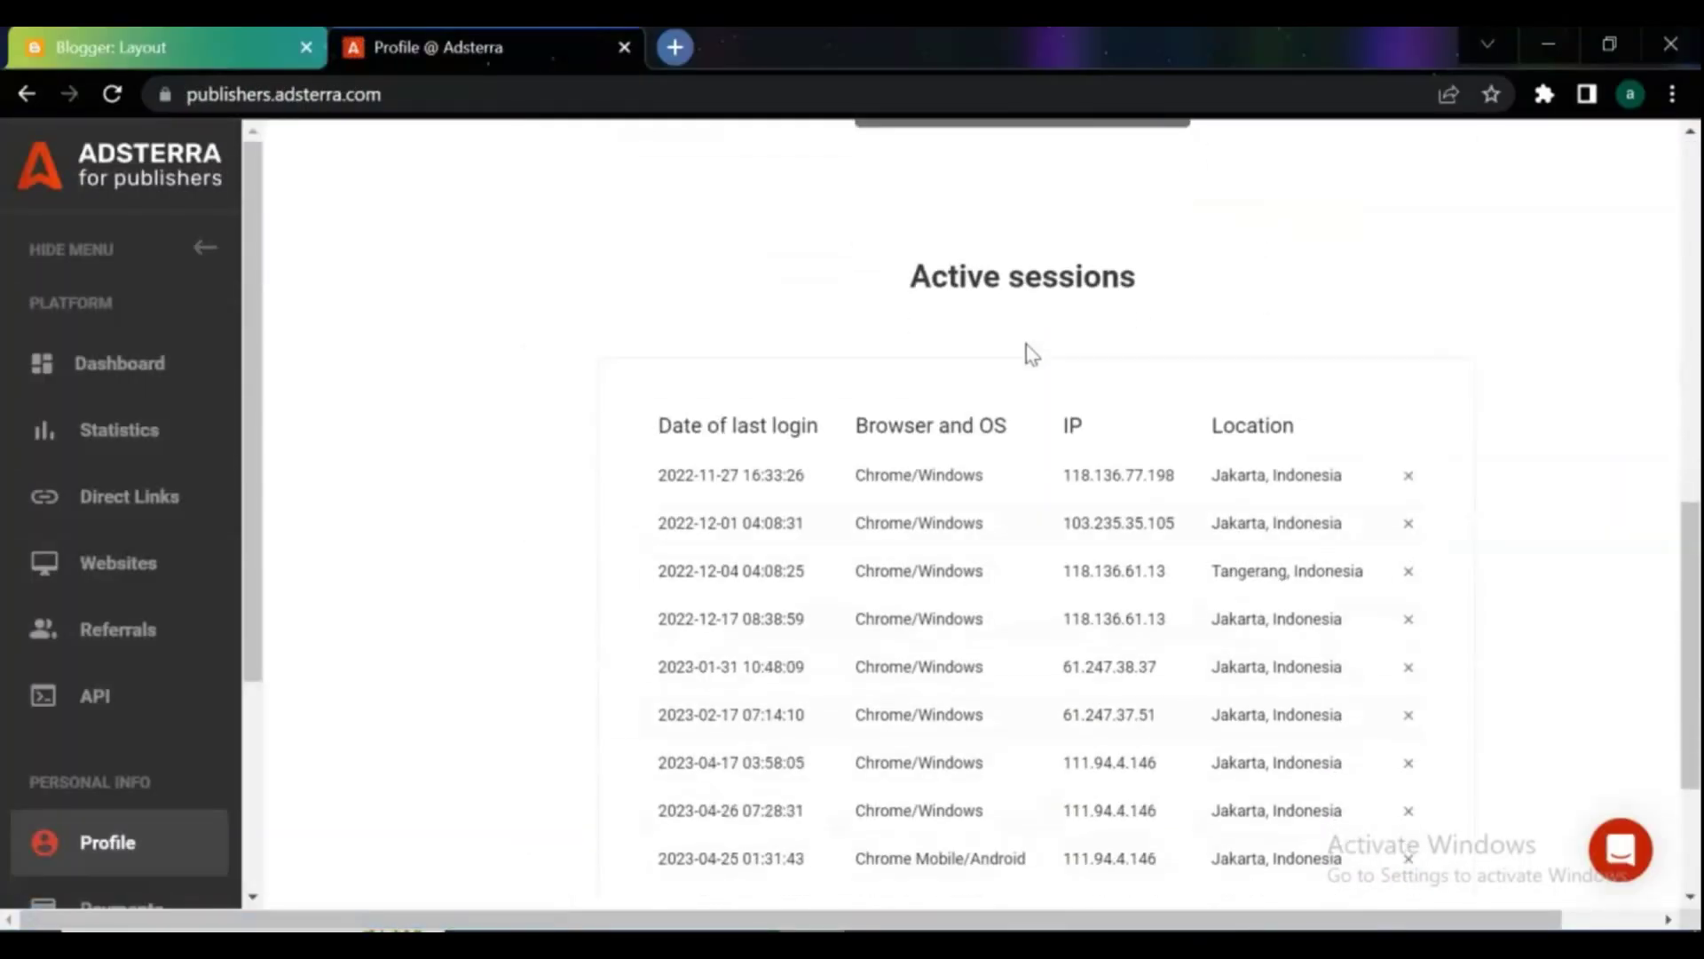
scroll(1030, 354, "up", 5)
scroll(1021, 350, "up", 3)
From the Blogger layout page, open the Main Menu link list gadget settings
left_click(155, 45)
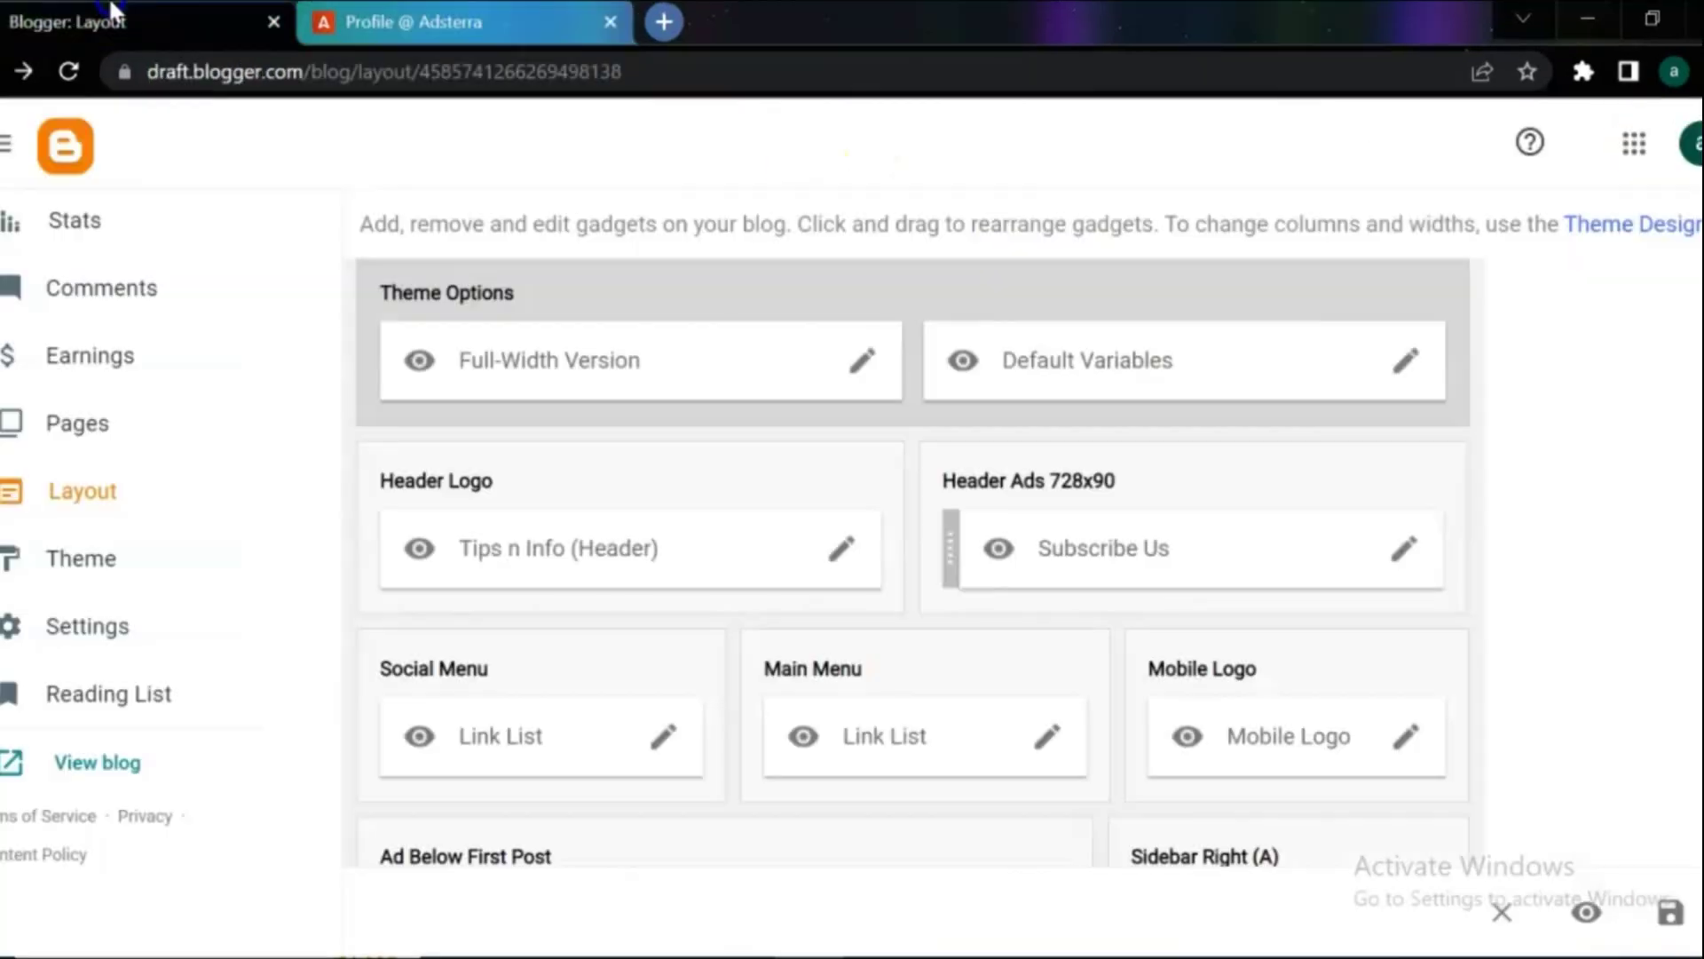
left_click(1048, 739)
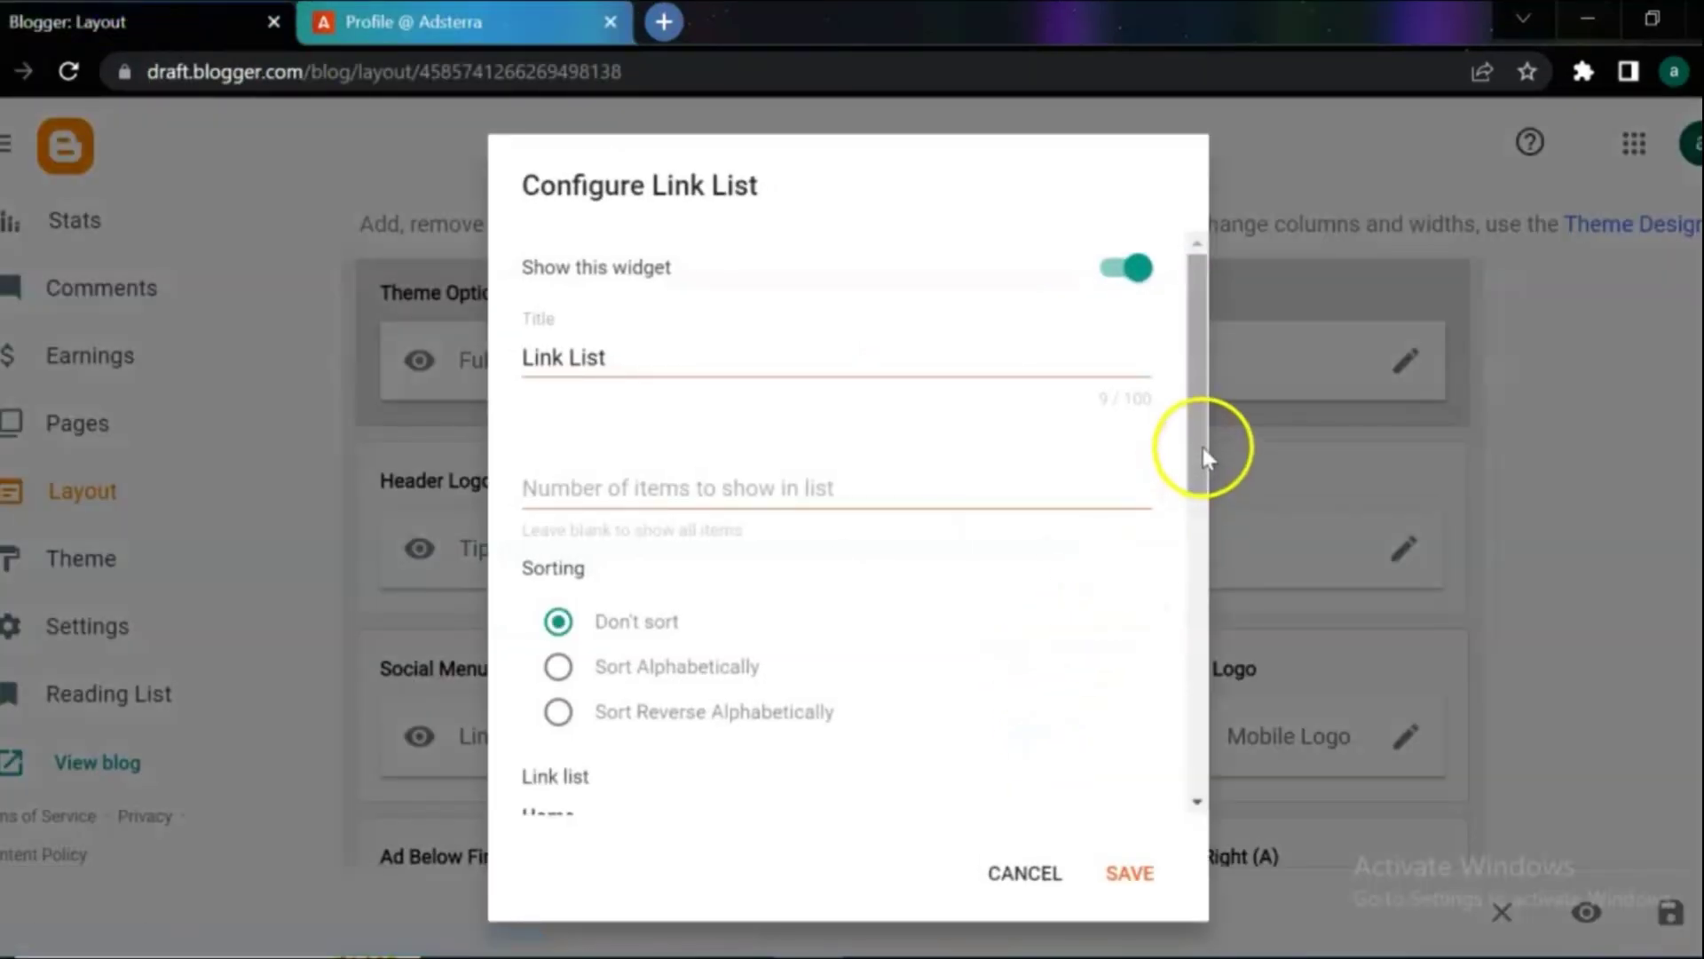
left_click_drag(1203, 453, 1179, 746)
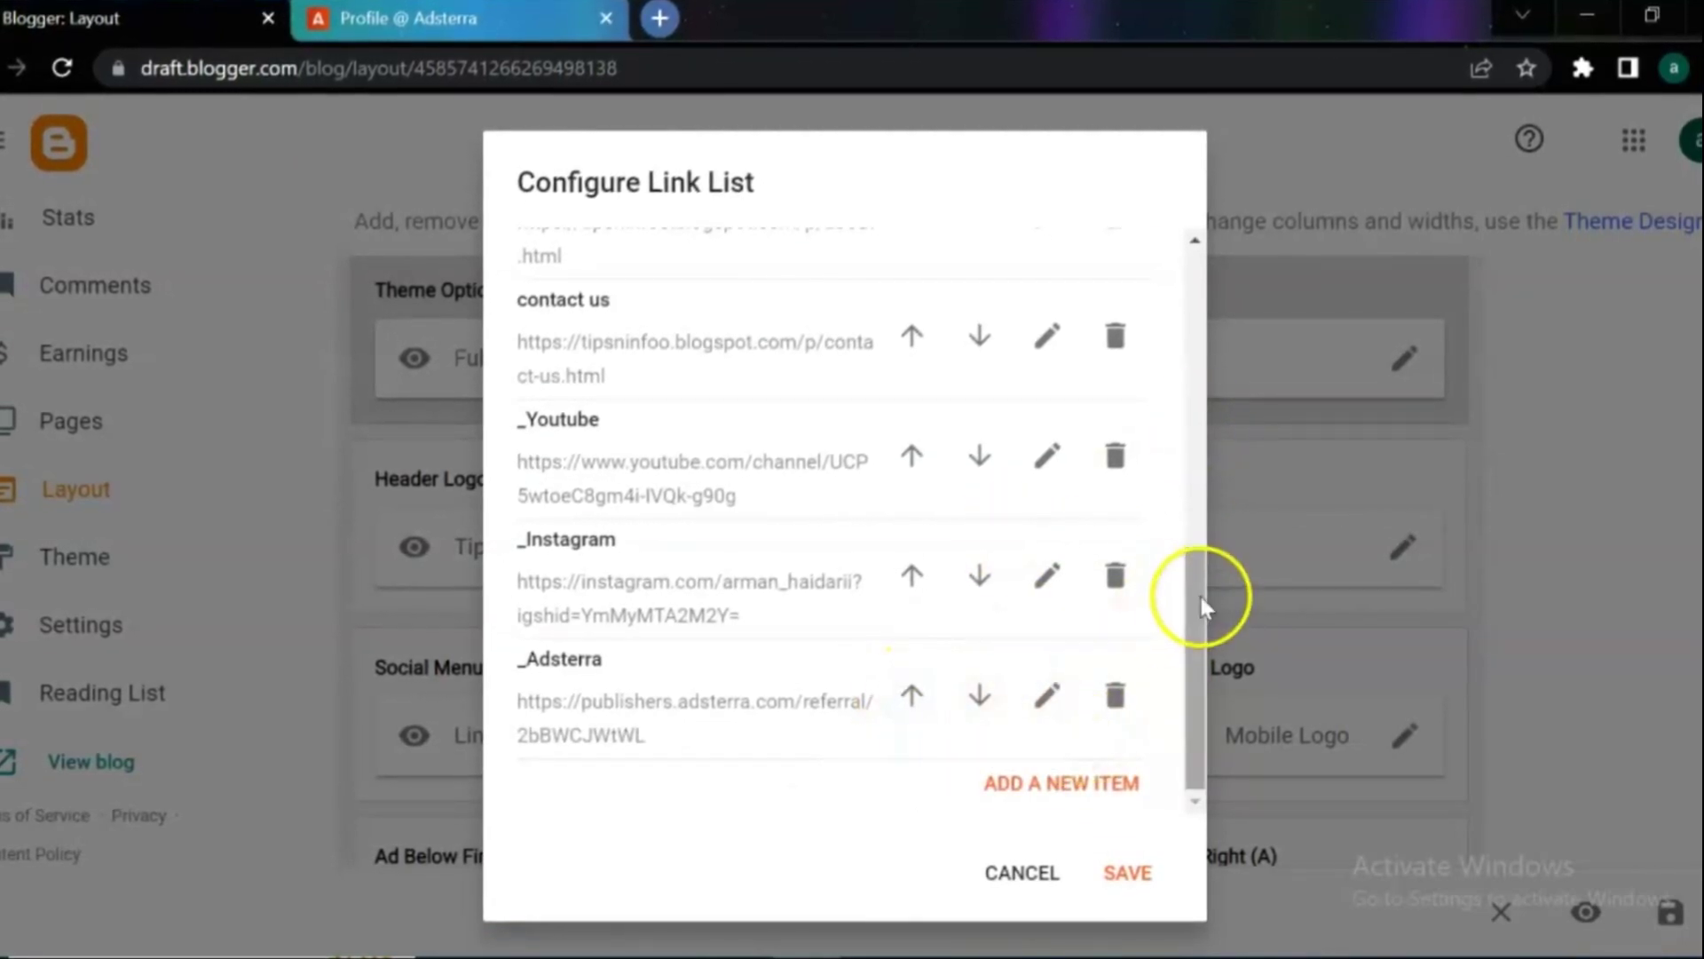
left_click_drag(1201, 600, 1192, 486)
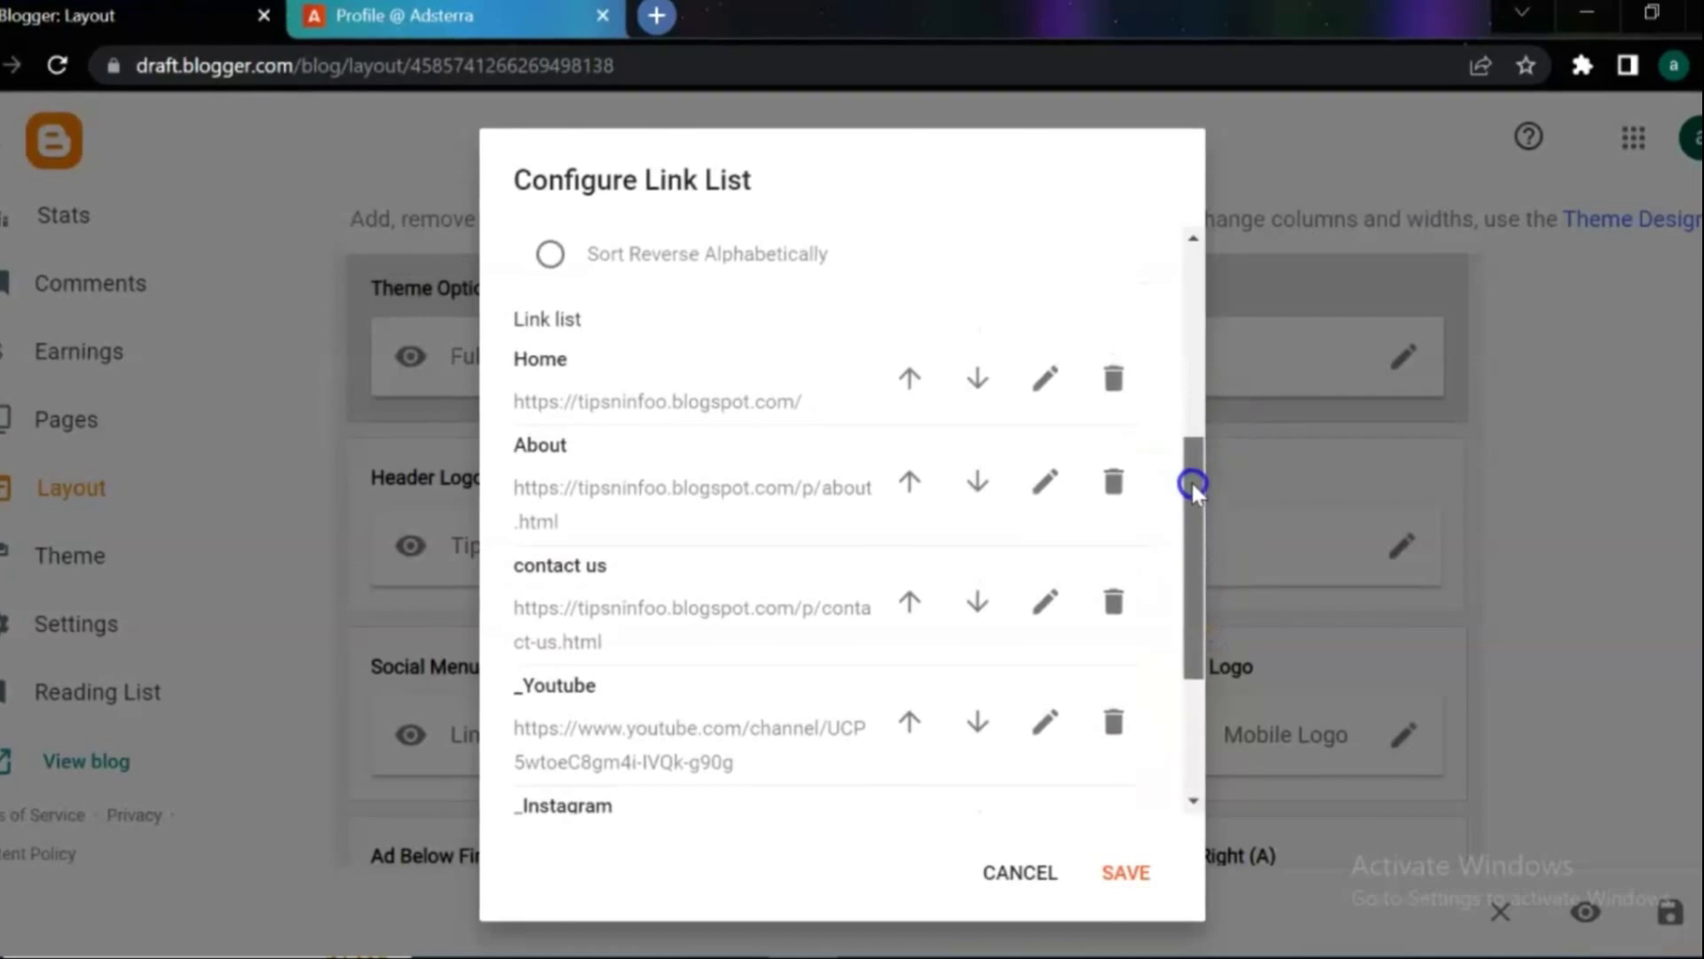
left_click_drag(1191, 483, 1186, 636)
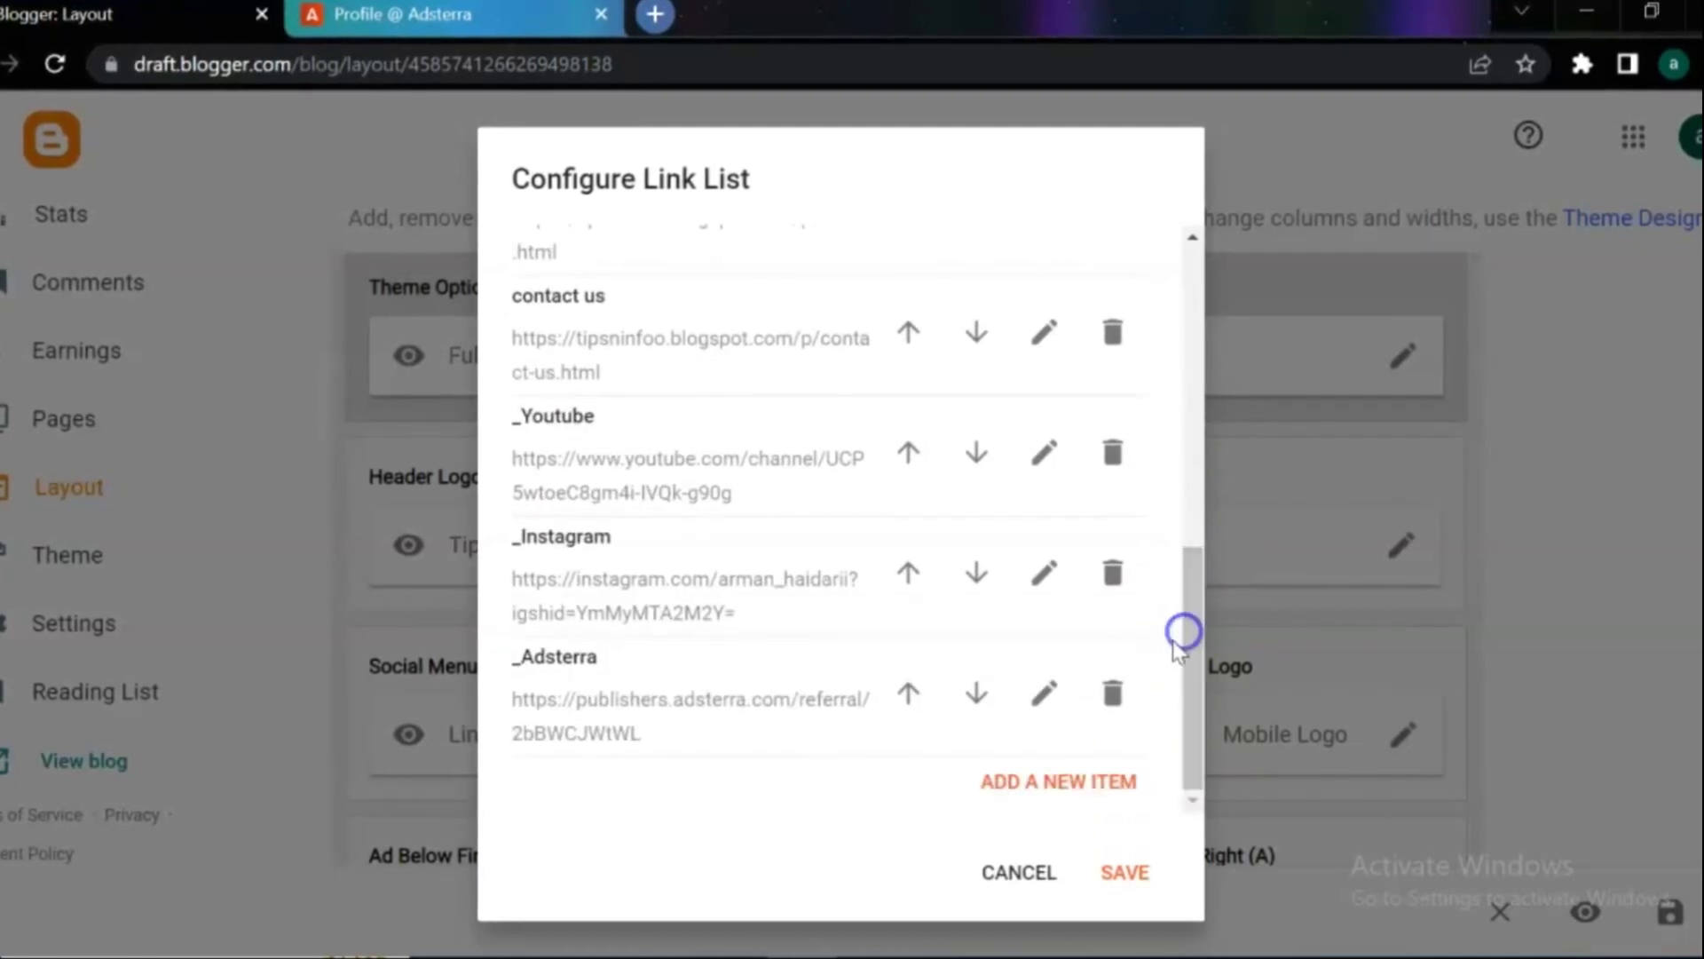
Move _Adsterra up three places, above _Youtube and contact us, under About, and save
left_click(906, 692)
left_click_drag(1205, 404, 1210, 684)
left_click(921, 579)
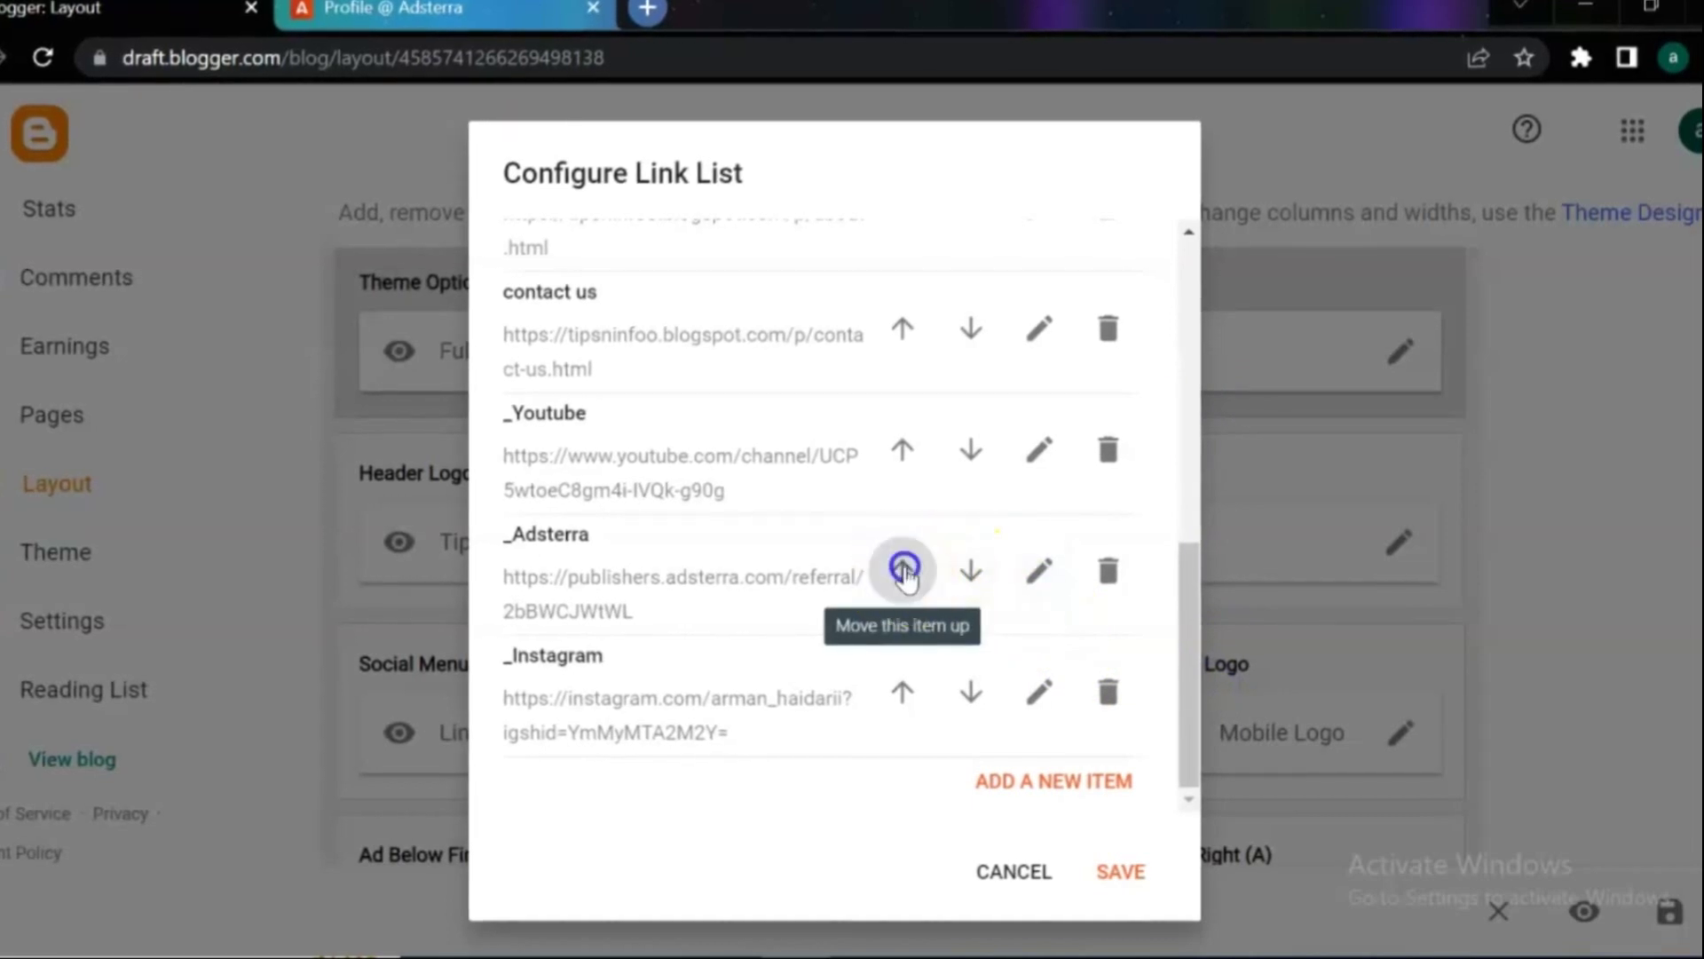
left_click_drag(1186, 317, 1202, 571)
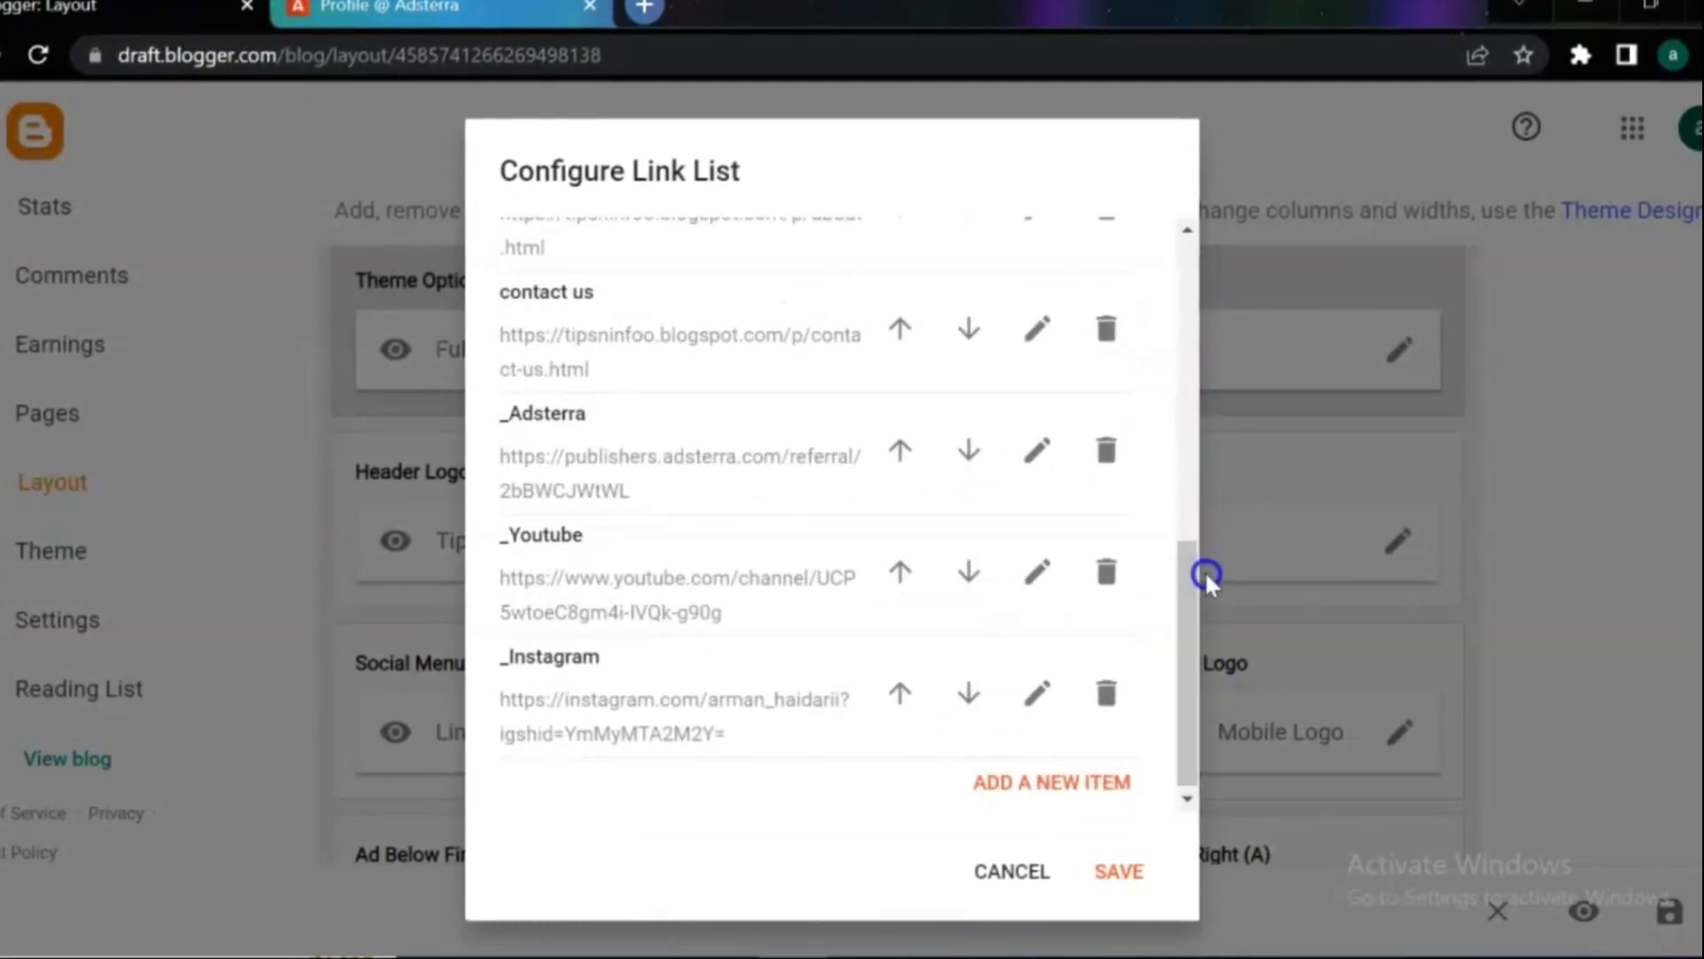
left_click(898, 450)
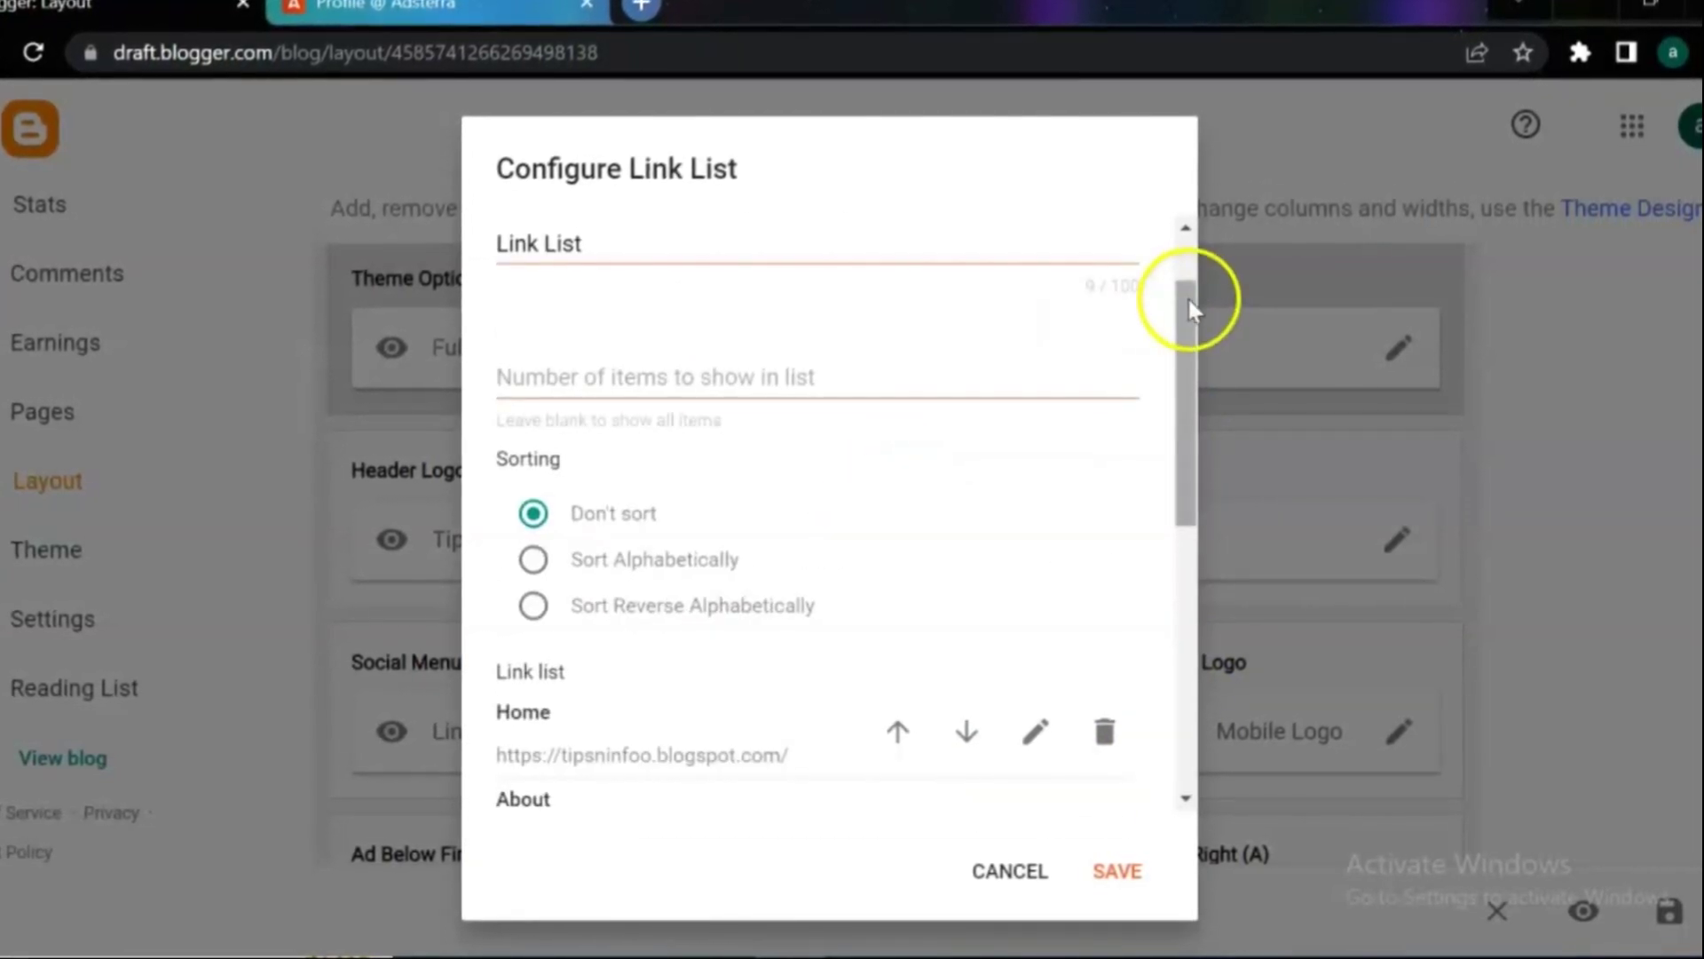
left_click_drag(1190, 301, 1198, 540)
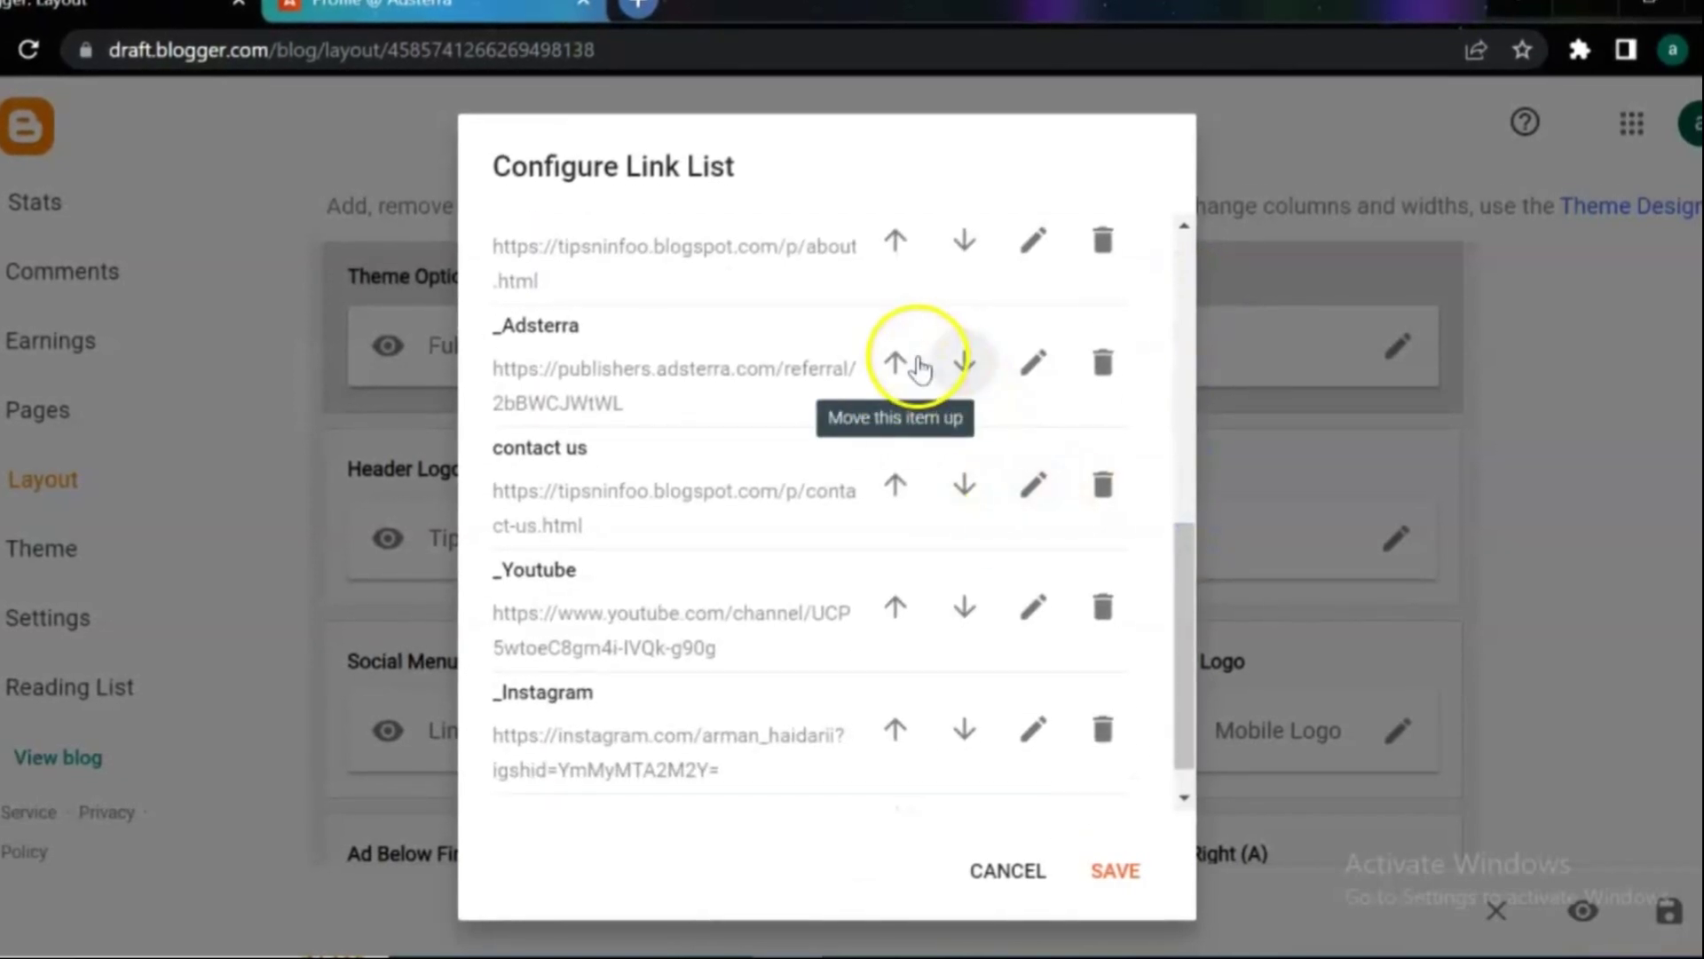
scroll(915, 355, "up", 3)
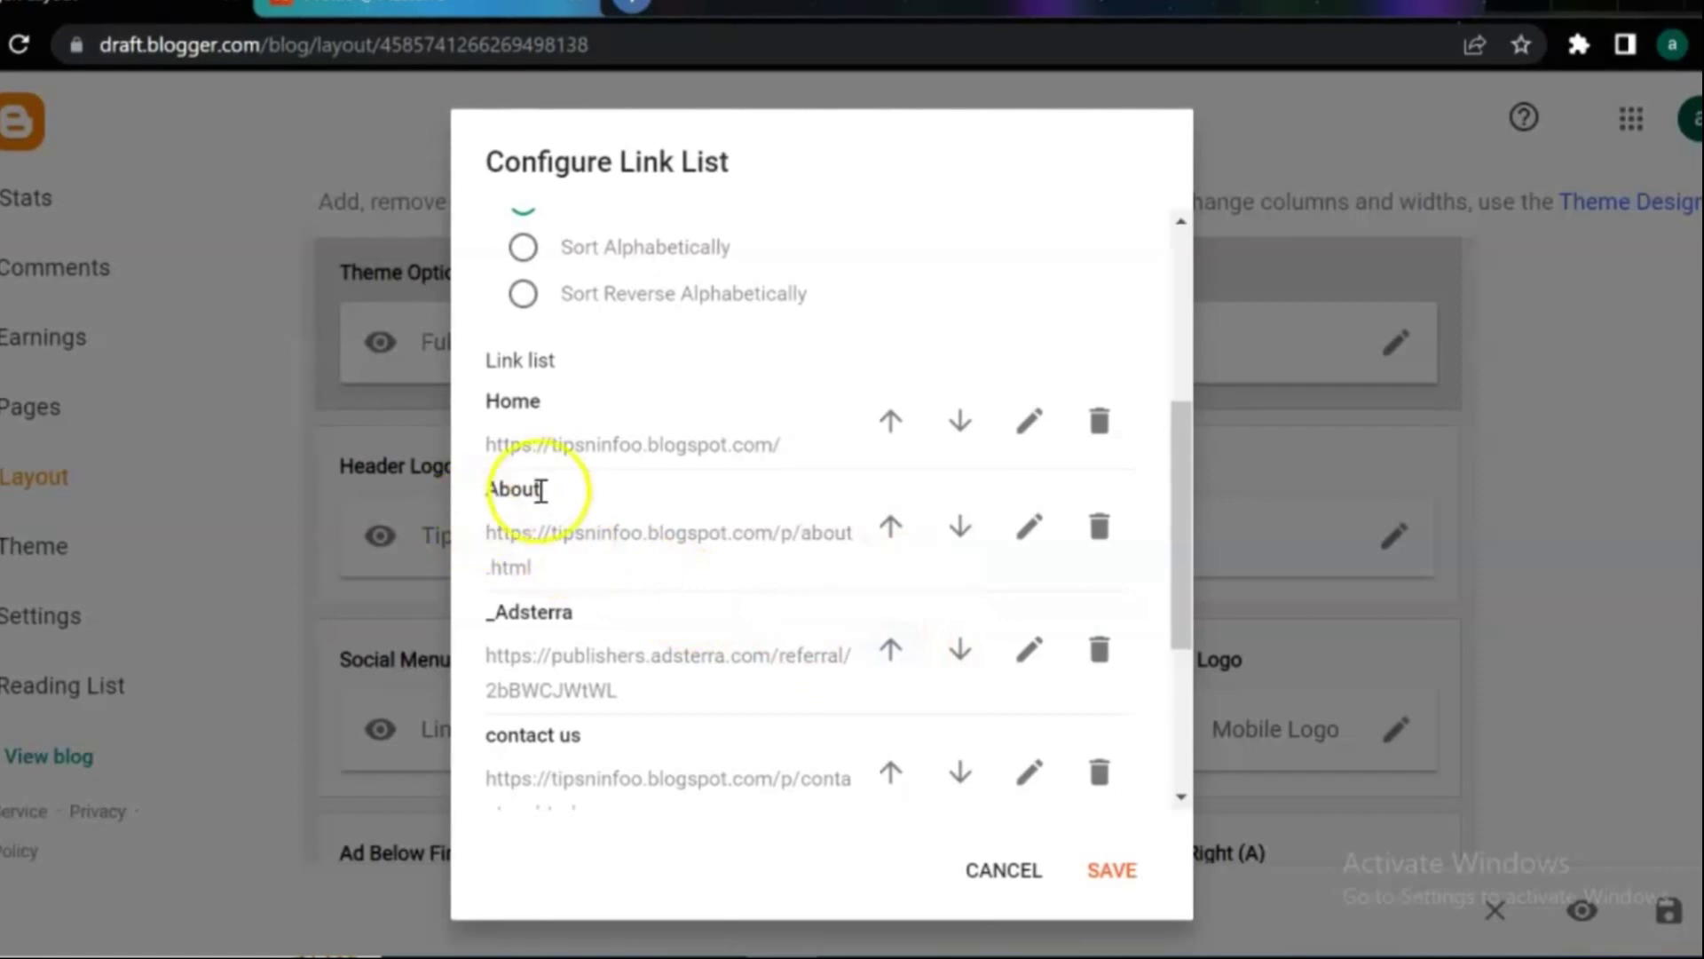
left_click(1118, 882)
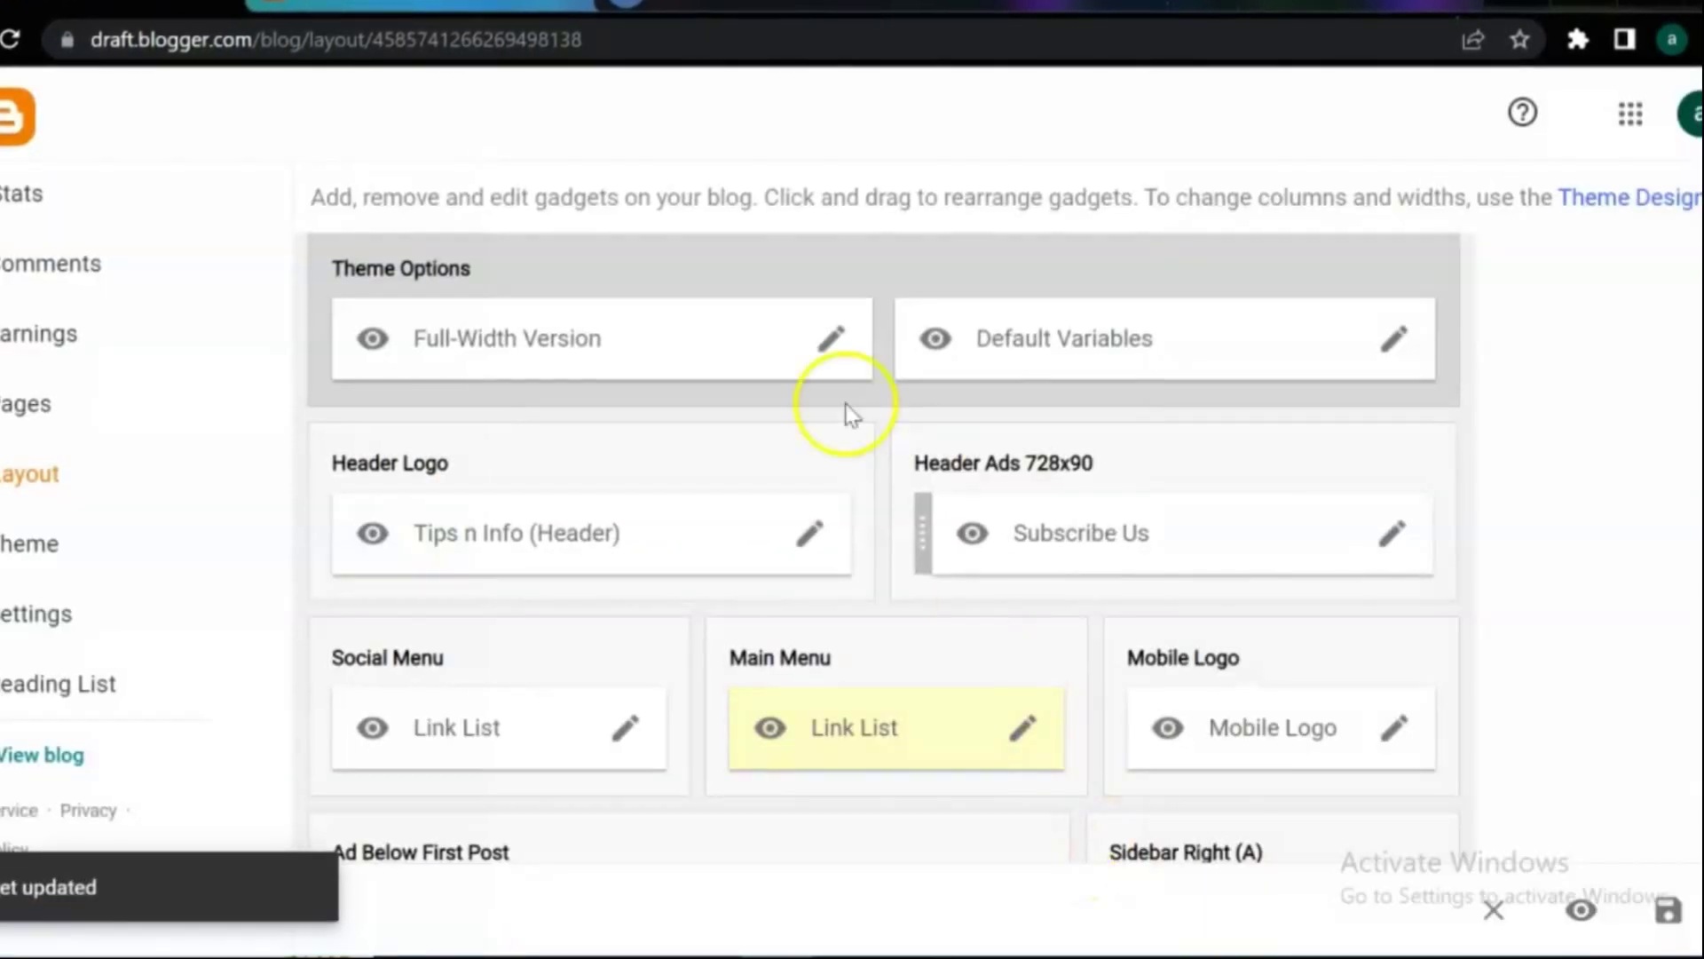
Scroll the live tipsninfoo.blogspot.com homepage to check Adsterra under About, Youtube and Instagram under contact us
left_click(441, 7)
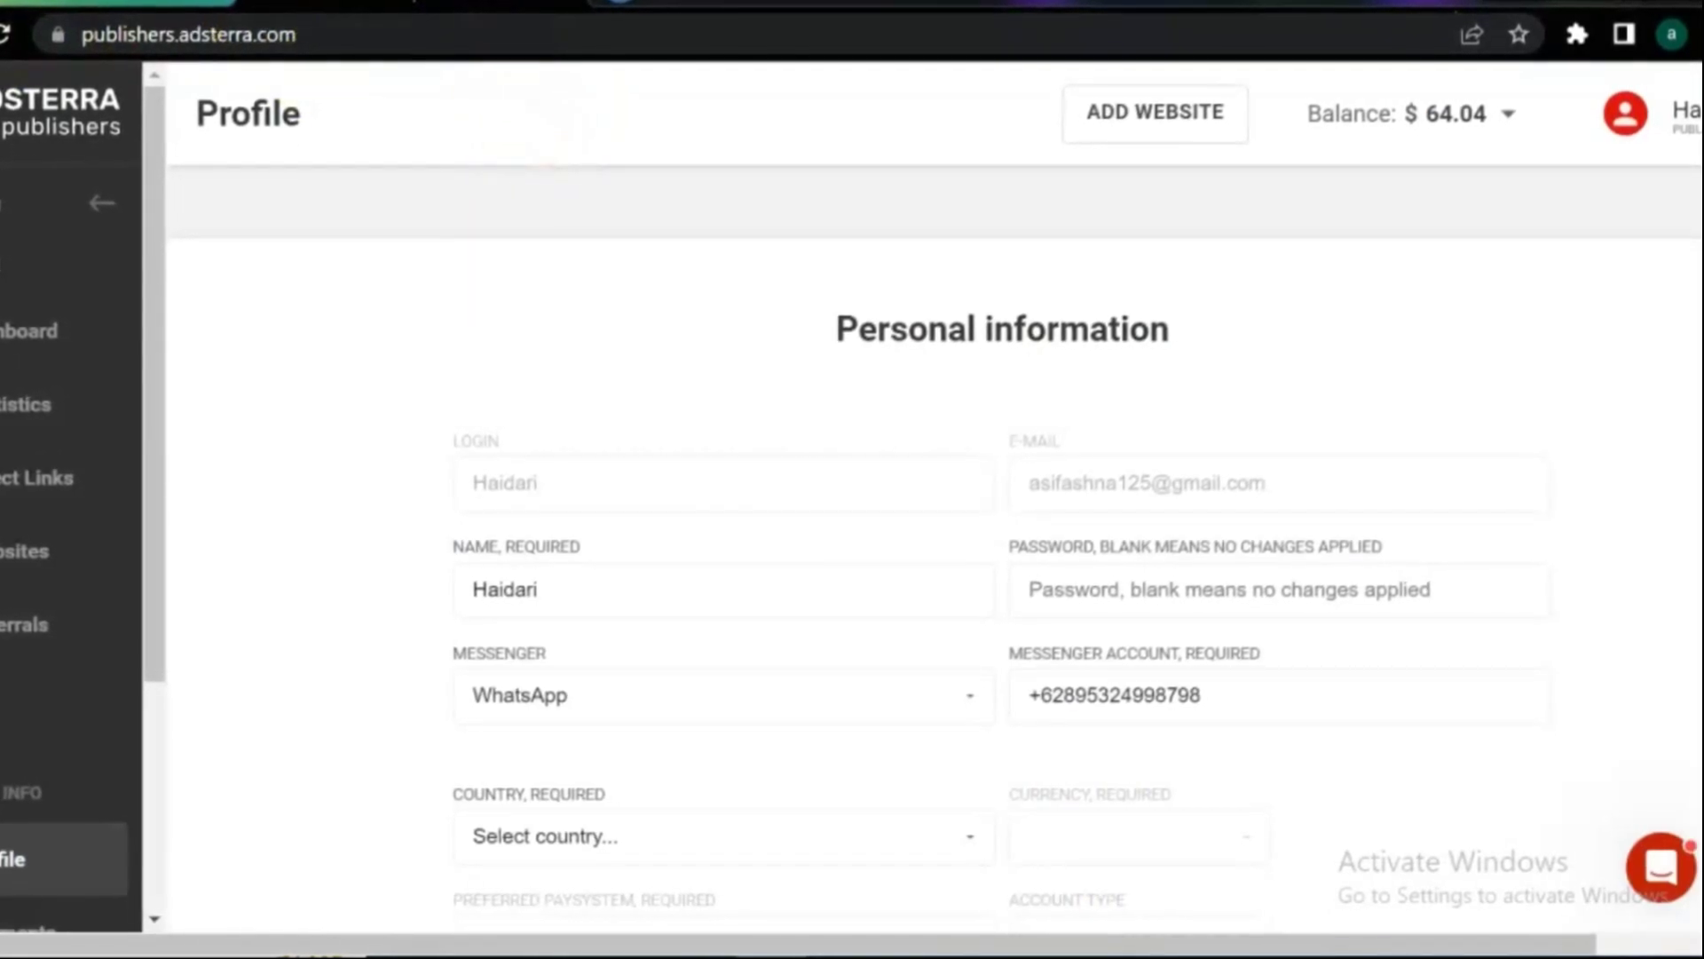
left_click(73, 18)
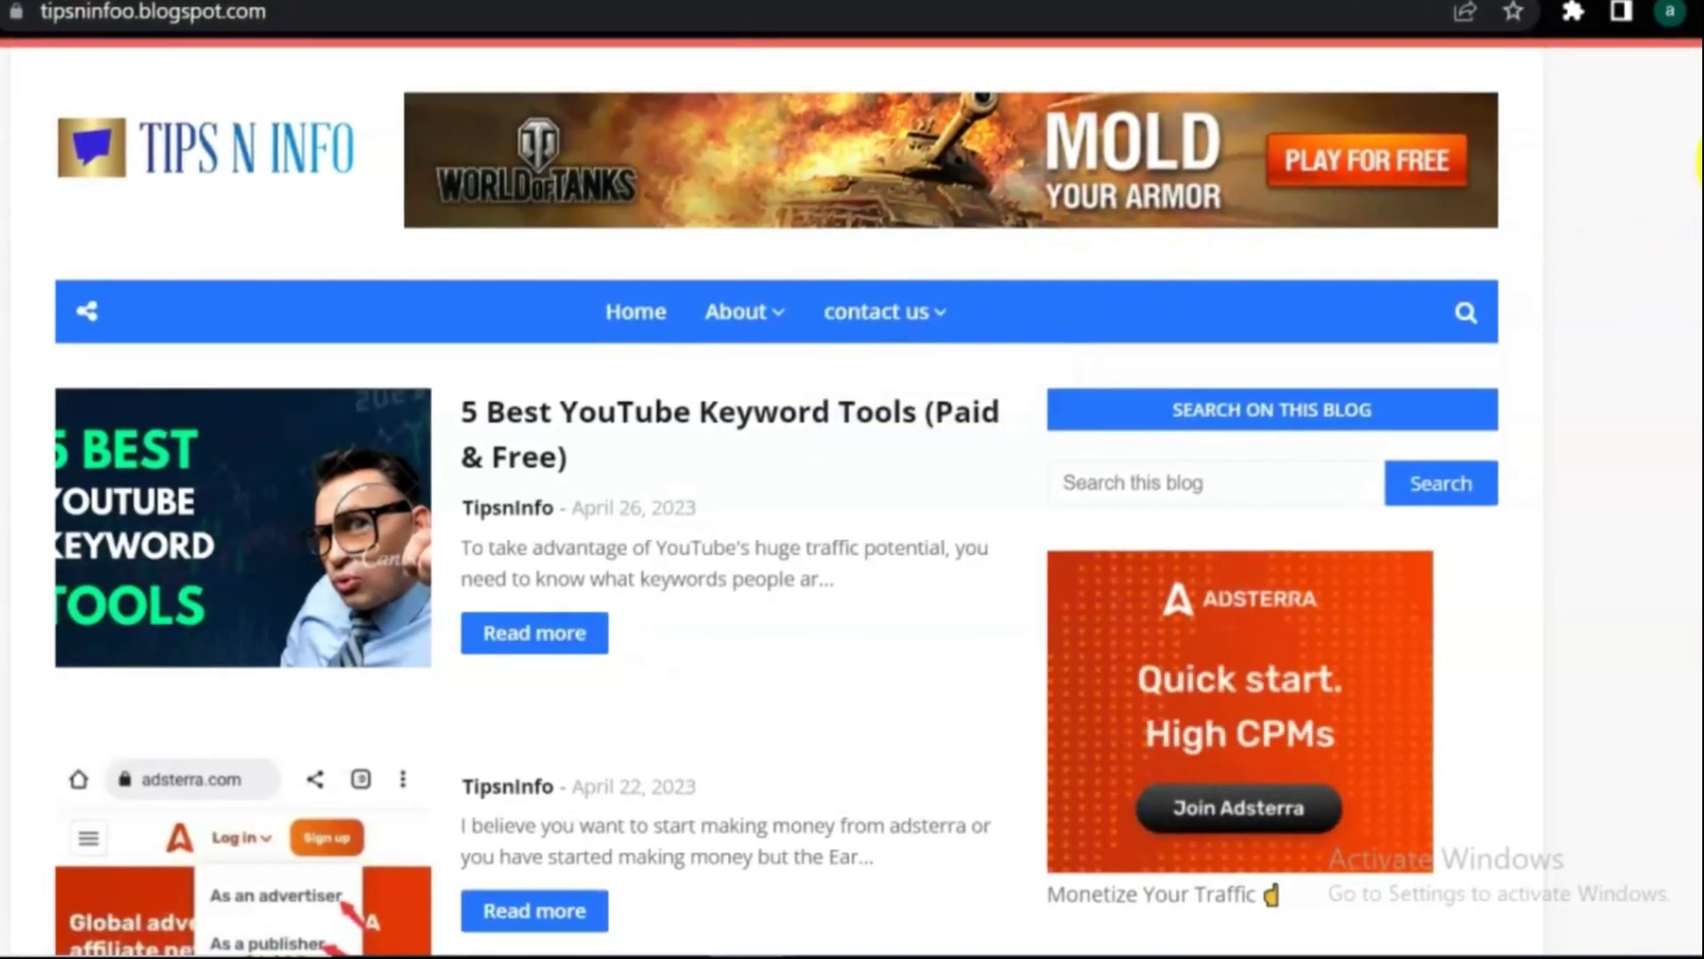
scroll(799, 533, "down", 15)
scroll(799, 533, "down", 3)
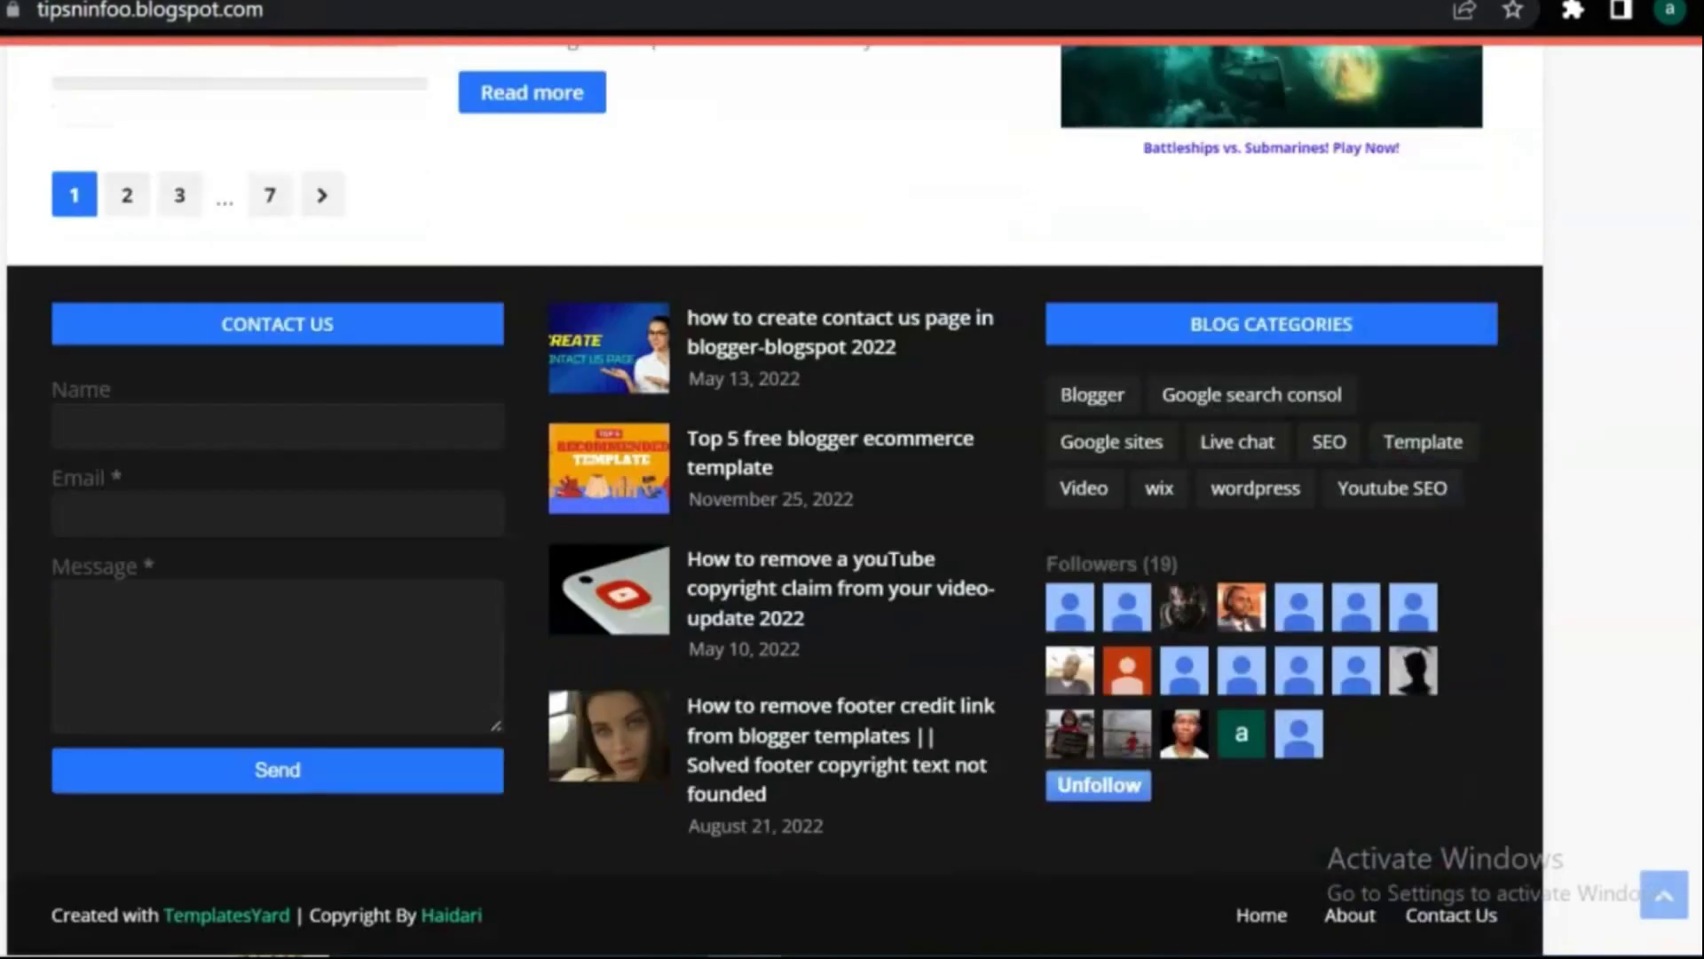